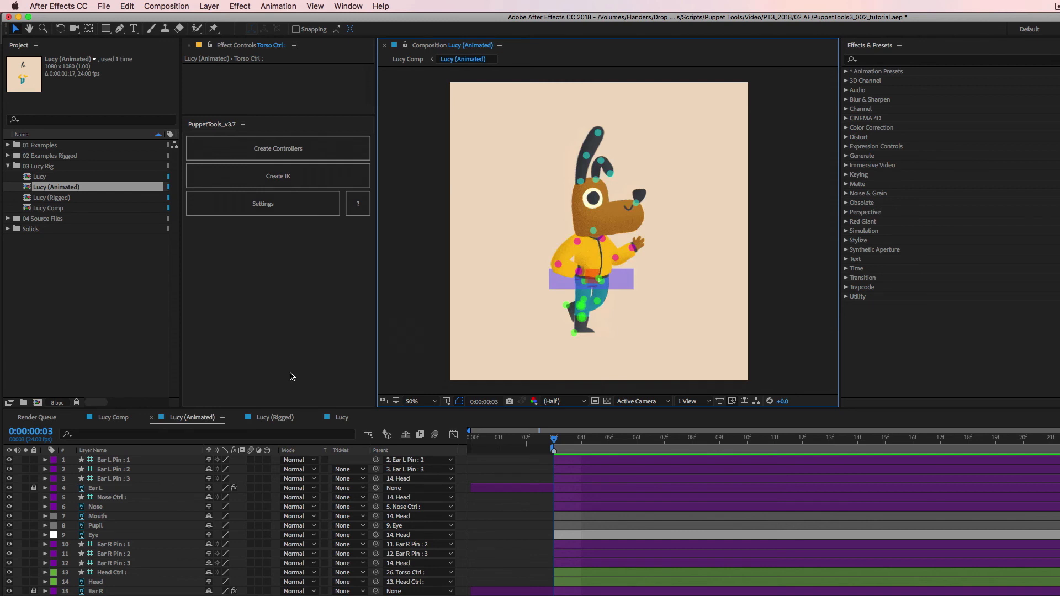
Test-move the raised hand's wrist controller in the Lucy (Rigged) composition and undo the movement.
left_click(275, 418)
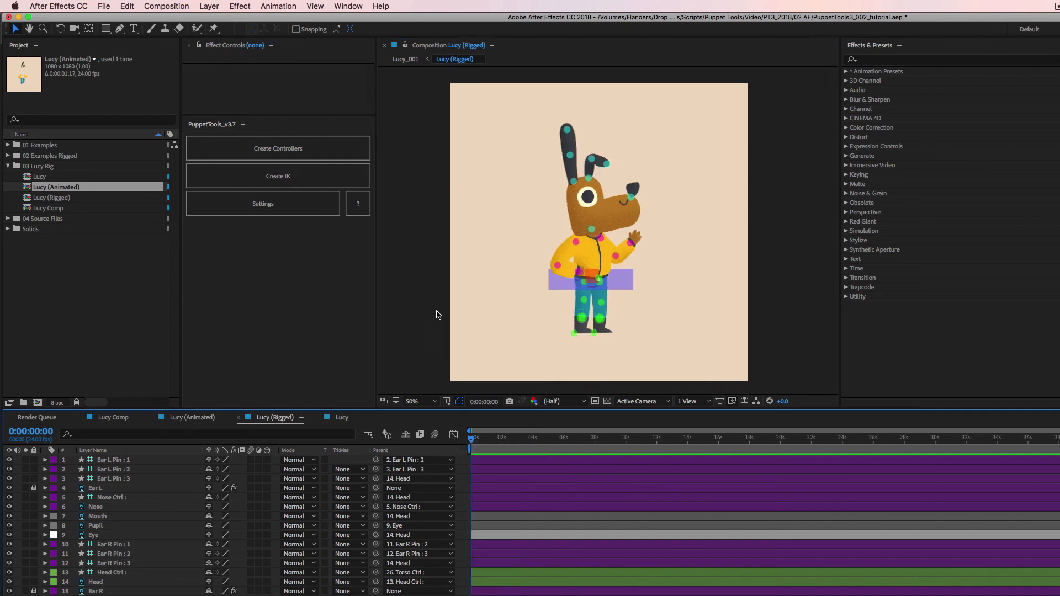
left_click(631, 241)
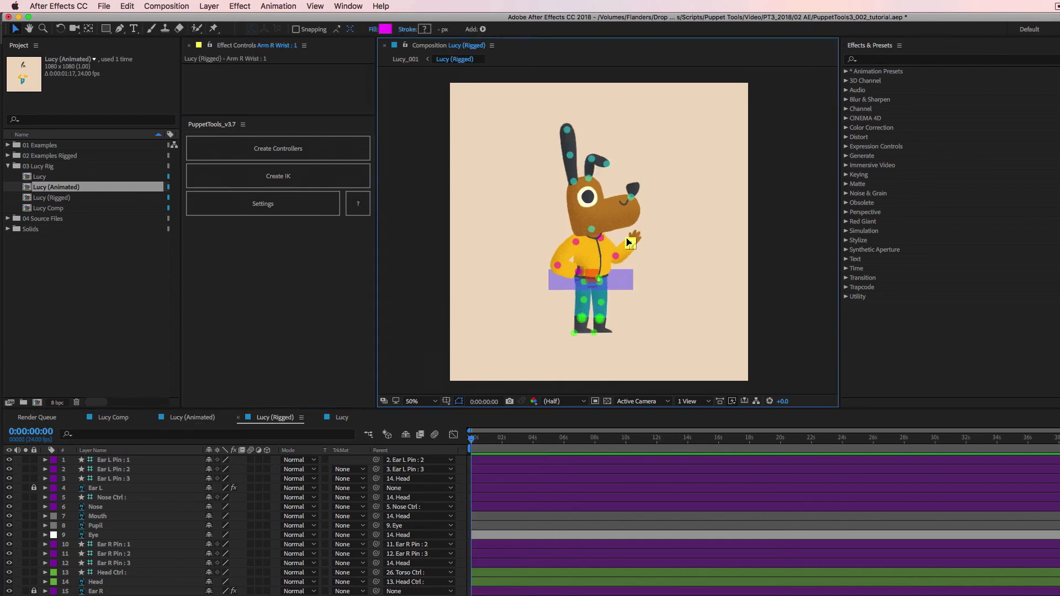
left_click_drag(628, 283, 602, 311)
key("super+z")
key("super+z")
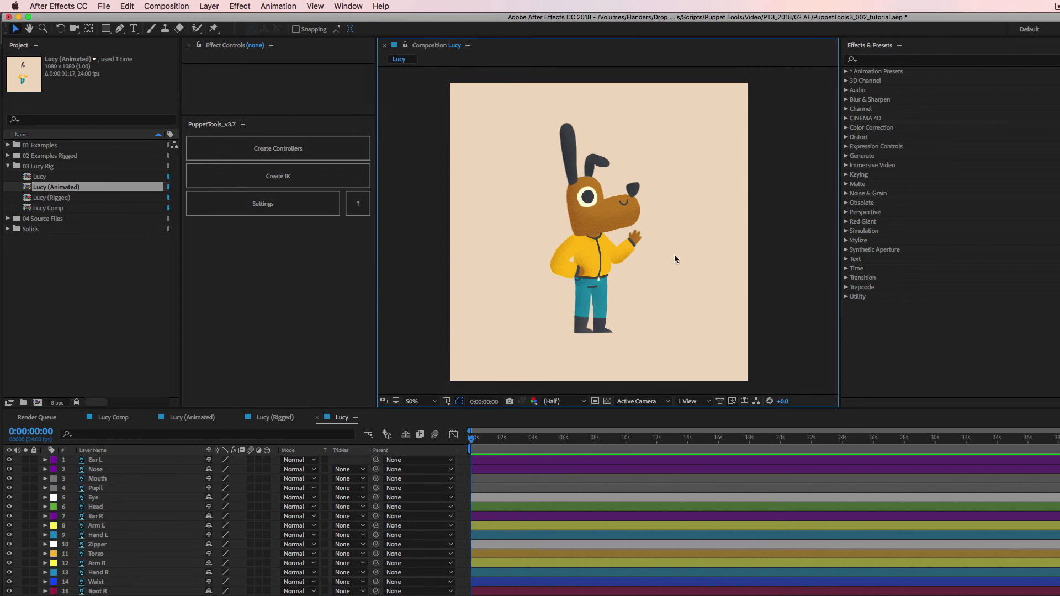
Examine the Lucy (Rigged) composition and the PuppetTools settings, and return to the unrigged Lucy composition.
left_click(273, 418)
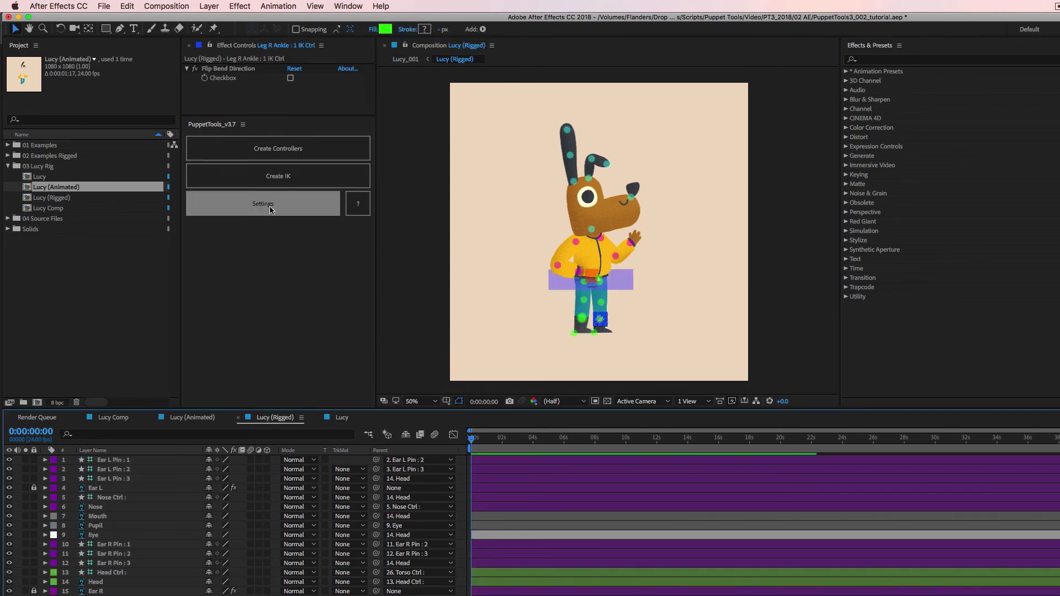
left_click(295, 208)
left_click(281, 204)
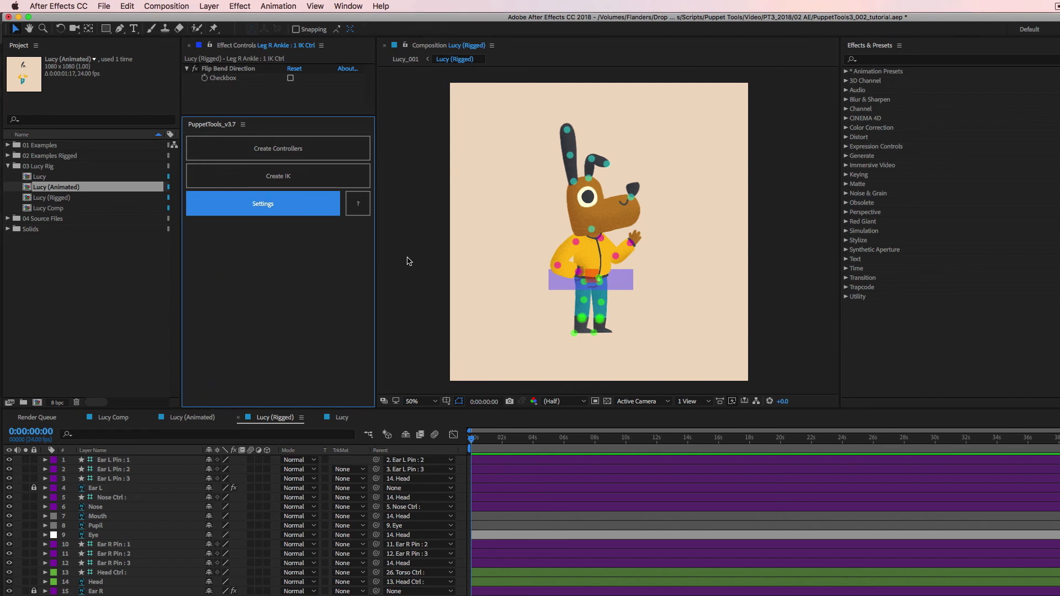
left_click(426, 260)
key("space")
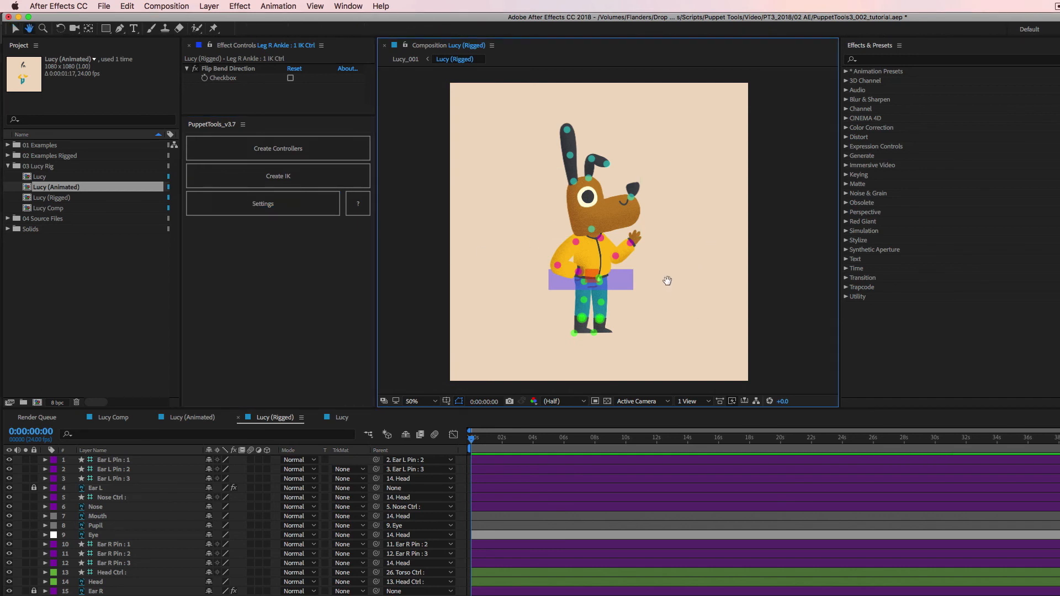
left_click_drag(667, 280, 676, 282)
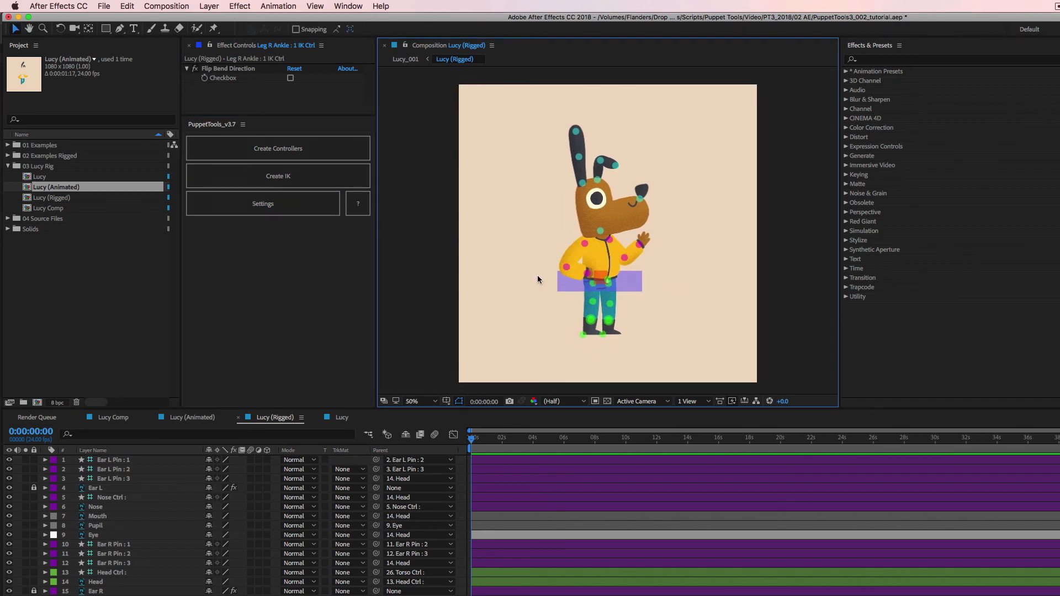
left_click(342, 418)
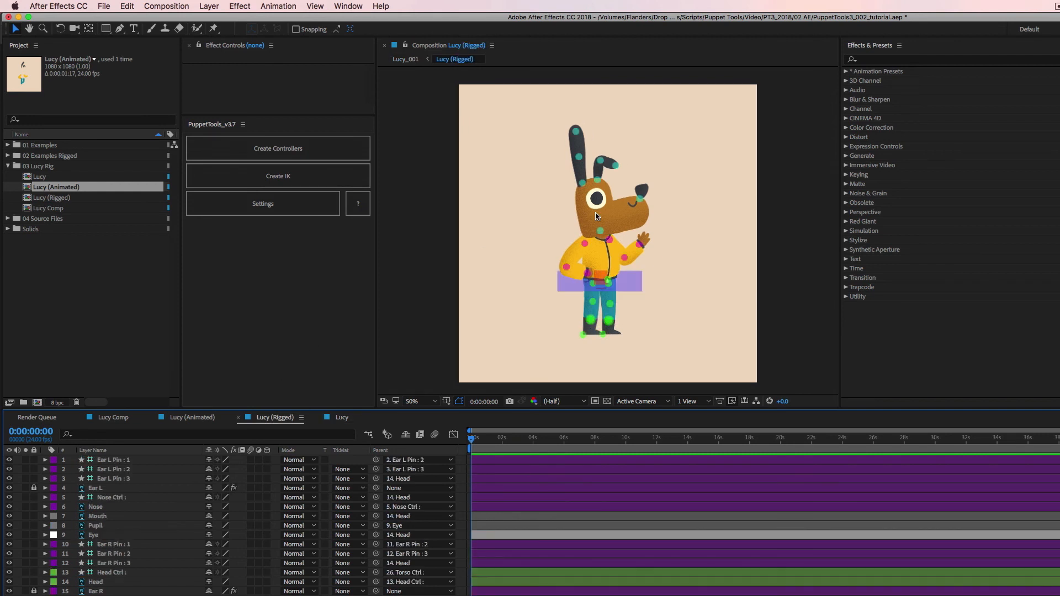
Try moving the waist controller sideways in the rigged composition, undo the movement and deselect the controller.
left_click(638, 283)
left_click_drag(634, 288, 680, 294)
key("super+z")
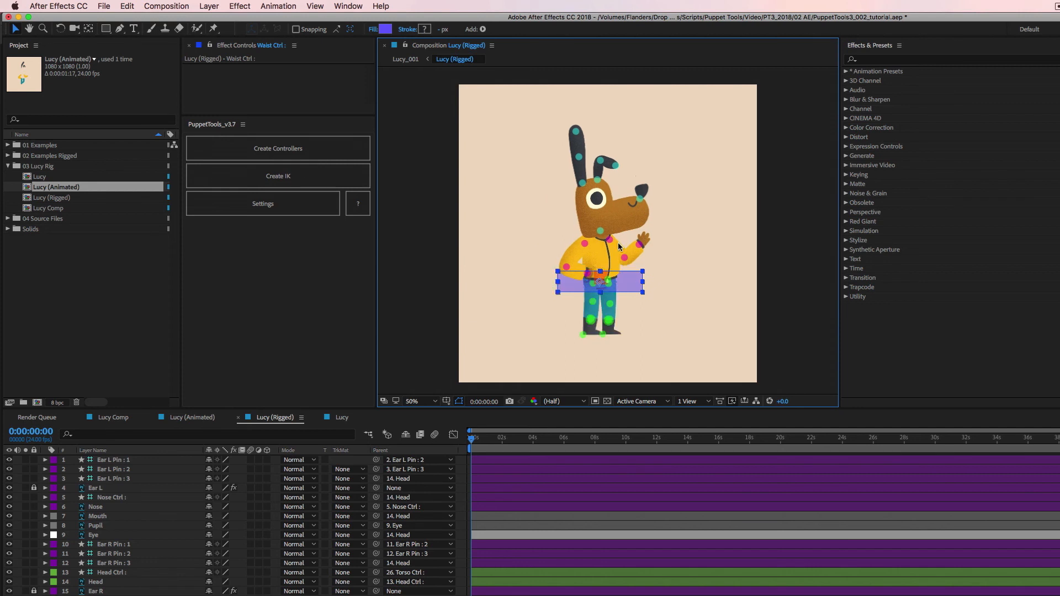
left_click(797, 298)
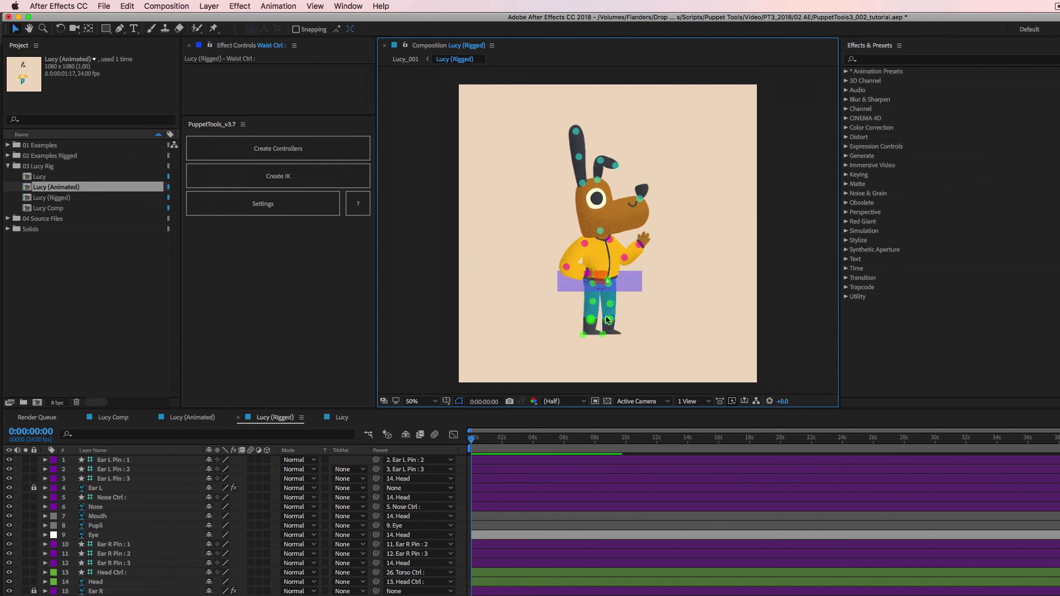
Isolate the Leg R layer in the Lucy composition and toggle the solo state of Boot R to compare leg and boot.
left_click(342, 418)
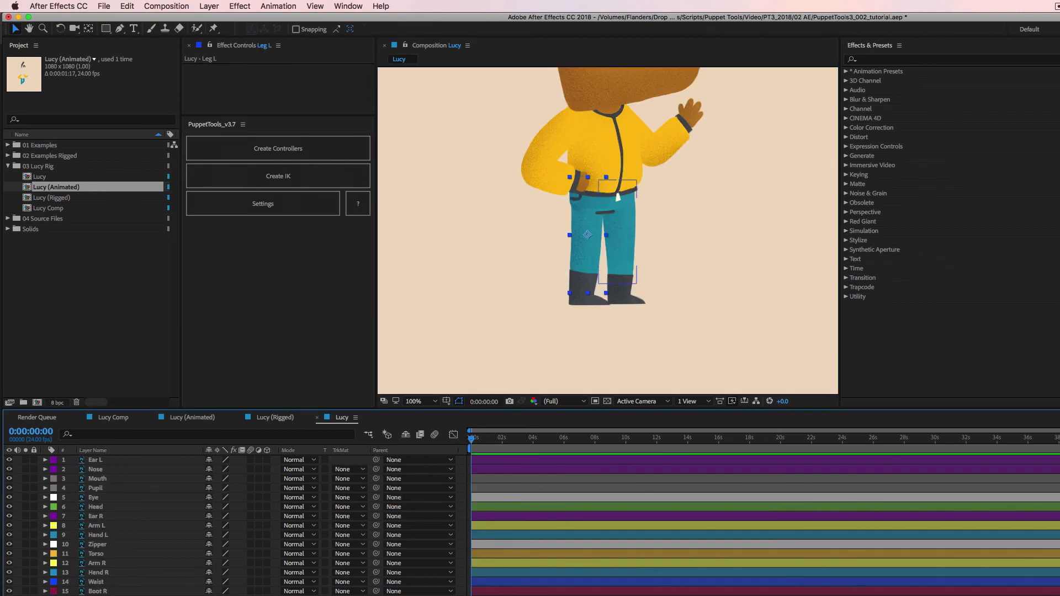
left_click(622, 243)
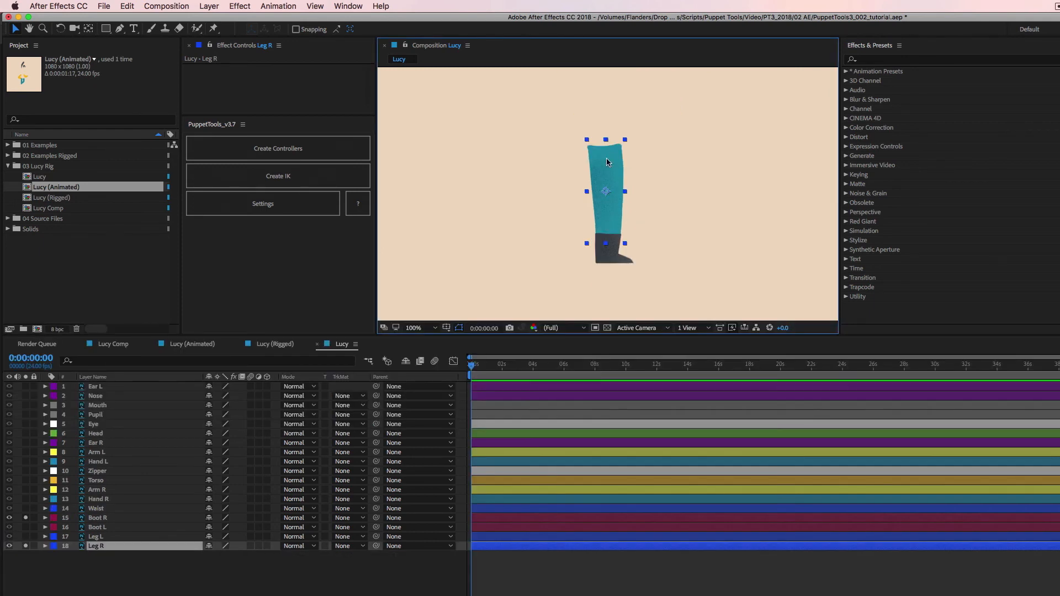
left_click(26, 518)
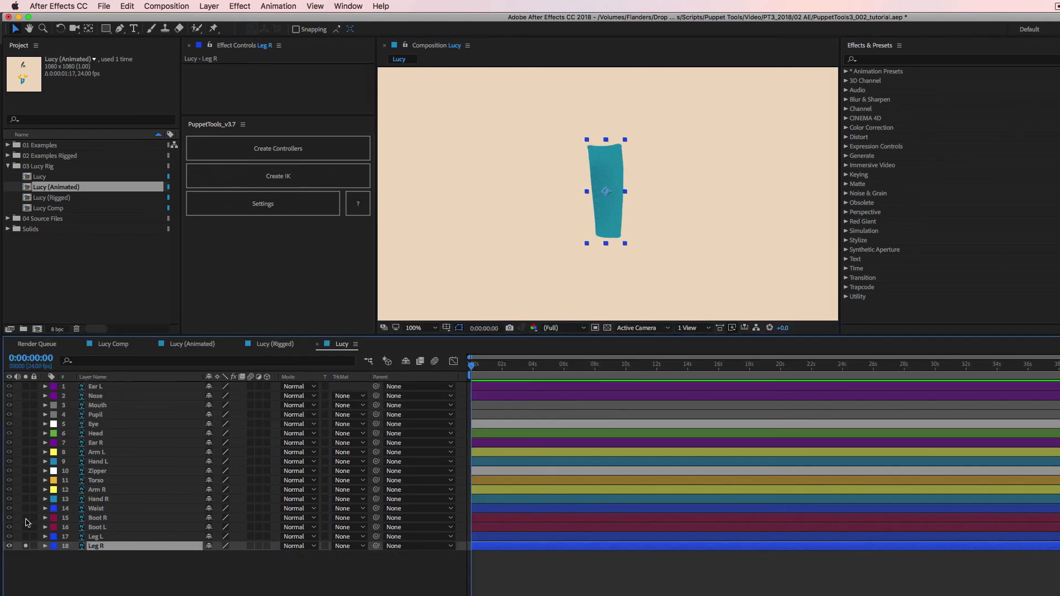
left_click(26, 518)
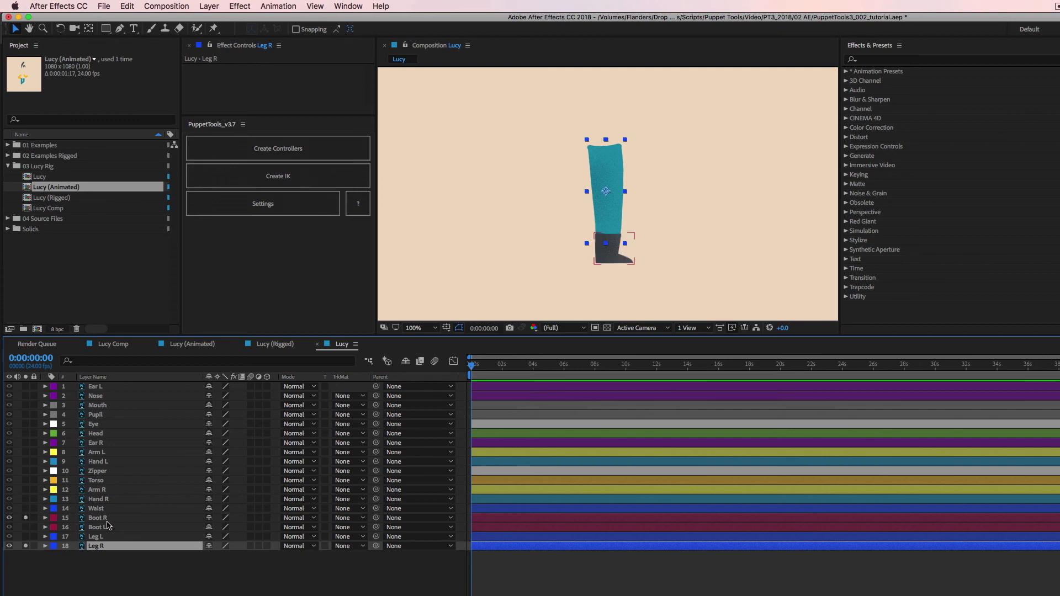
Examine the right leg's ankle IK controller and the Boot R controller up close in the Lucy (Rigged) composition.
left_click(274, 344)
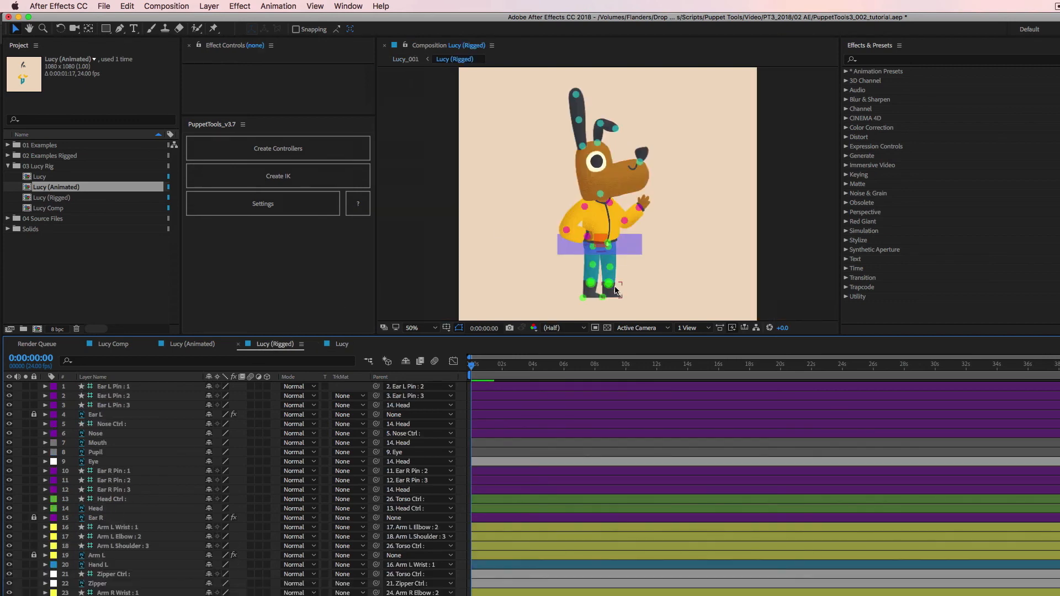
left_click(614, 291)
key("period")
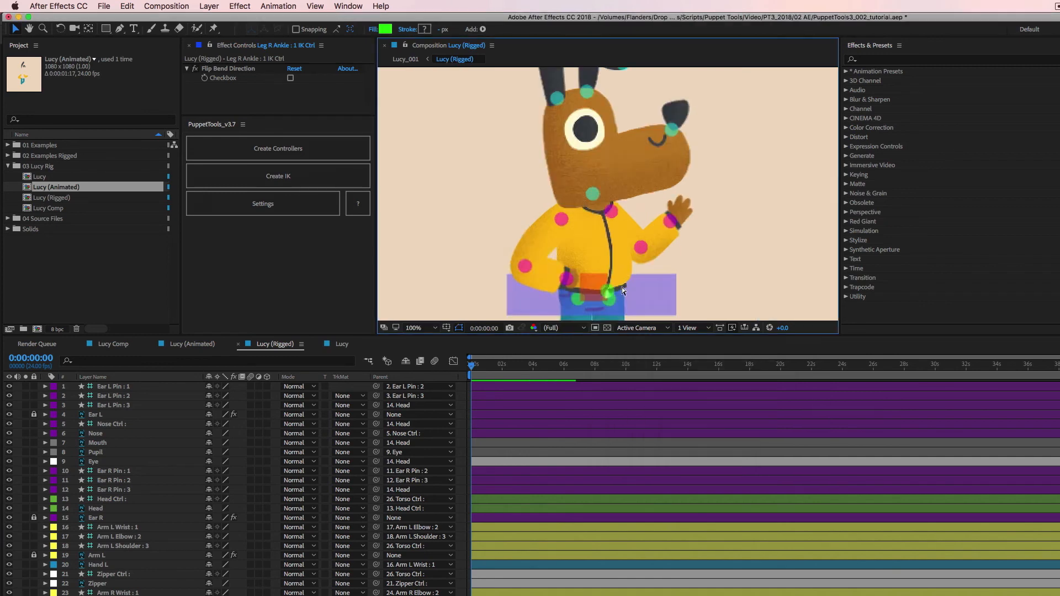
key("space")
left_click_drag(626, 237, 647, 34)
key("space")
left_click_drag(661, 192, 612, 275)
left_click(599, 303)
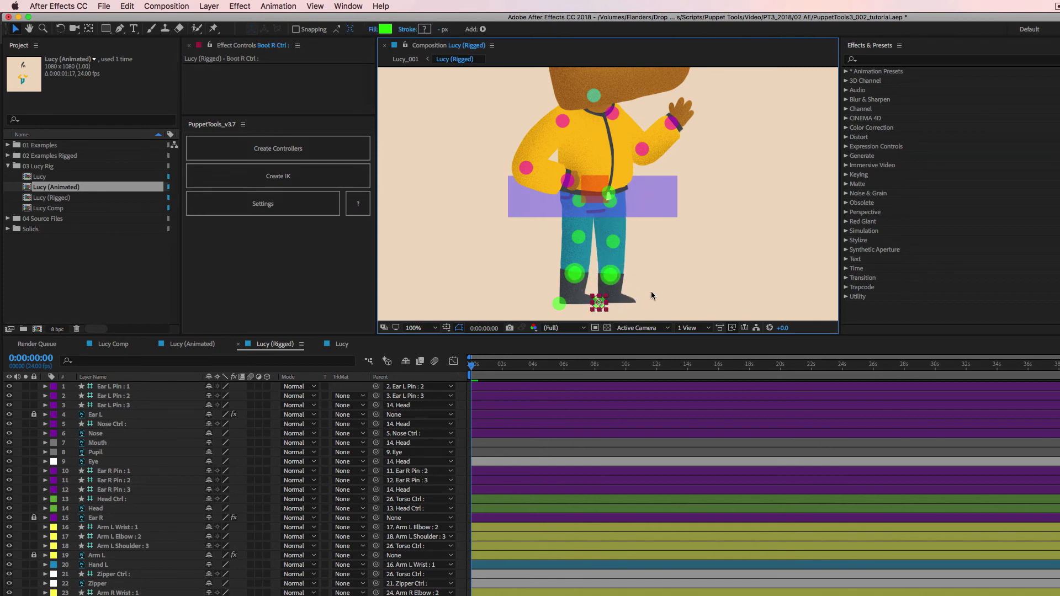
Place Puppet pins at the hip, knee and ankle of the Leg R layer in the unrigged Lucy composition.
left_click(345, 344)
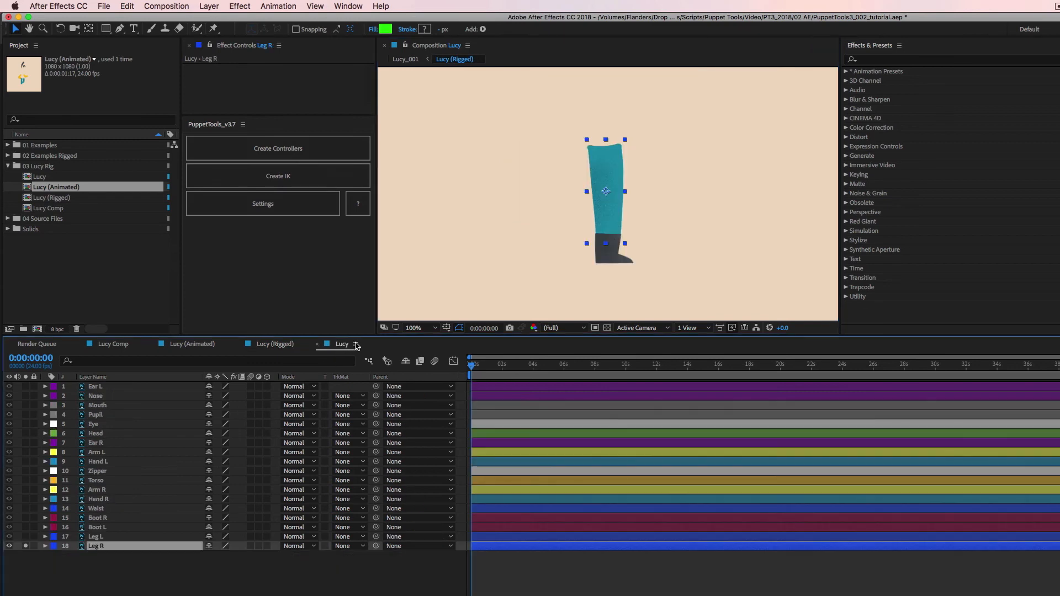
left_click(214, 28)
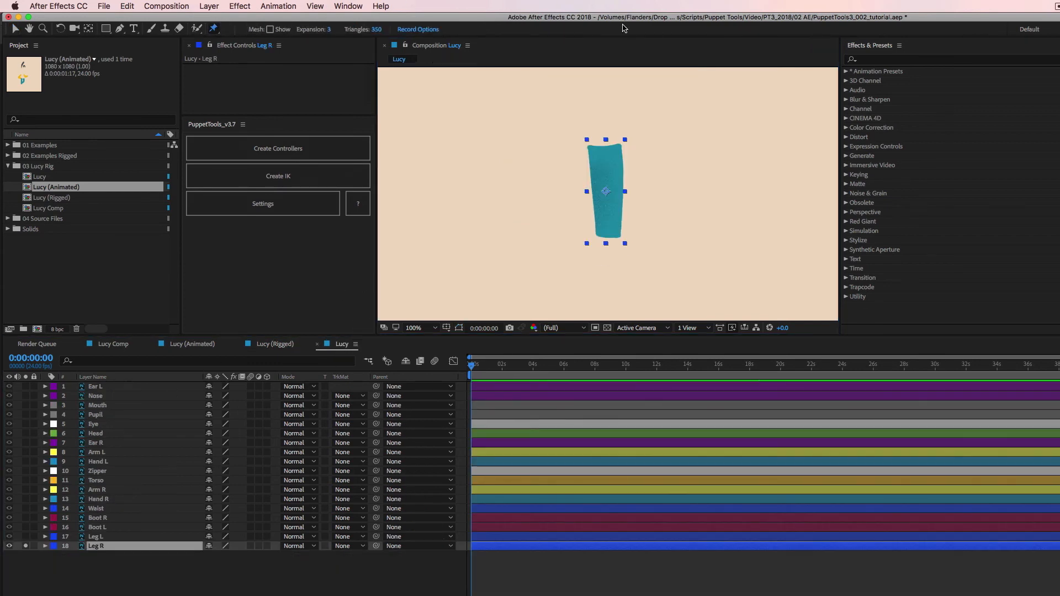
left_click(605, 149)
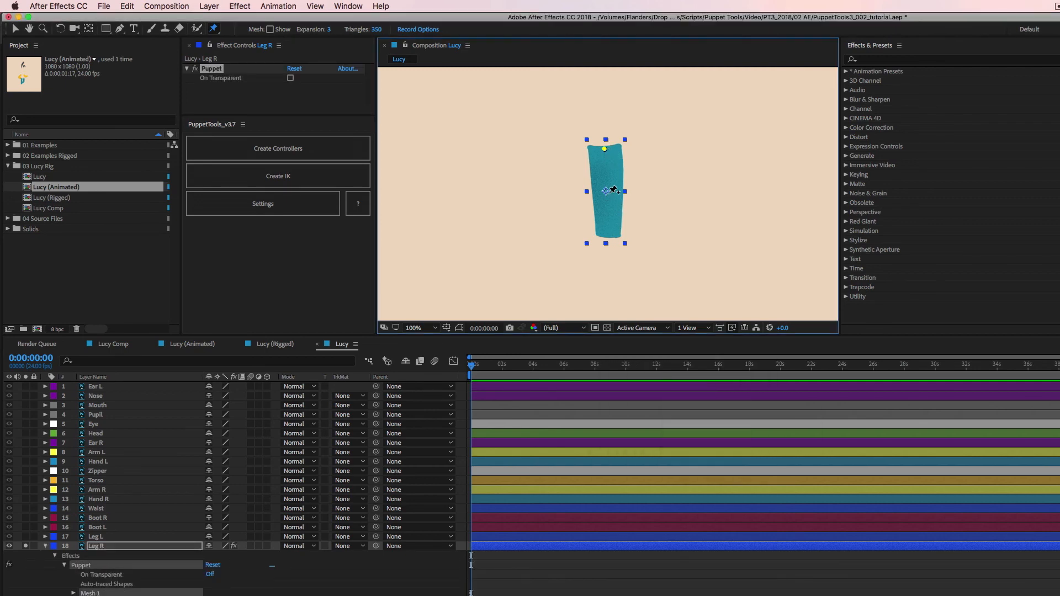
left_click(609, 194)
Try creating controllers for the Leg R puppet pins at the 75-pixel size, and undo their creation.
left_click(126, 578)
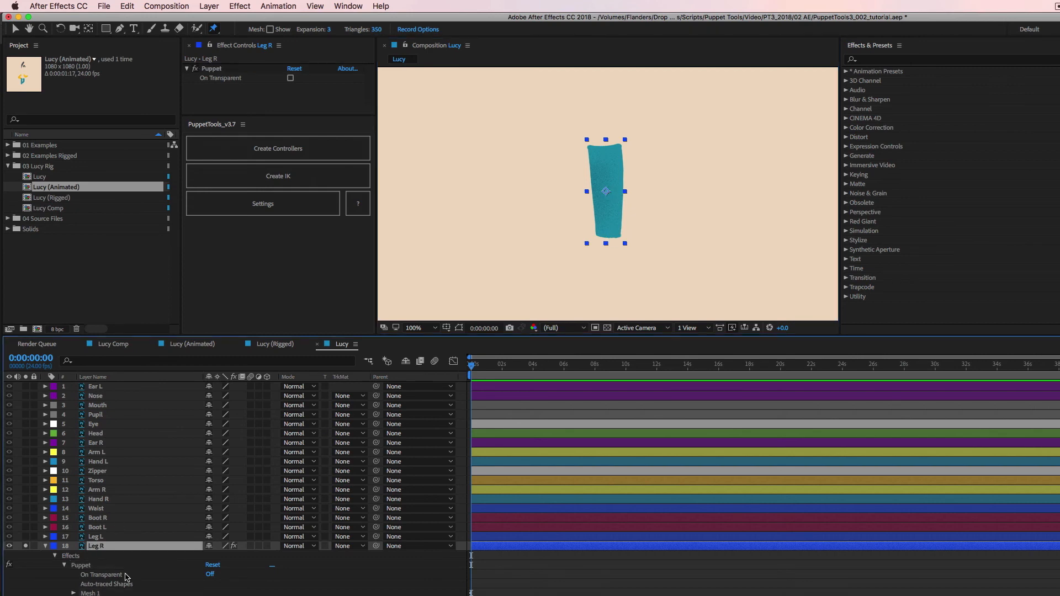
left_click(88, 567)
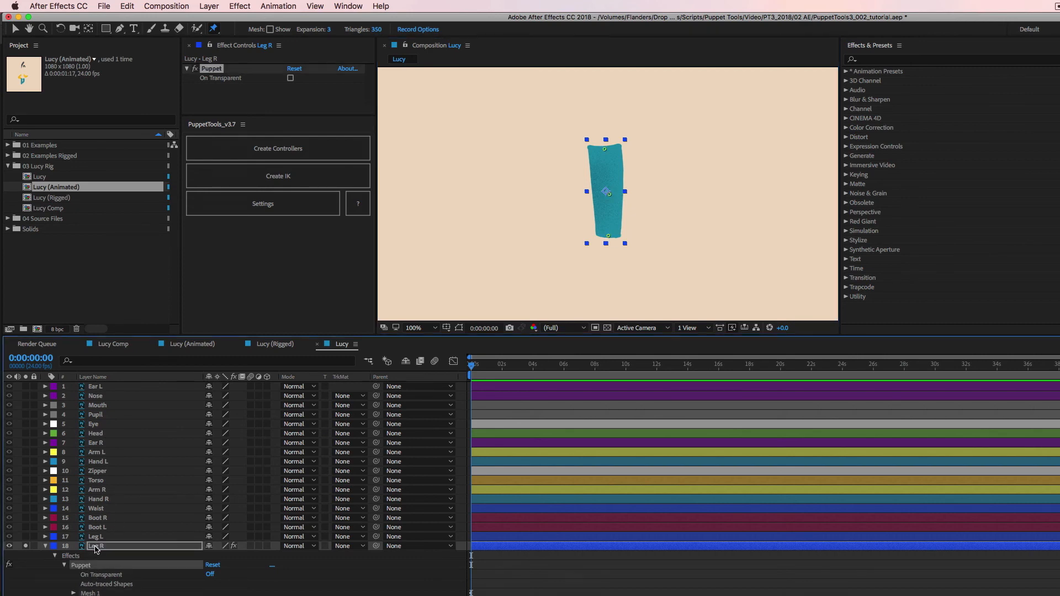
left_click(296, 154)
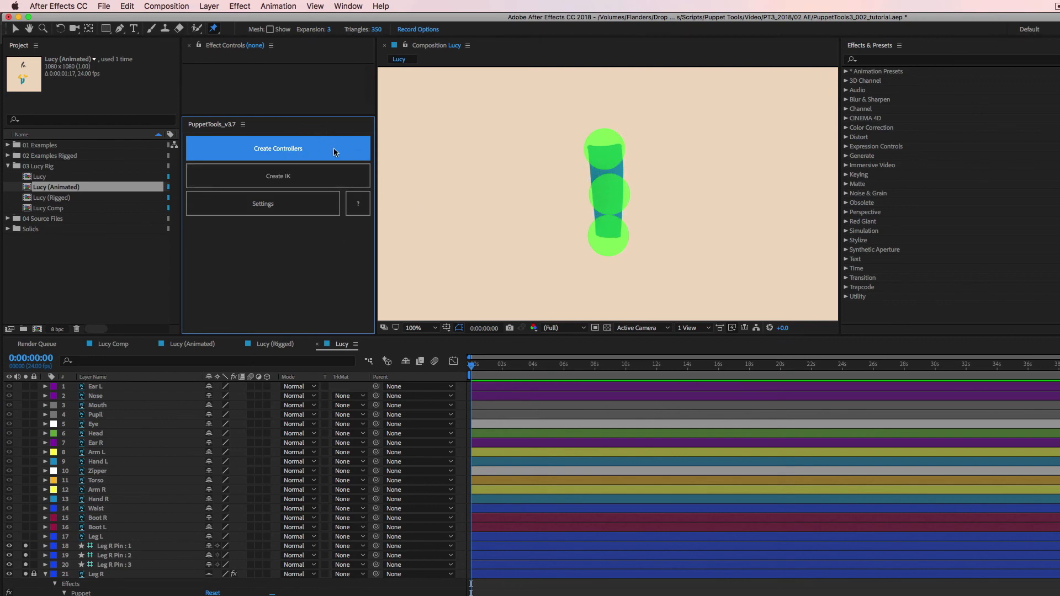
key("super+z")
Set the PuppetTools controller size to 25 pixels and create controllers for the Leg R pins.
left_click(276, 206)
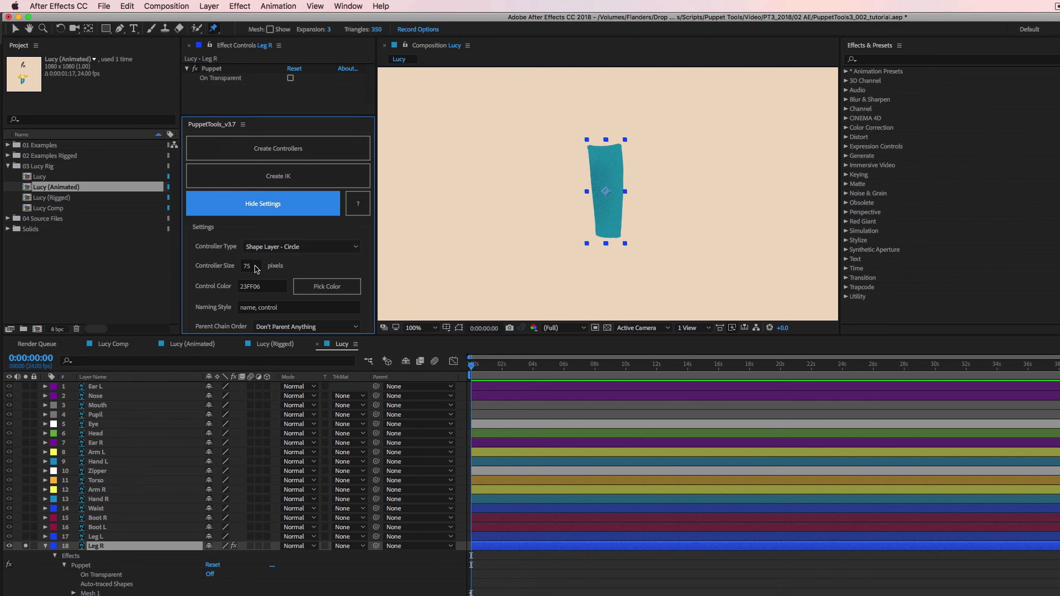
left_click(255, 267)
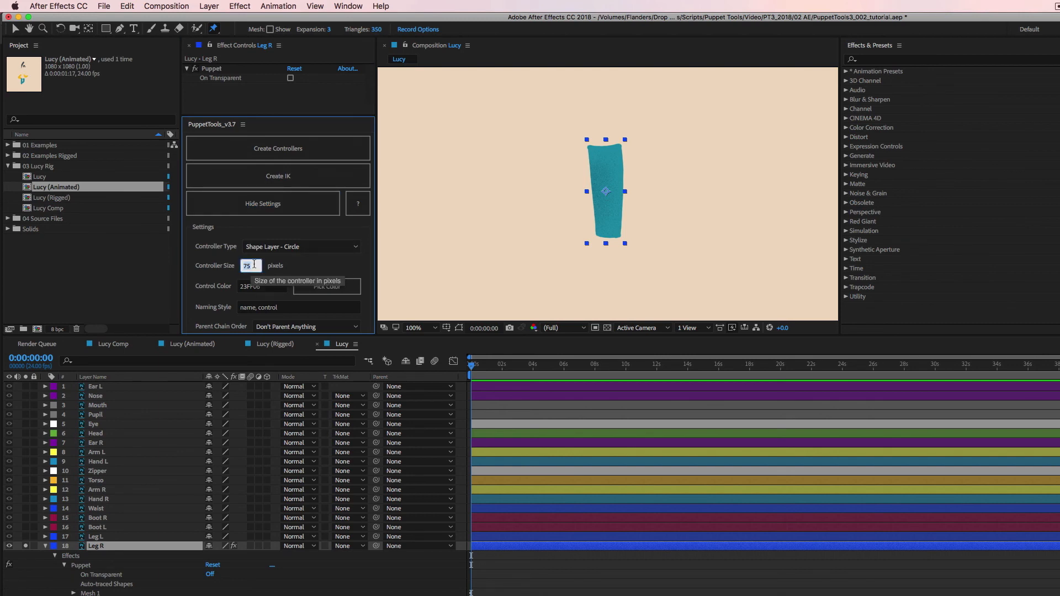
left_click(289, 148)
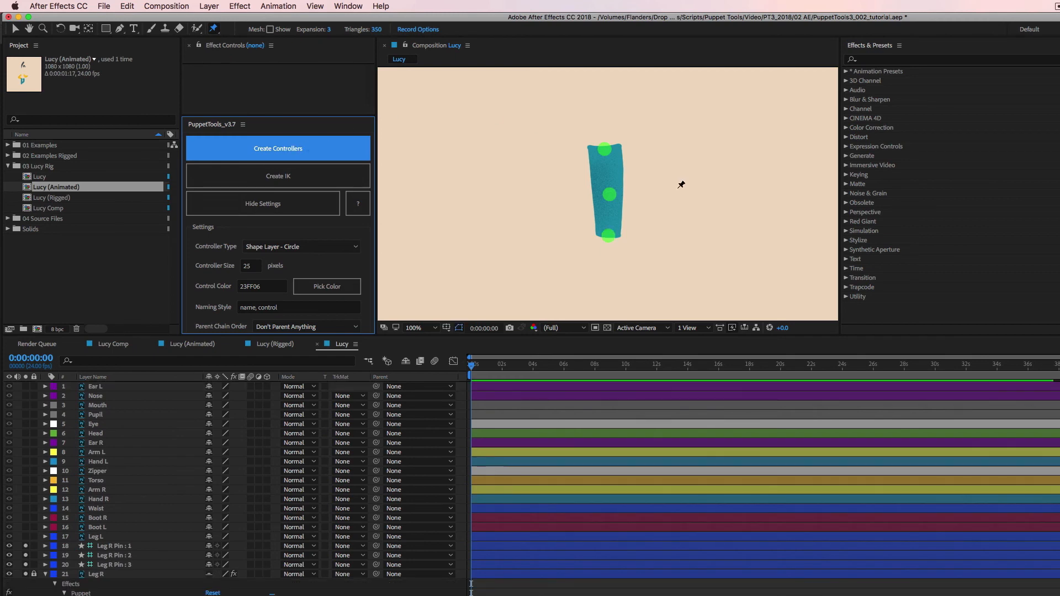
key("v")
left_click(775, 231)
key("comma")
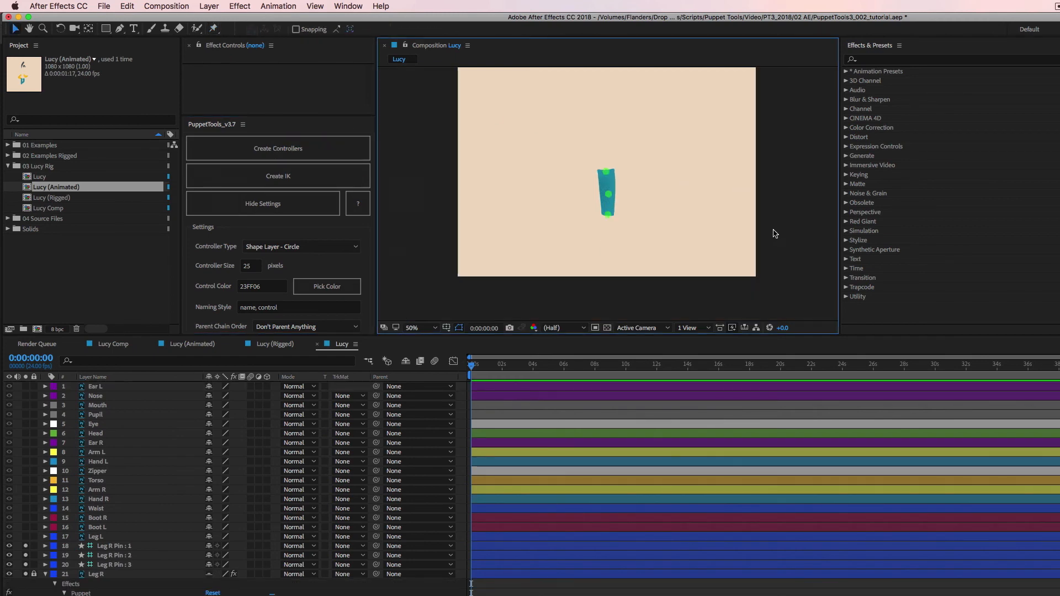
Try moving the ankle controller of Leg R slightly toward the toe, and undo the movement.
key("period")
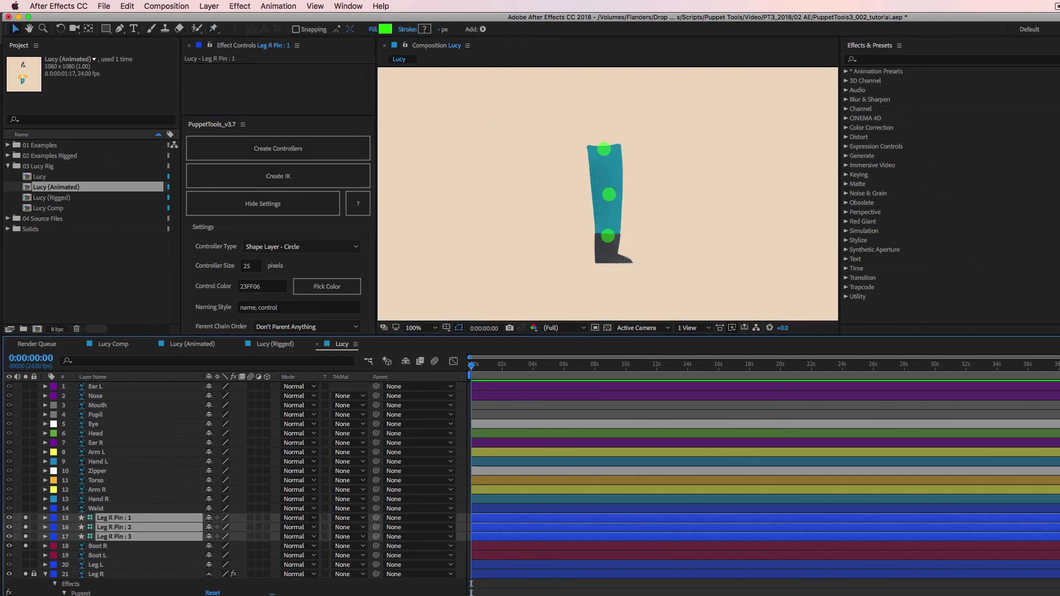
mouse_move(608, 237)
left_mouse_down()
mouse_move(639, 219)
mouse_move(619, 233)
left_mouse_up()
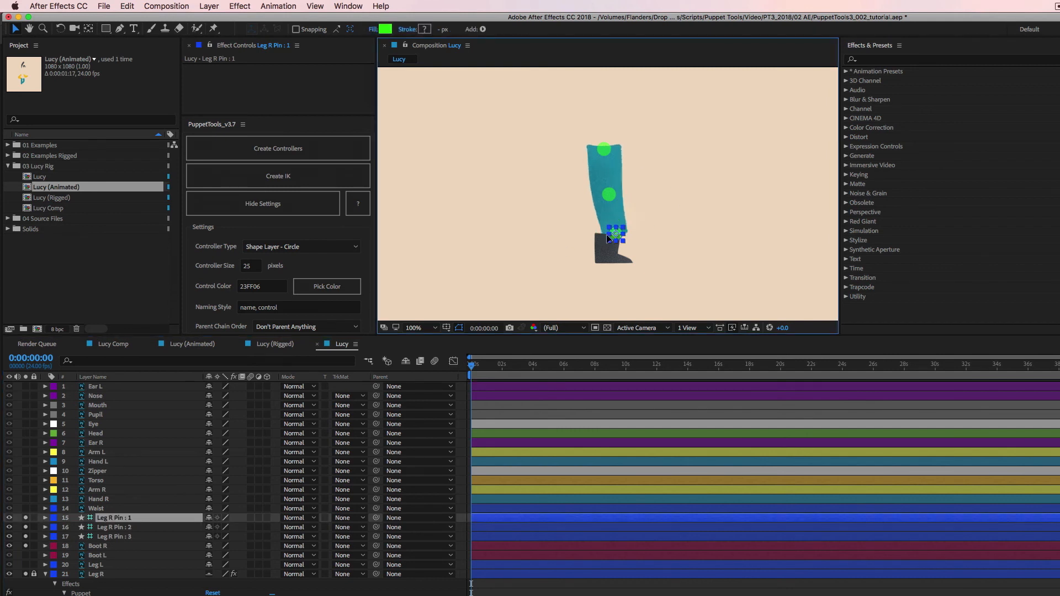
key("super+z")
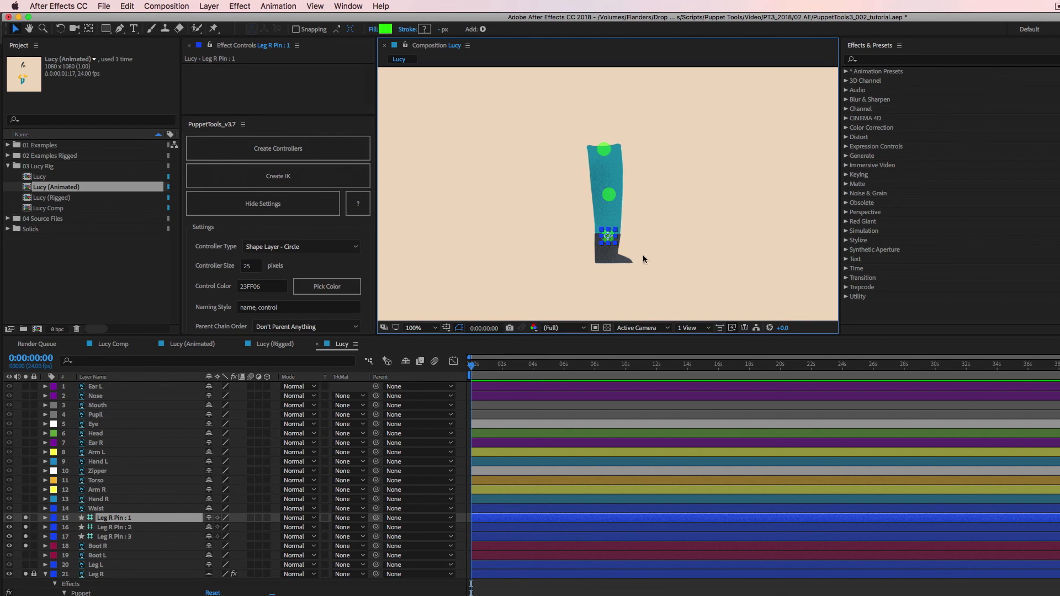
Create an IK chain from the controllers Leg R Pin : 1, 2 and 3, starting at the ankle.
left_click(118, 528, "shift")
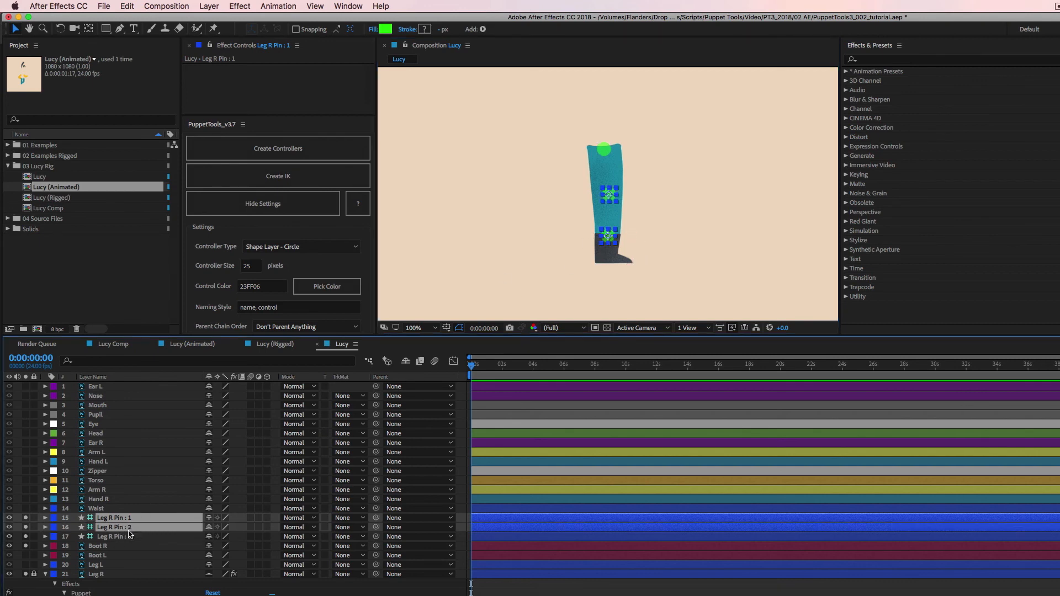
left_click(122, 539, "shift")
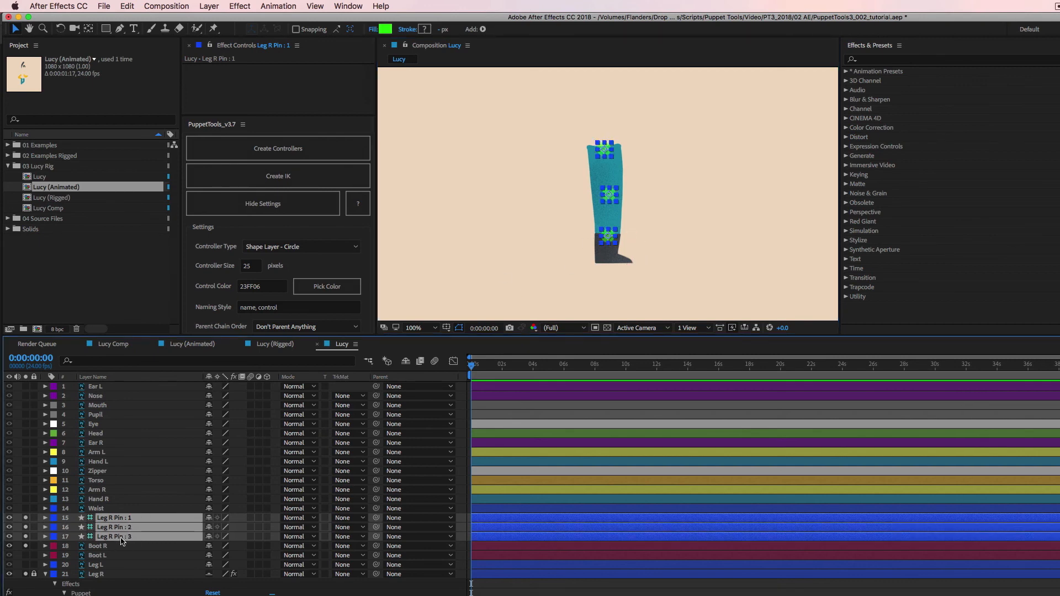
left_click(290, 176)
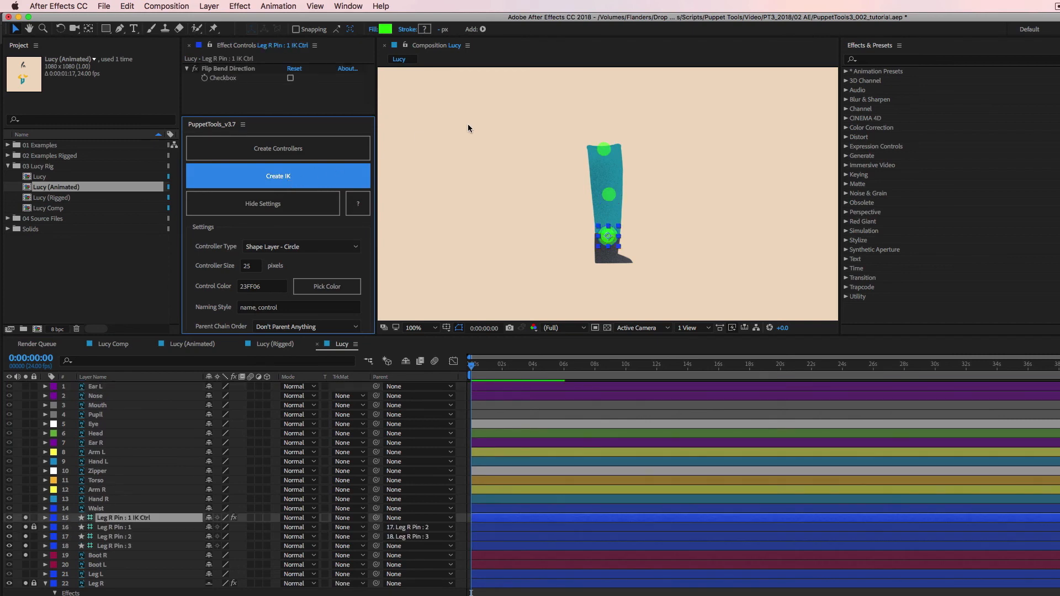
Bend the leg by moving its ankle IK controller up and backward, and enable Flip Bend Direction.
left_click_drag(621, 237, 595, 230)
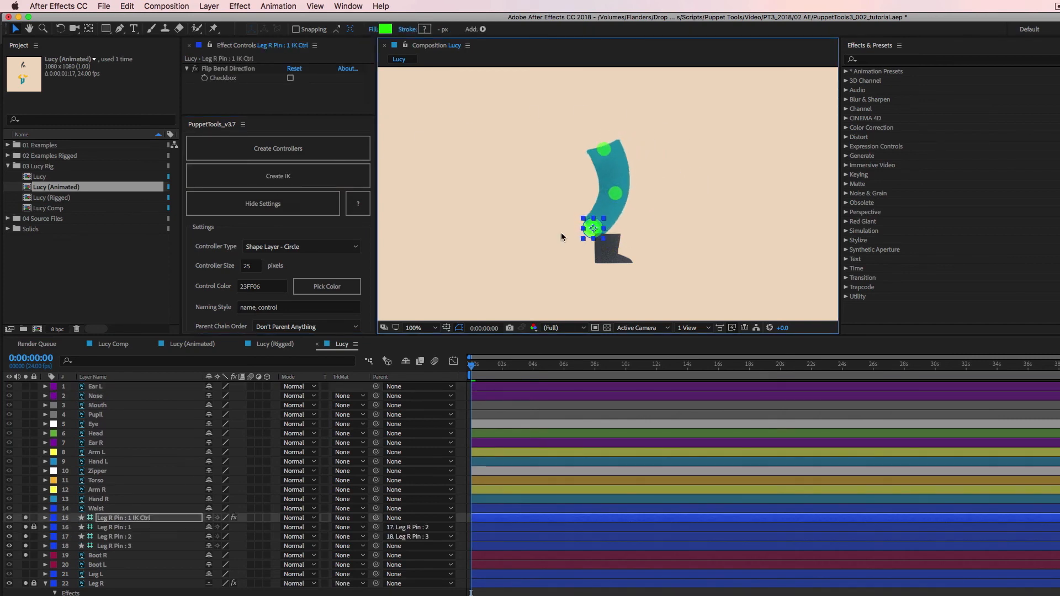
left_click(290, 79)
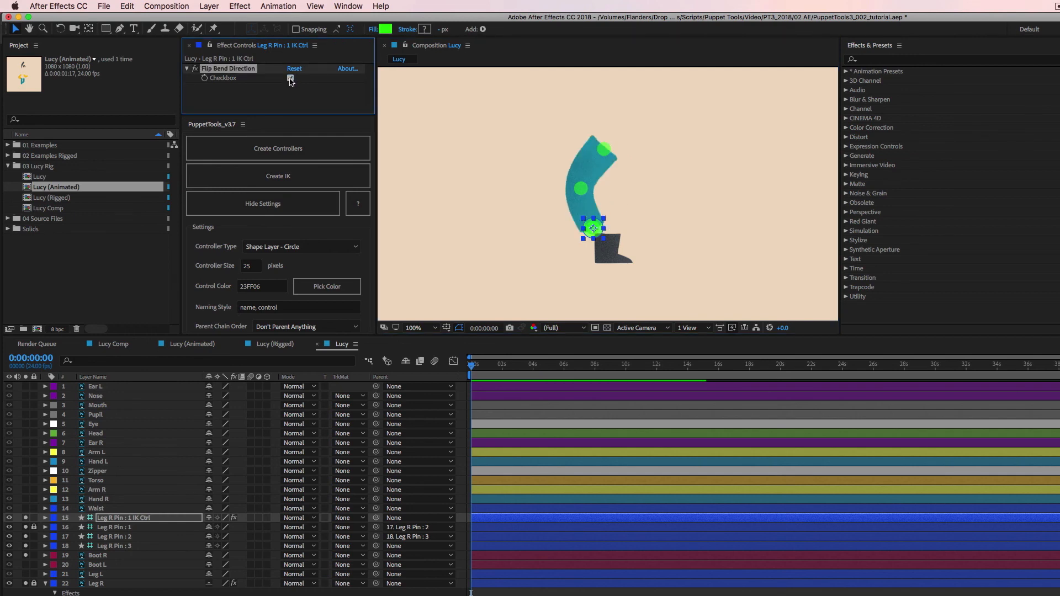
Disable Flip Bend Direction on Leg R Pin : 1 IK Ctrl and return the ankle controller to its straight-leg position.
left_click(290, 79)
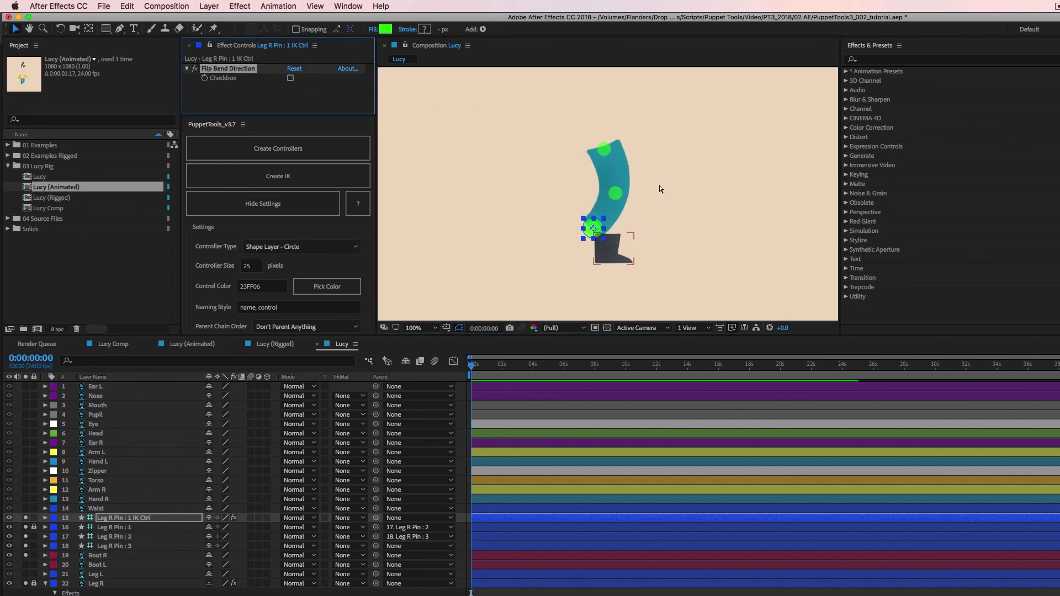
key("ctrl+z")
key("ctrl+shift+z")
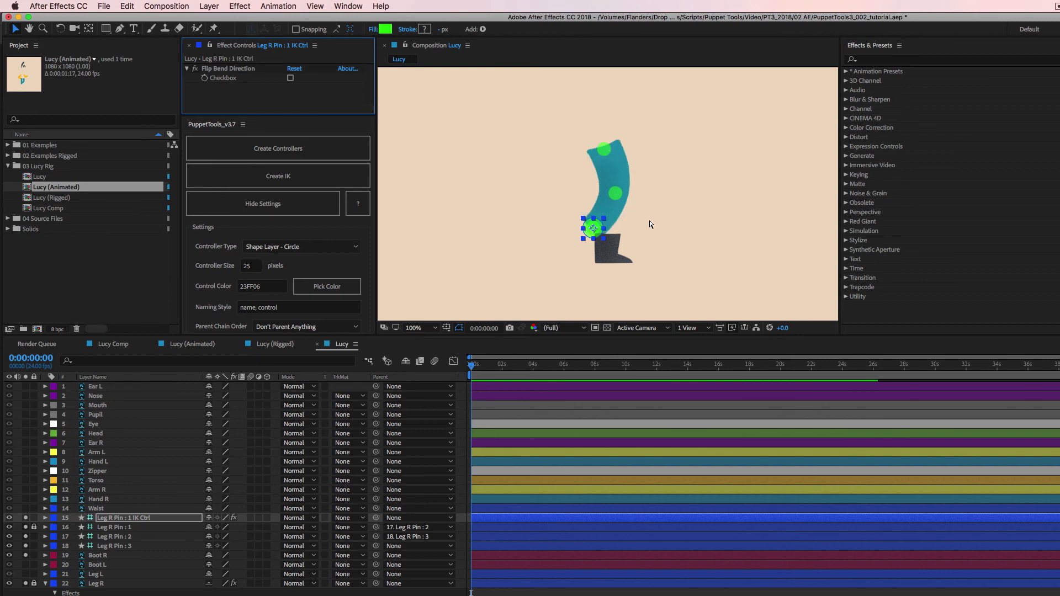
left_click_drag(592, 241, 607, 251)
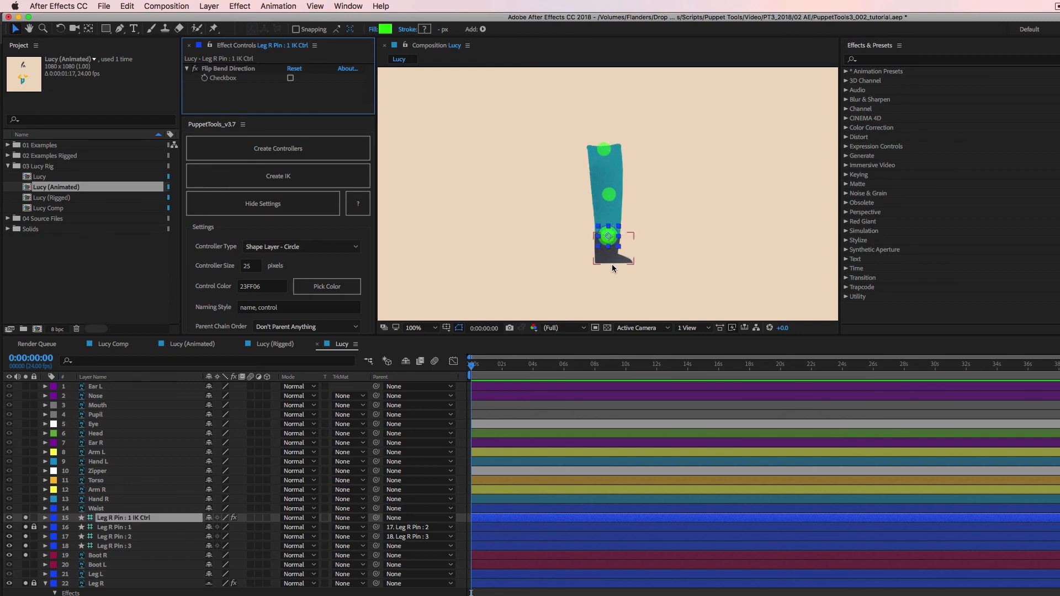
left_click(612, 267)
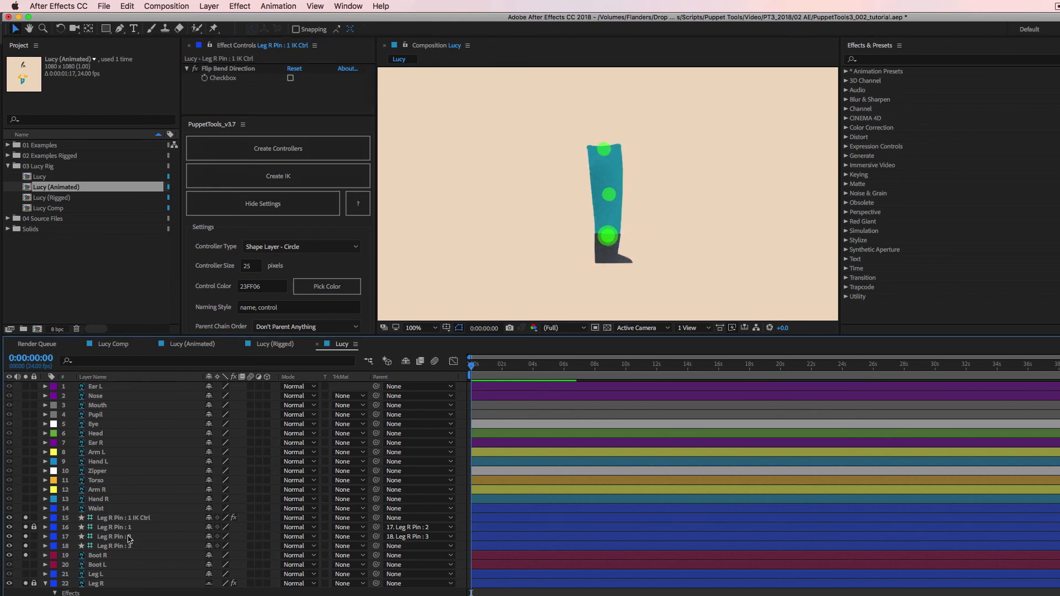
Try creating a controller for the Boot R layer at its centered anchor point, and undo it.
left_click(101, 557)
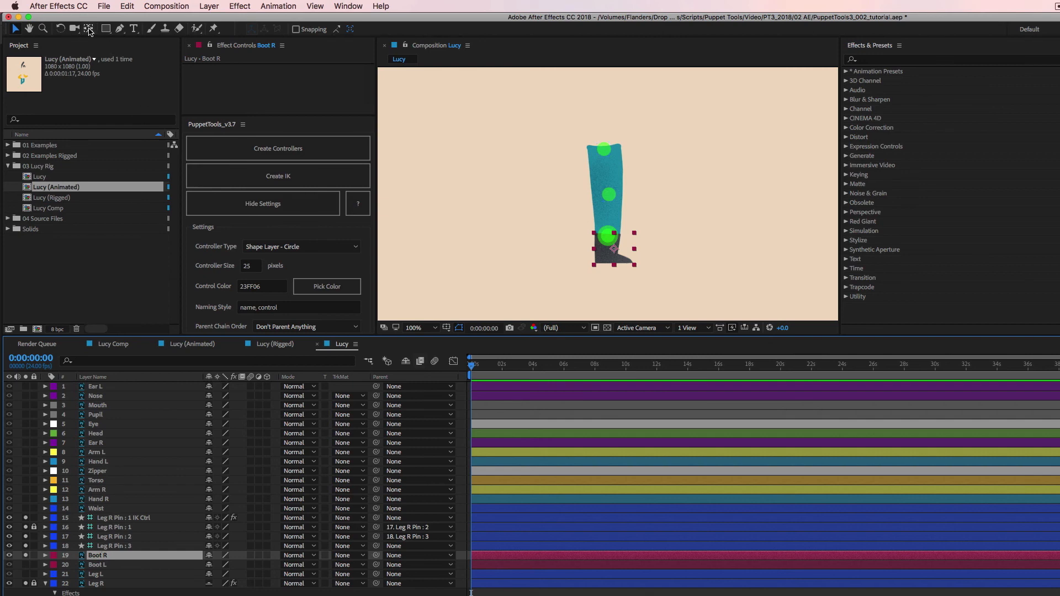
left_click(265, 146)
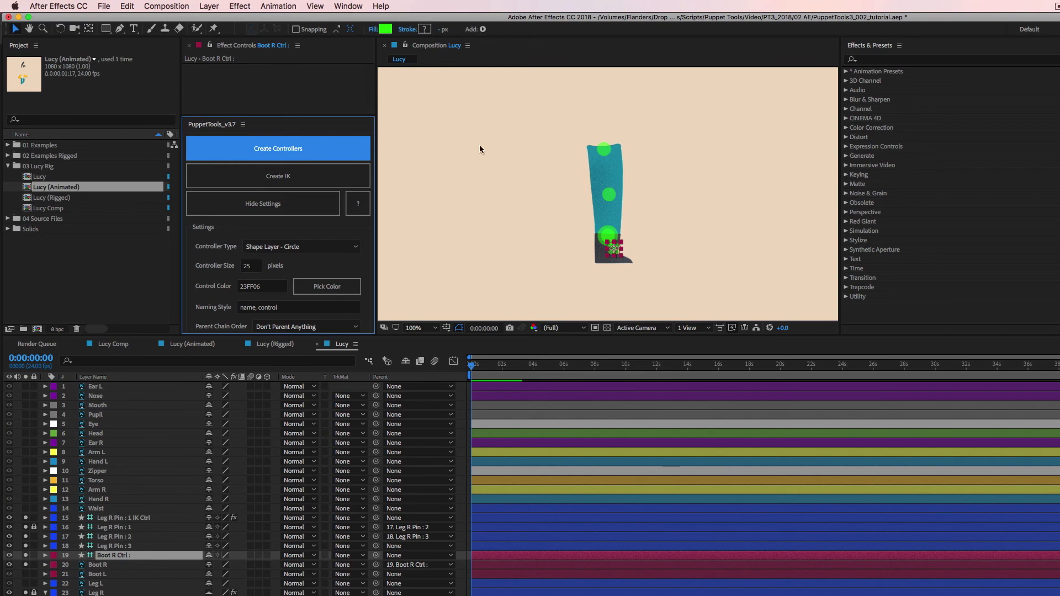
key("super+z")
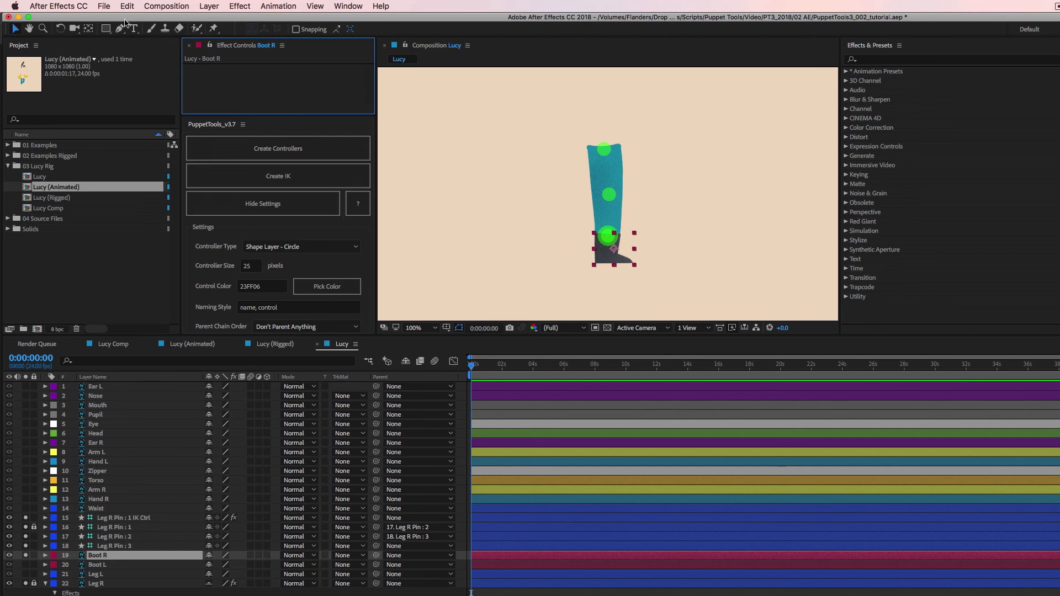
Move the Boot R anchor point to the back of the heel and create a controller for the layer there.
left_click(89, 29)
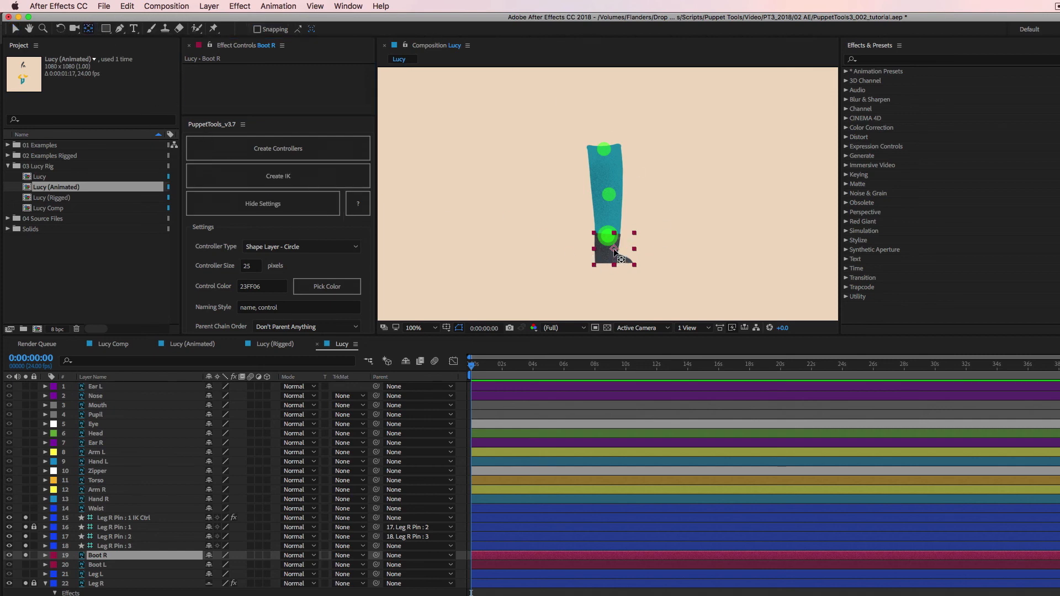
left_click_drag(614, 250, 595, 264)
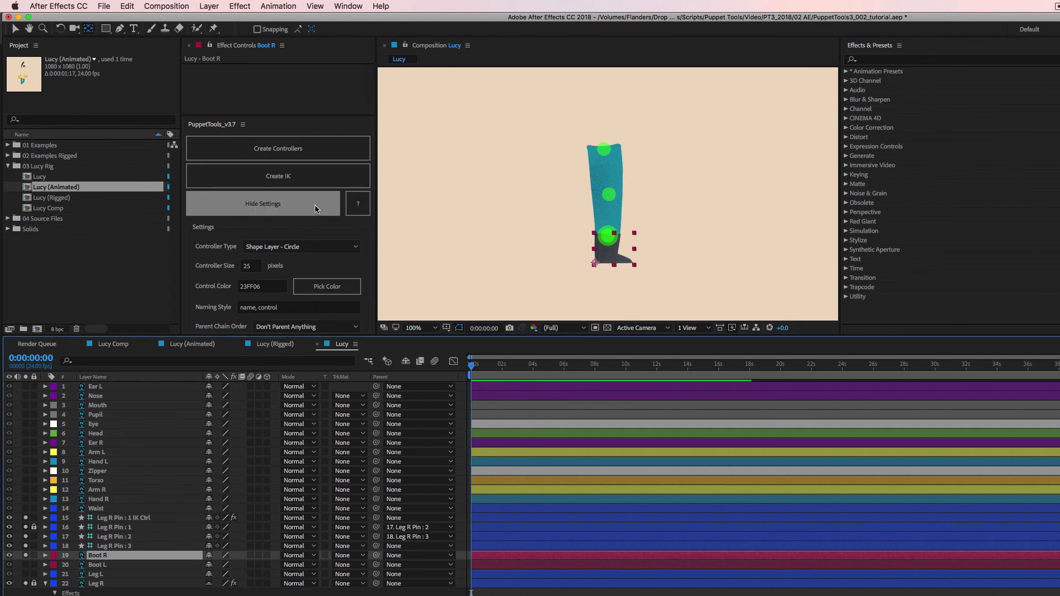
left_click(301, 146)
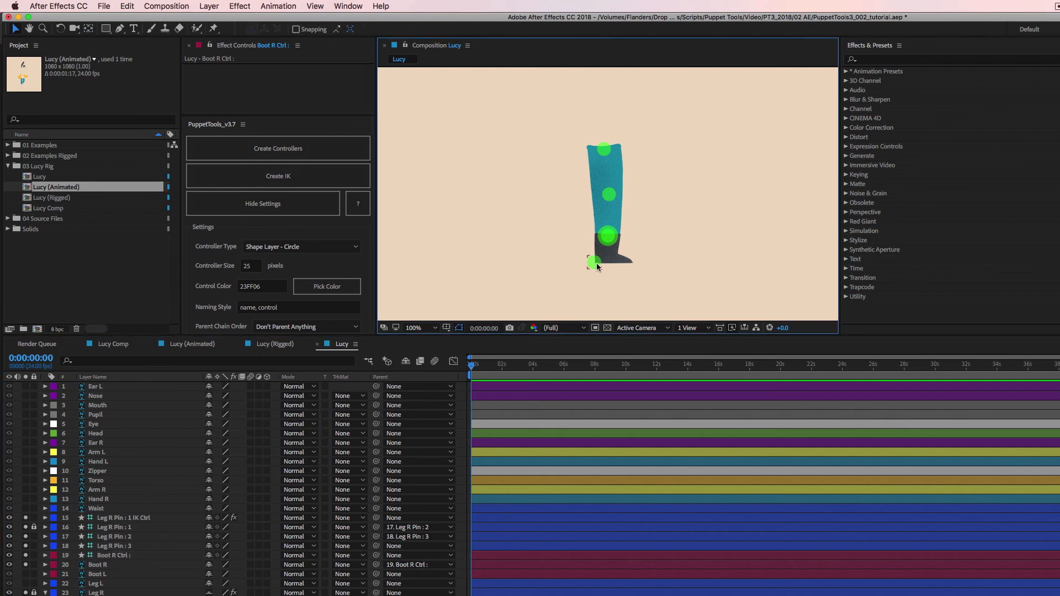
Try moving the Boot R heel controller slightly and rotating it to -5°, and undo both changes.
mouse_move(603, 270)
left_mouse_down()
mouse_move(617, 272)
mouse_move(590, 273)
mouse_move(602, 270)
left_mouse_up()
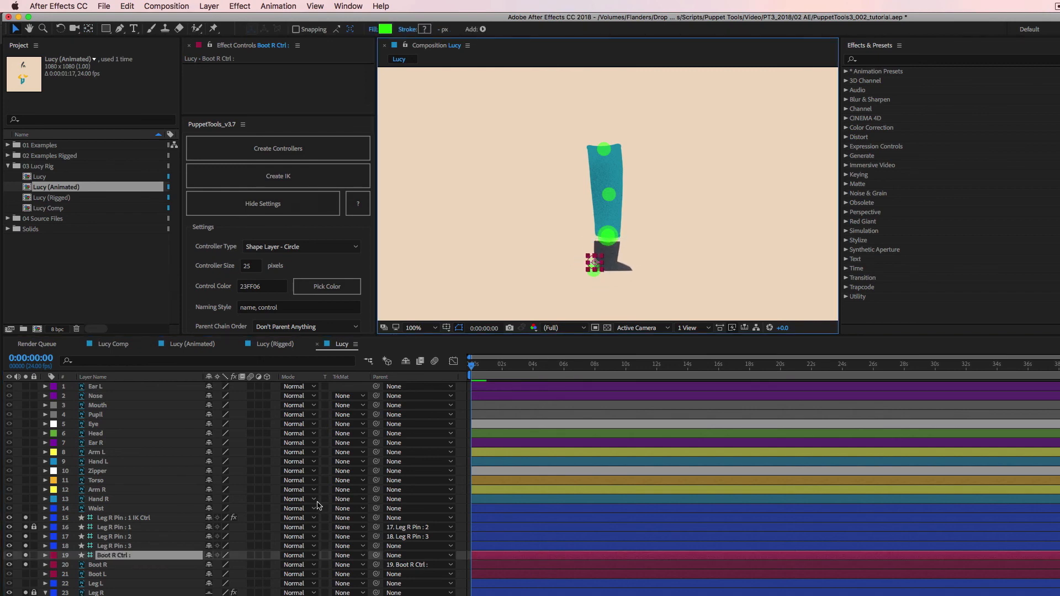
key("r")
mouse_move(226, 565)
left_mouse_down()
mouse_move(205, 564)
mouse_move(216, 566)
left_mouse_up()
key("super+z")
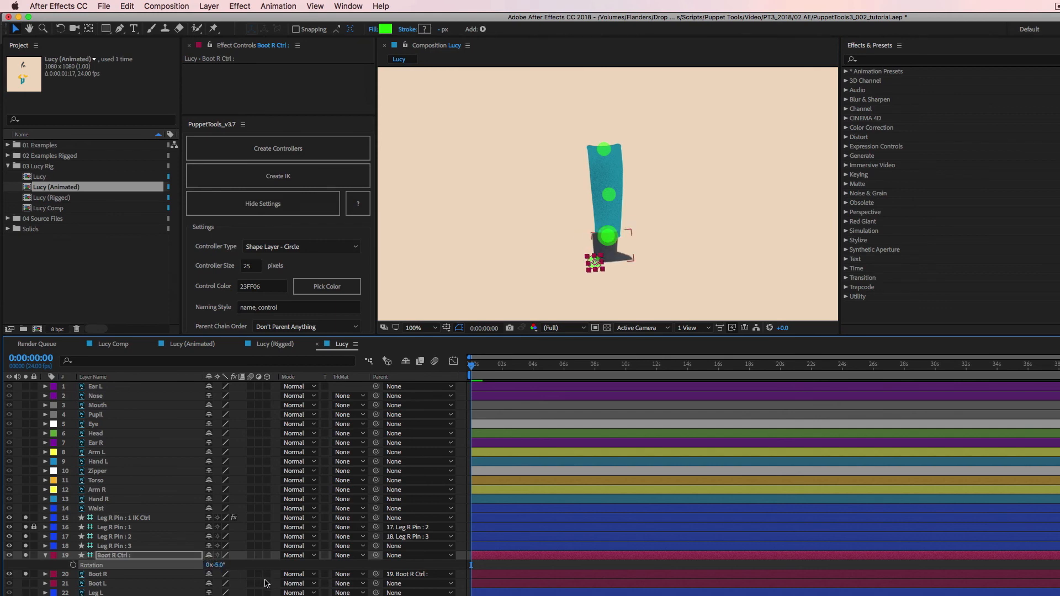
key("r")
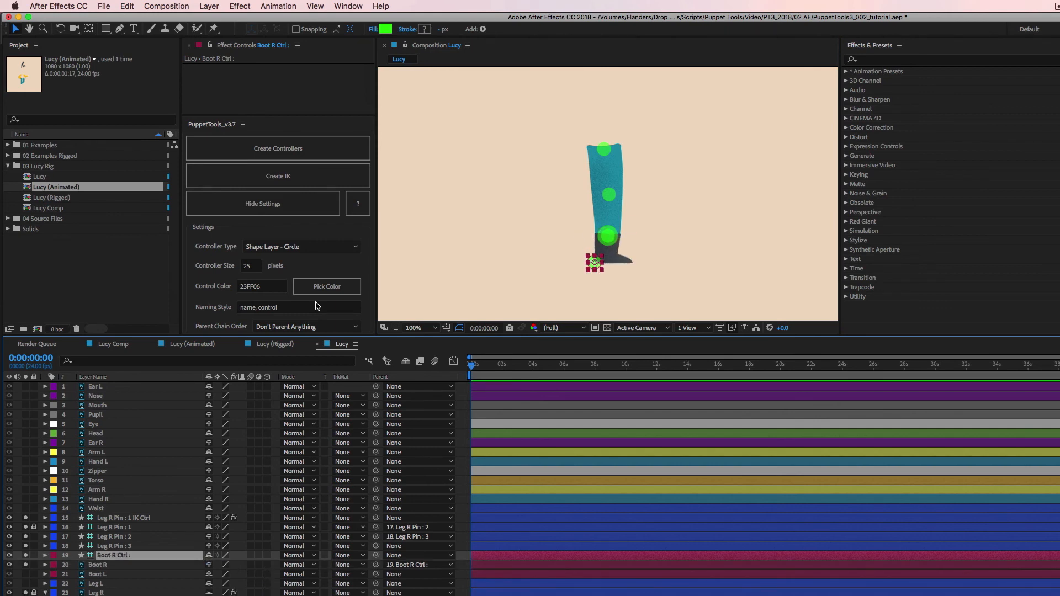
Try raising the right leg's ankle IK controller to bend the knee, and undo the movement.
left_click(606, 238)
key("space")
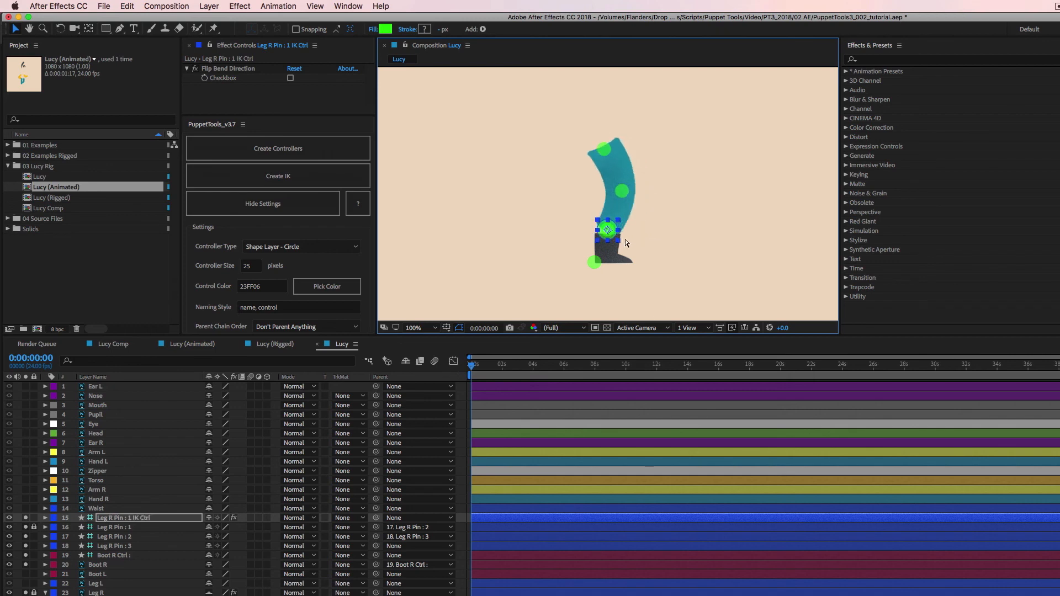
key("space")
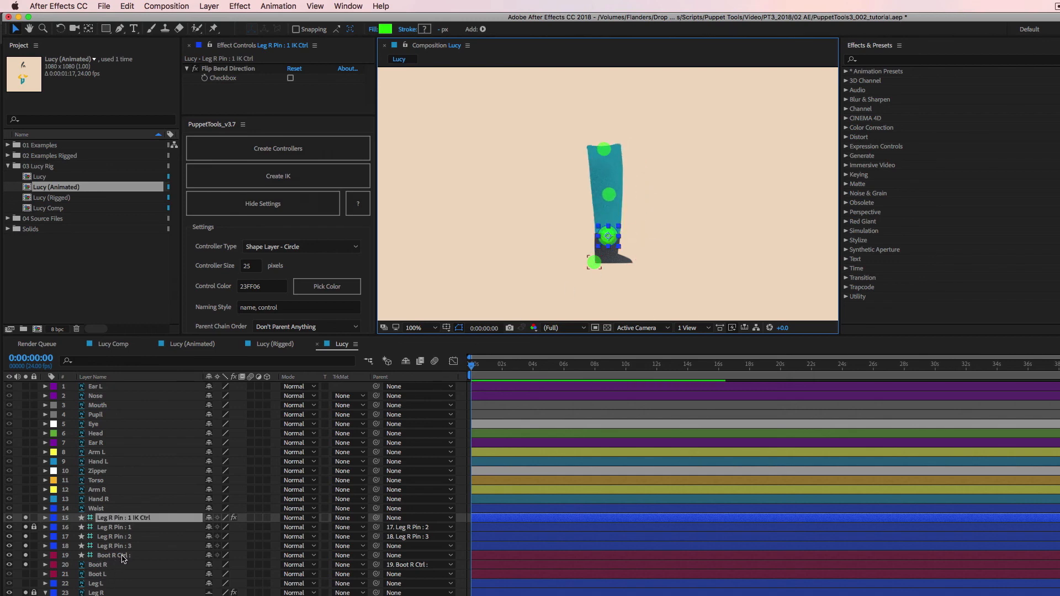
Try parenting Boot R Ctrl to Leg R Pin : 1 IK Ctrl, pull the ankle far beyond the leg's reach, and undo the pull.
left_click(122, 556)
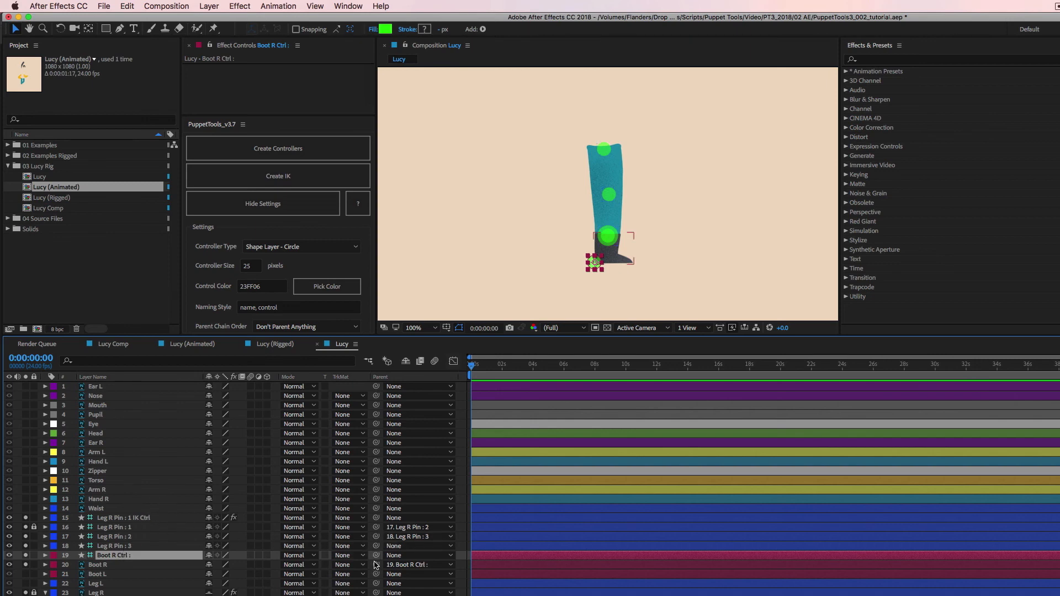
left_click_drag(801, 144, 697, 180)
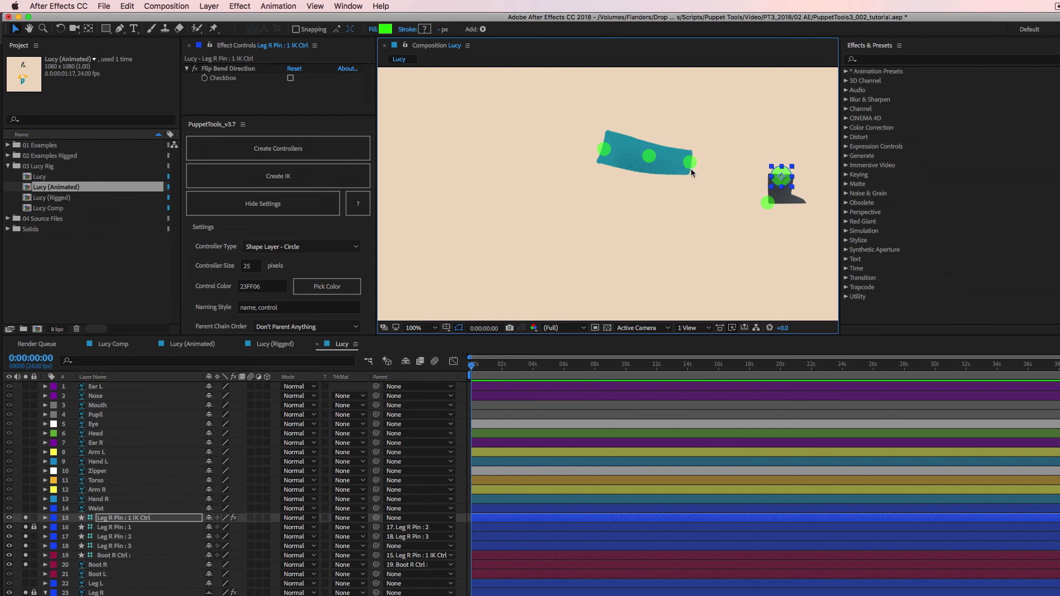
key("super+z")
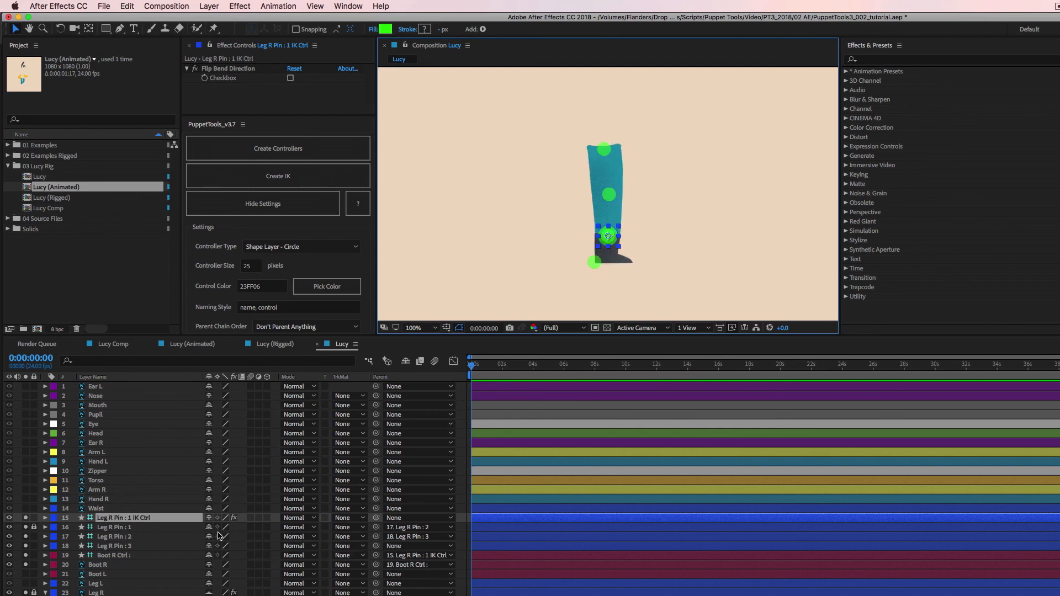
Parent Boot R Ctrl to the Leg R Pin : 1 controller.
left_click(113, 558)
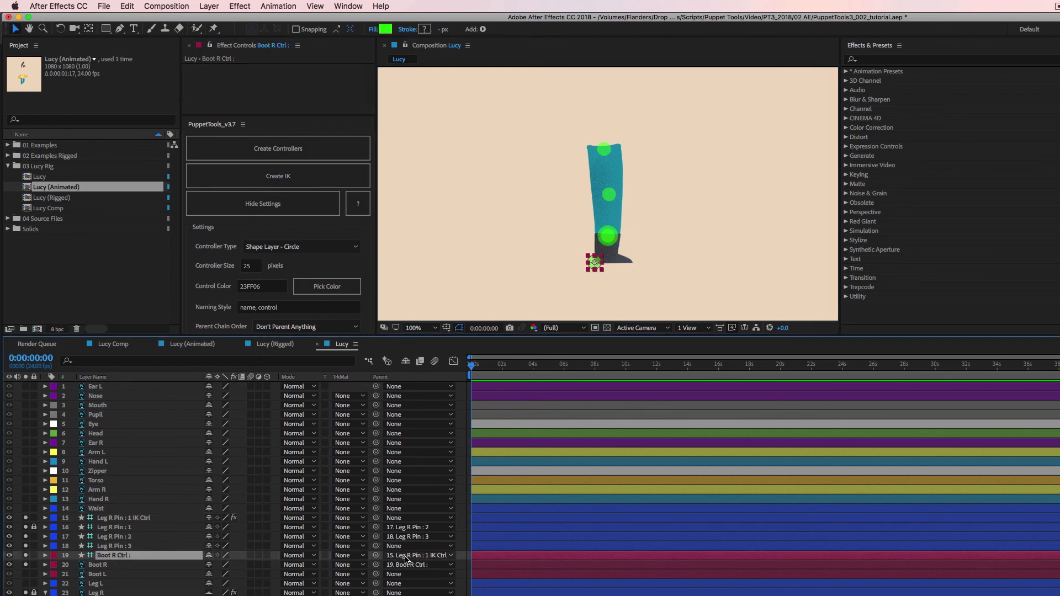
left_click_drag(375, 556, 117, 530)
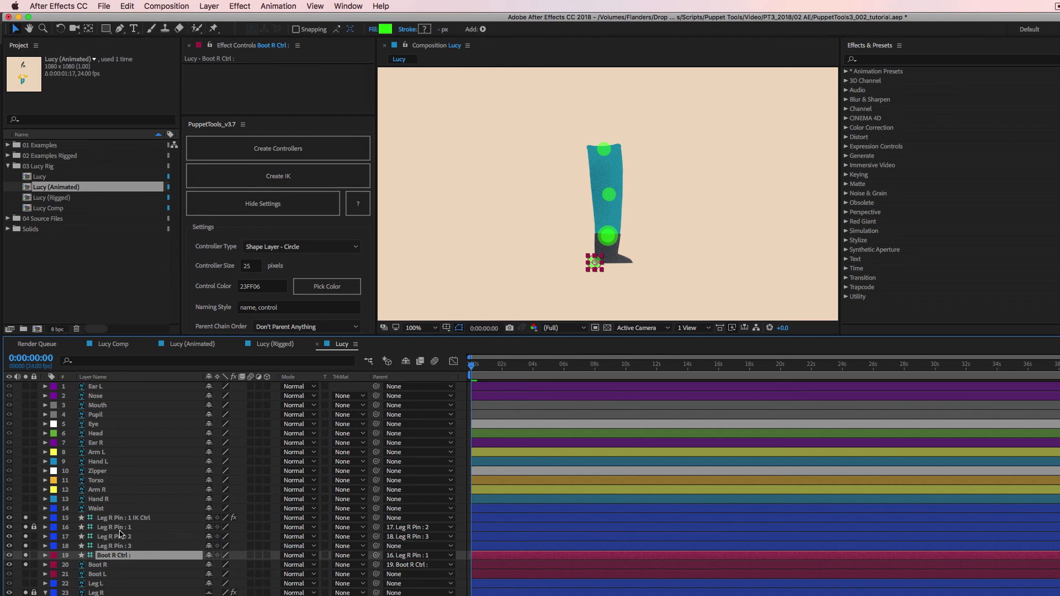
Try swinging the right leg up and forward with its IK controller and nudging the heel controller, and undo both movements.
left_click(145, 520)
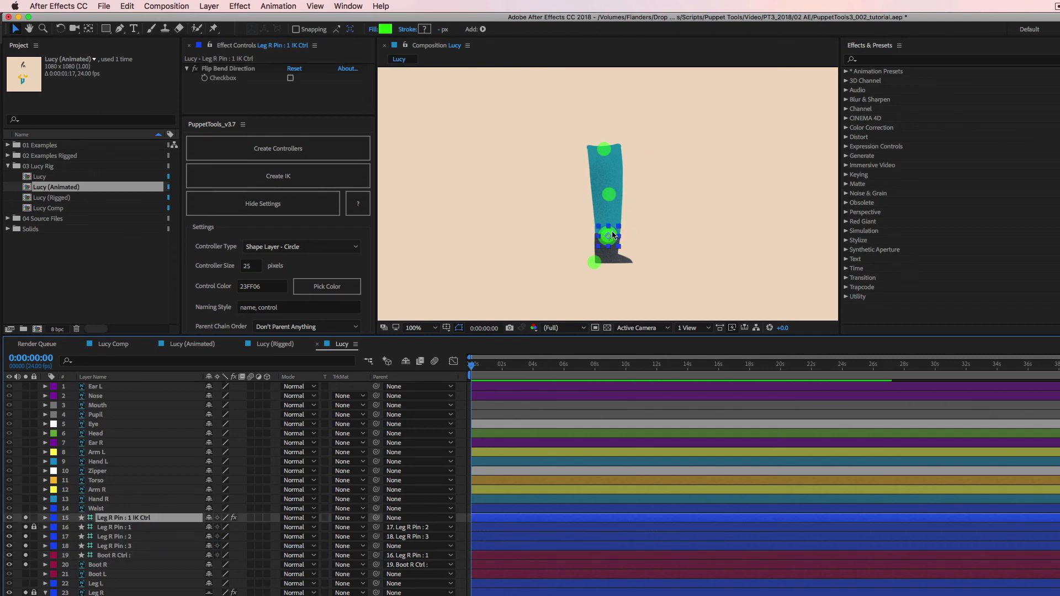
left_click_drag(612, 235, 683, 175)
left_click(692, 211)
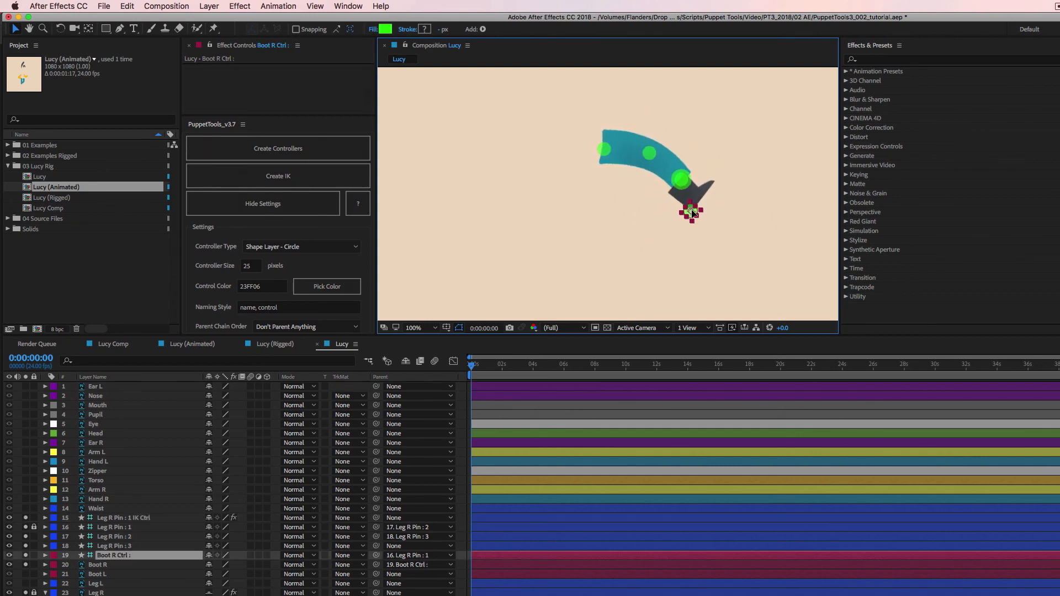
left_click_drag(691, 212, 695, 209)
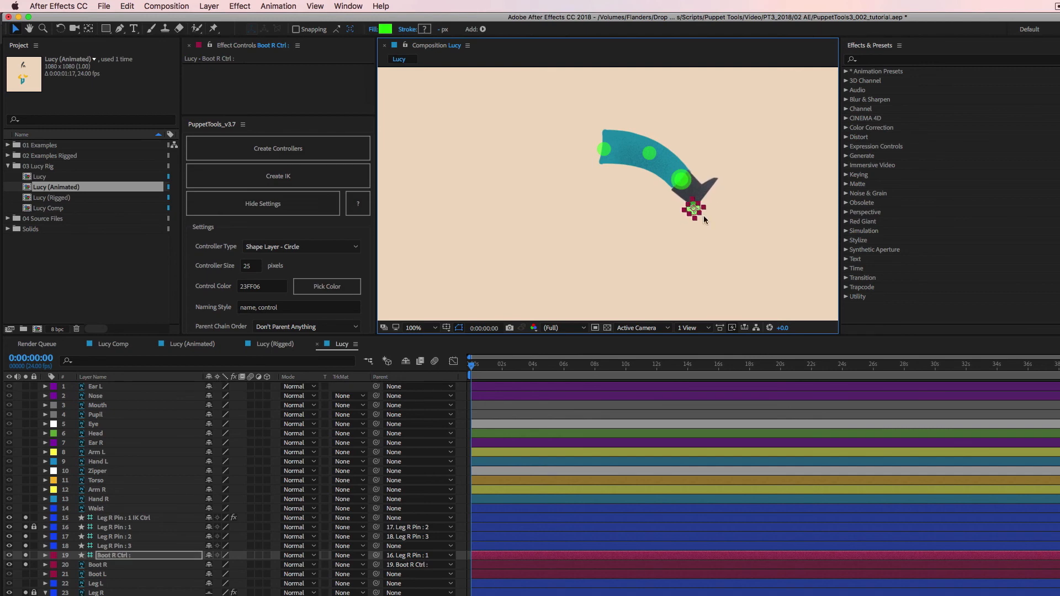
key("super+z")
key("super+z")
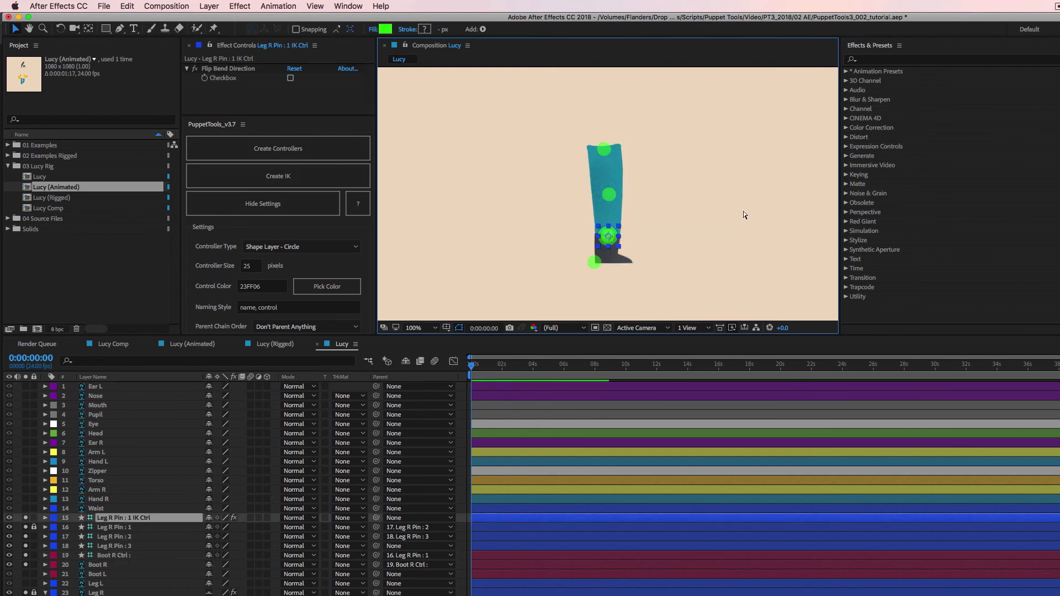
Turn off solo for the right leg and boot layers and all their controllers.
left_click_drag(26, 520, 26, 565)
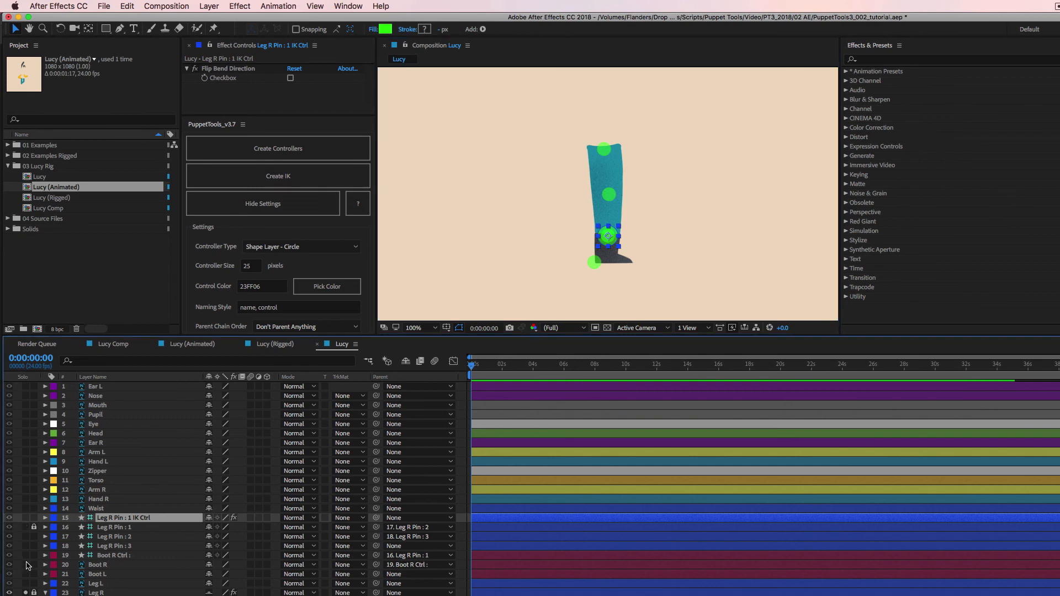
left_click(26, 593)
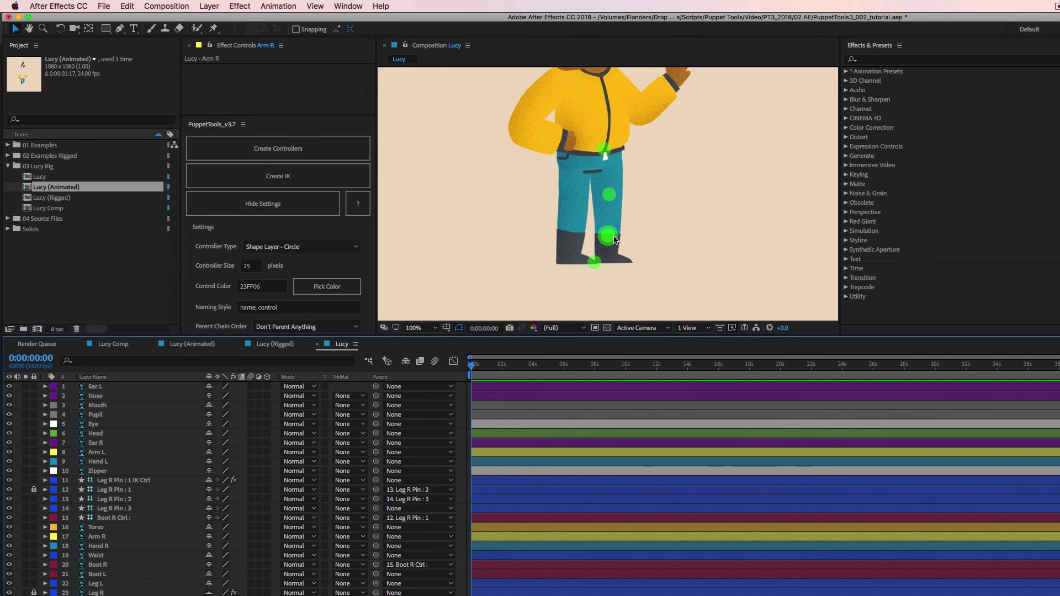
Try moving the ankle IK controllers of the right and left legs on the full character, and undo the movements.
left_click_drag(617, 237, 650, 245)
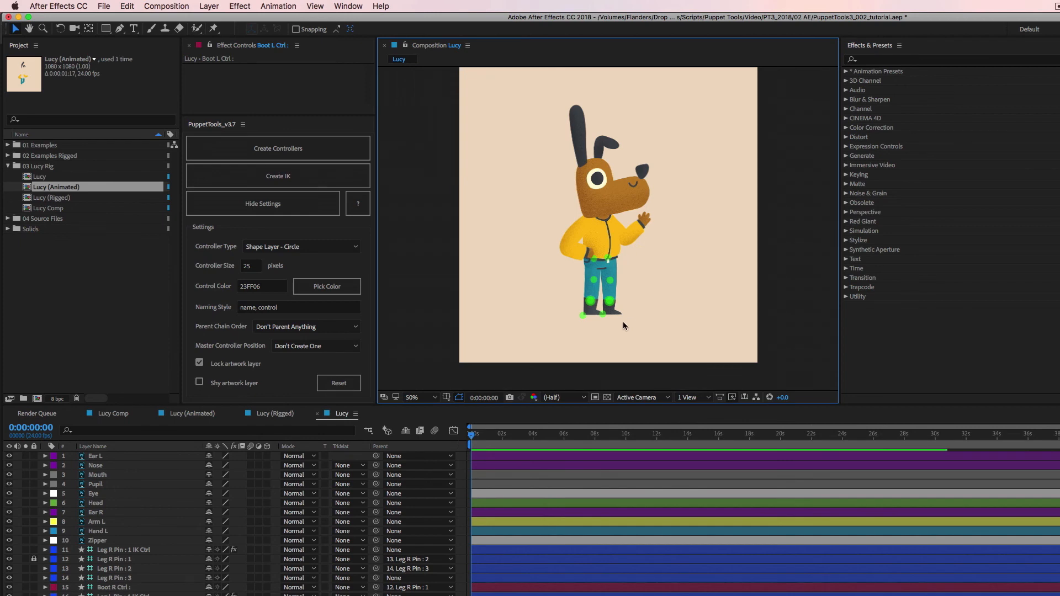
key("z")
left_click(612, 294)
key("v")
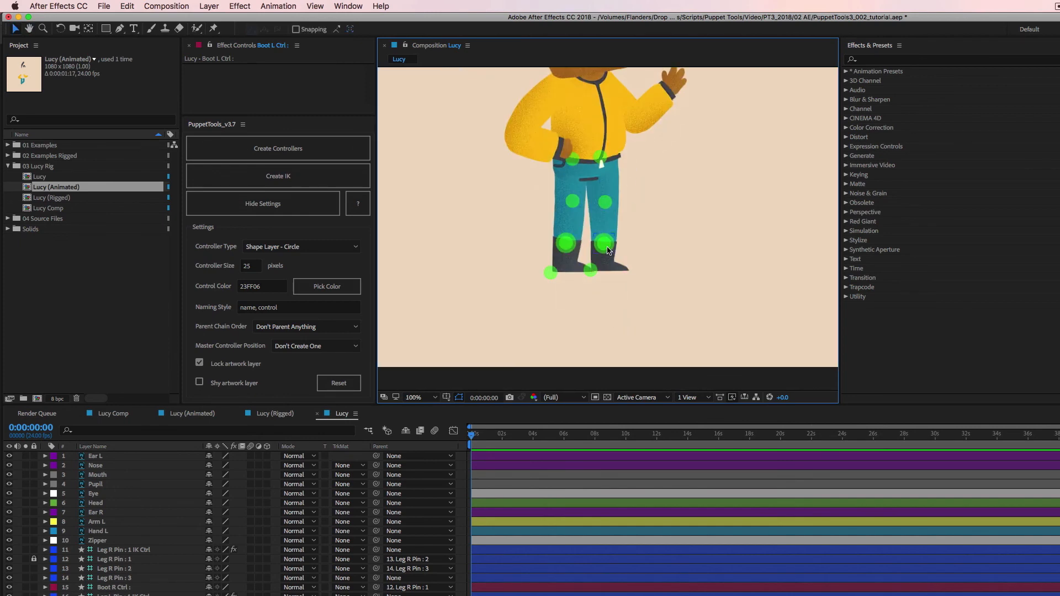
left_click_drag(607, 245, 565, 238)
key("super+z")
key("super+z")
Open the Lucy (Rigged) composition and test the finished rig by moving its waist controller.
key("space")
left_click_drag(661, 158, 659, 232)
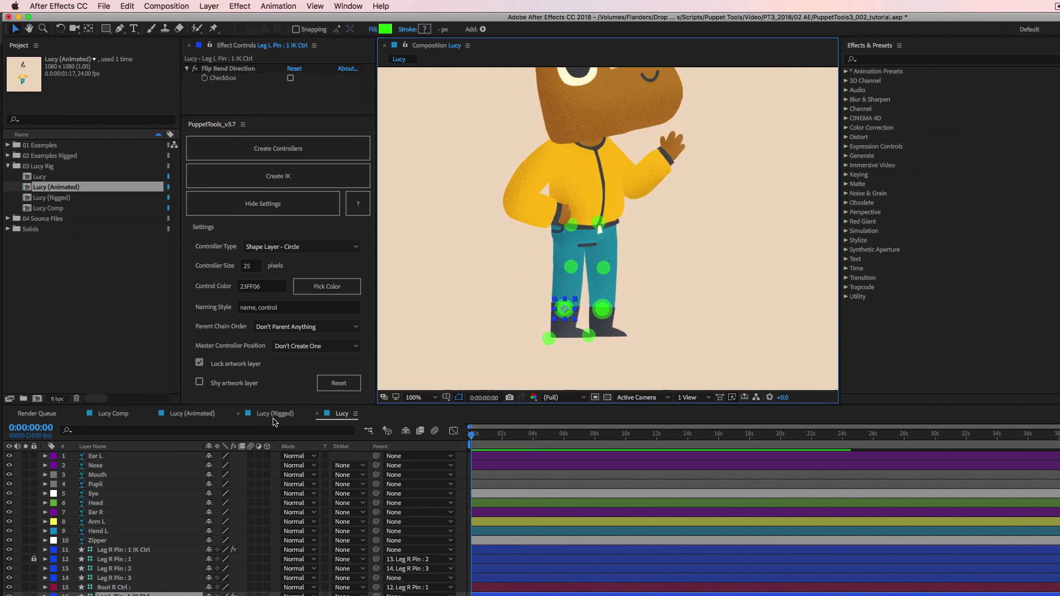
left_click(276, 414)
key("space")
mouse_move(734, 186)
left_mouse_down()
mouse_move(722, 209)
mouse_move(728, 198)
left_mouse_up()
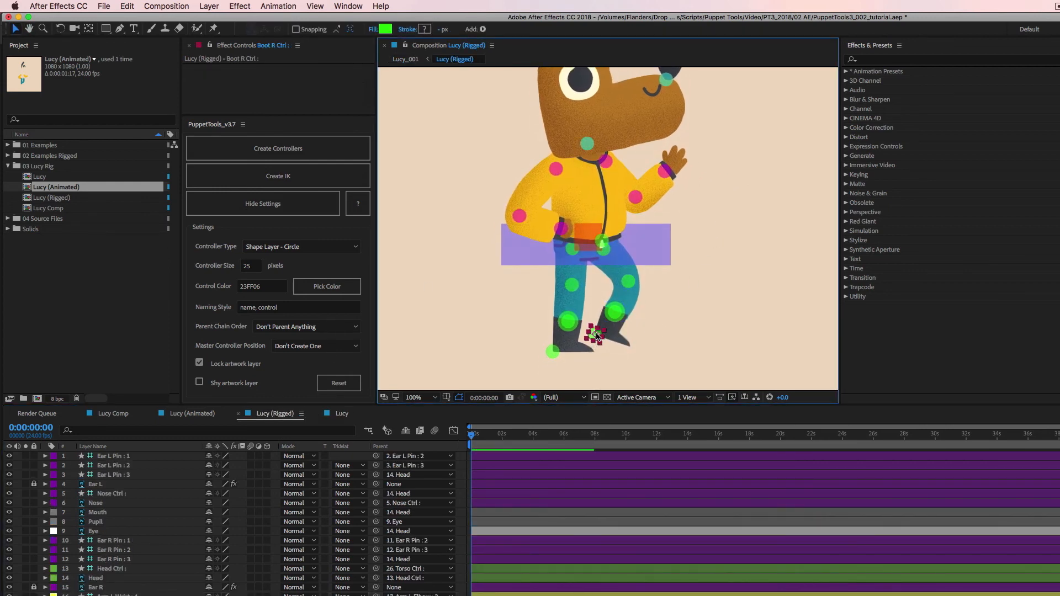
left_click(650, 246)
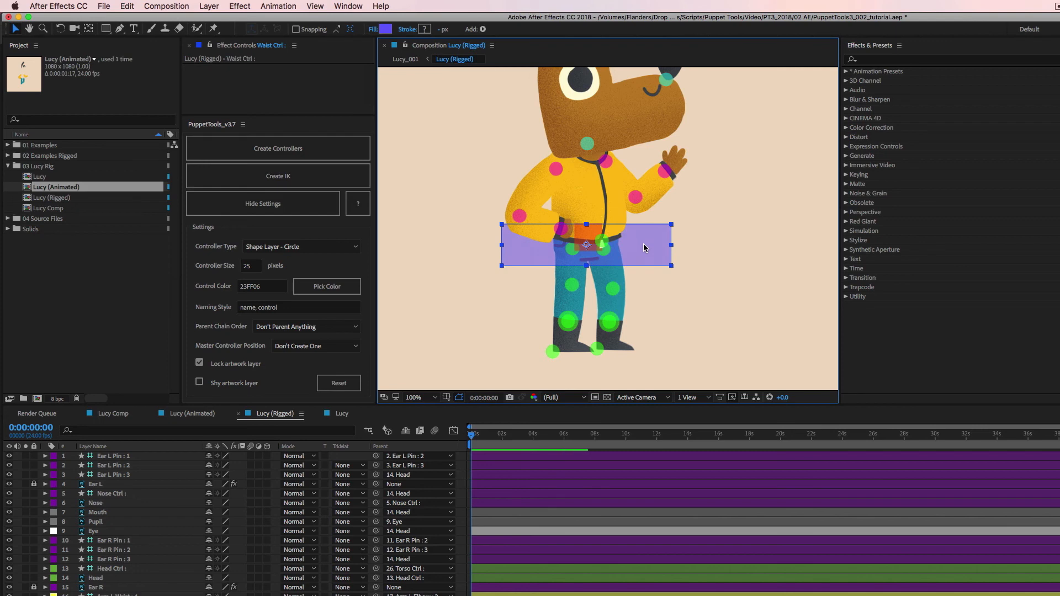
mouse_move(645, 249)
left_mouse_down()
mouse_move(645, 270)
mouse_move(641, 243)
mouse_move(651, 267)
mouse_move(663, 259)
left_mouse_up()
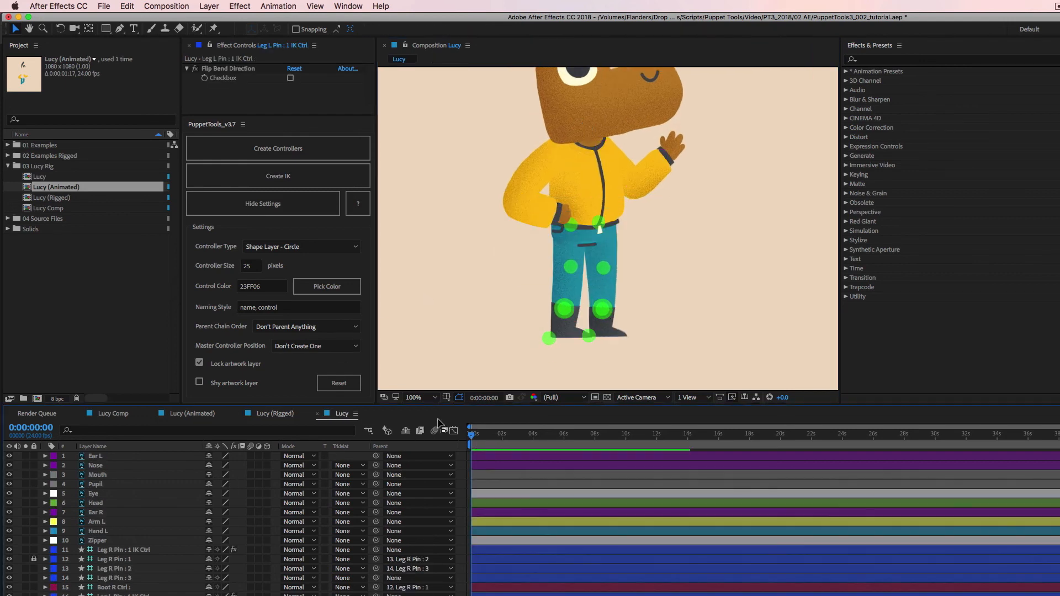
Select the Waist layer in the Lucy composition and solo it.
key("grave")
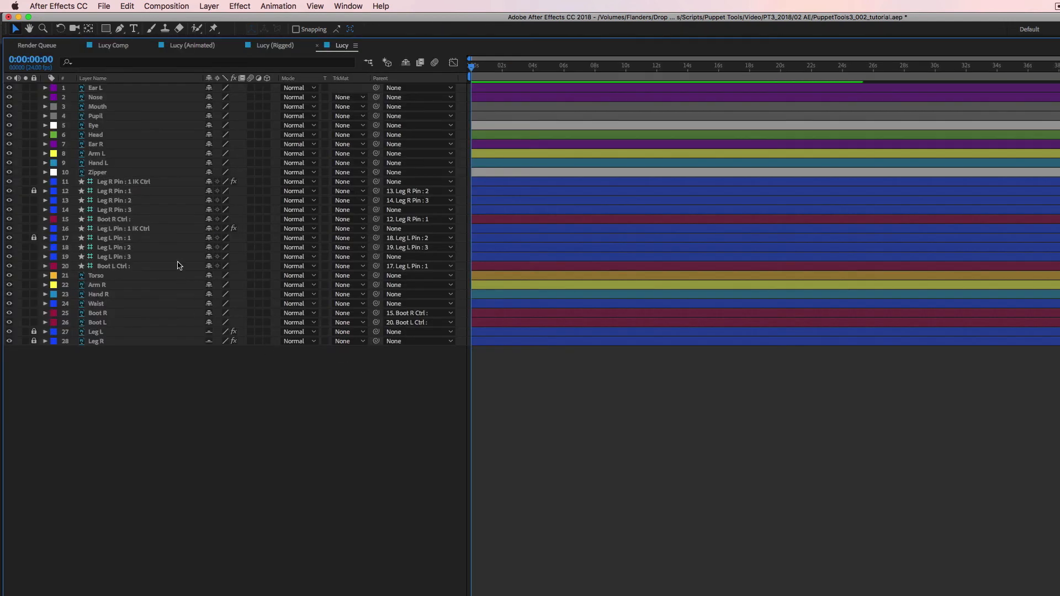
left_click(97, 304)
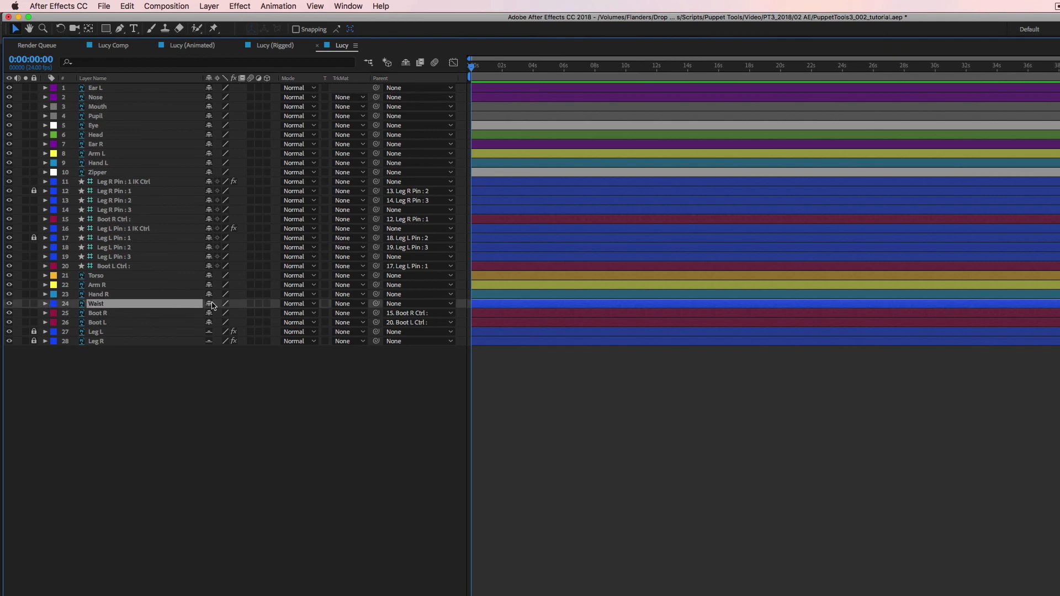
key("grave")
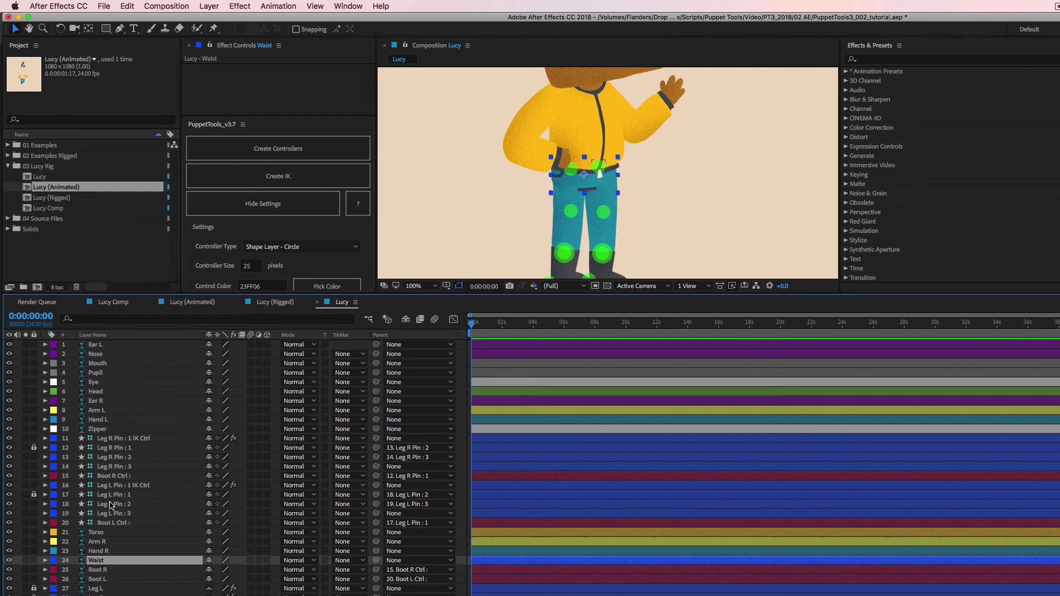
left_click(25, 561)
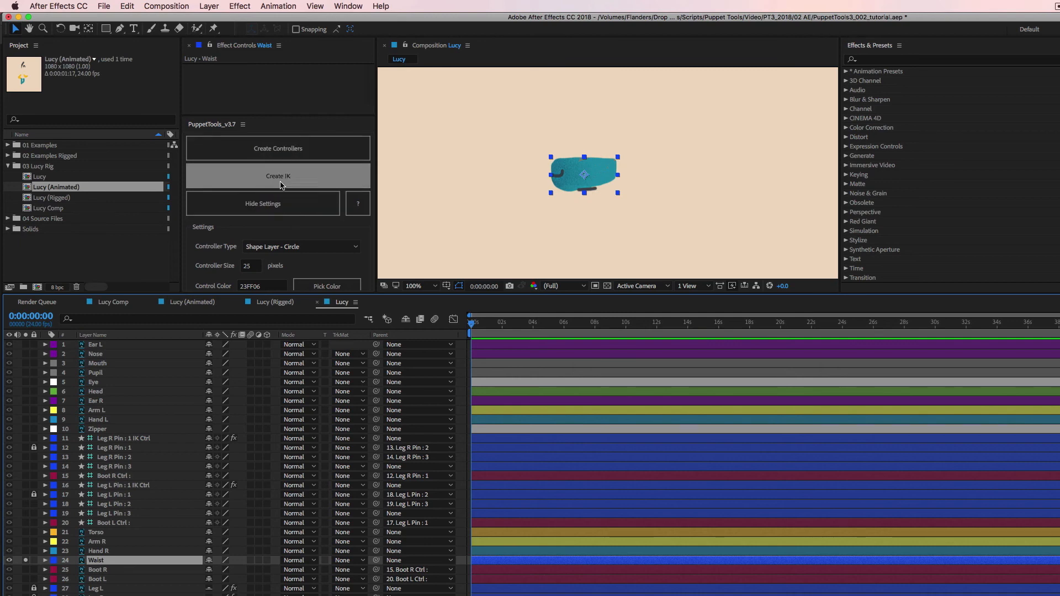
Set the PuppetTools controller type to Shape Layer - Square and the control color to purple 7940FE.
left_click(307, 248)
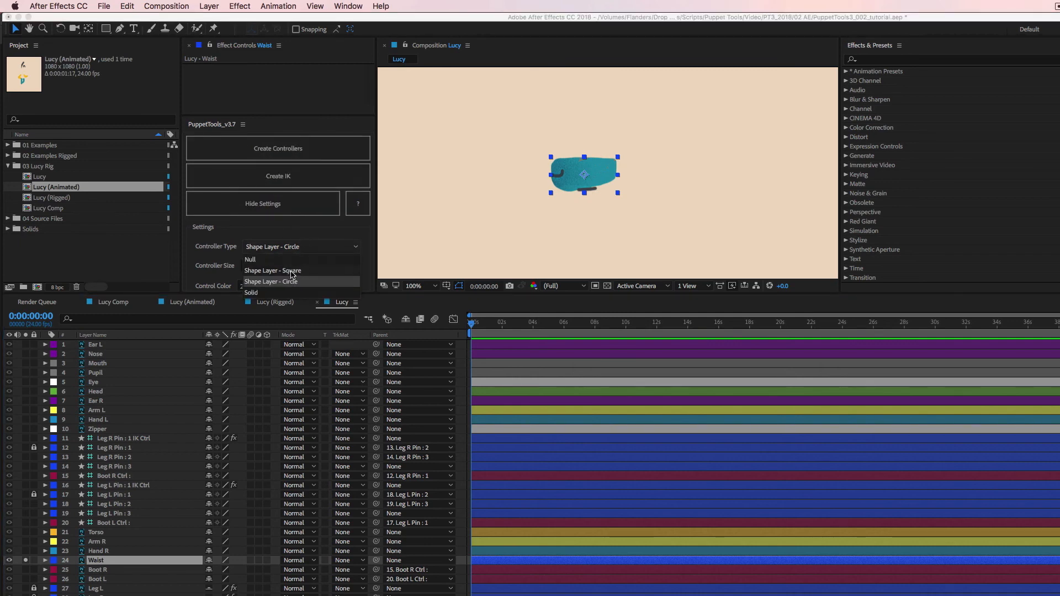
left_click(293, 271)
left_click_drag(285, 293, 287, 328)
left_click(332, 294)
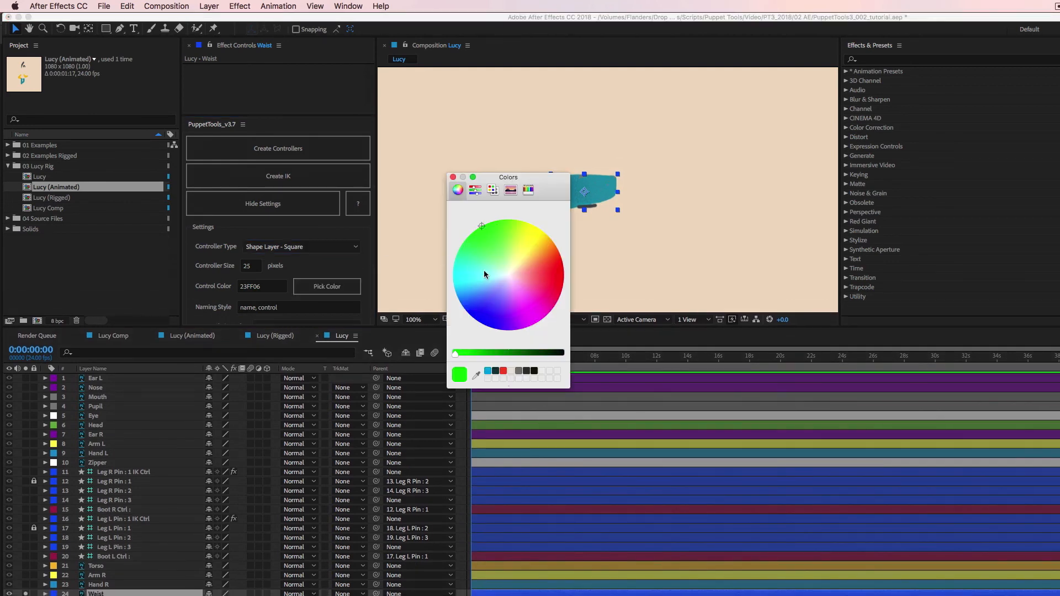
left_click_drag(513, 295, 501, 306)
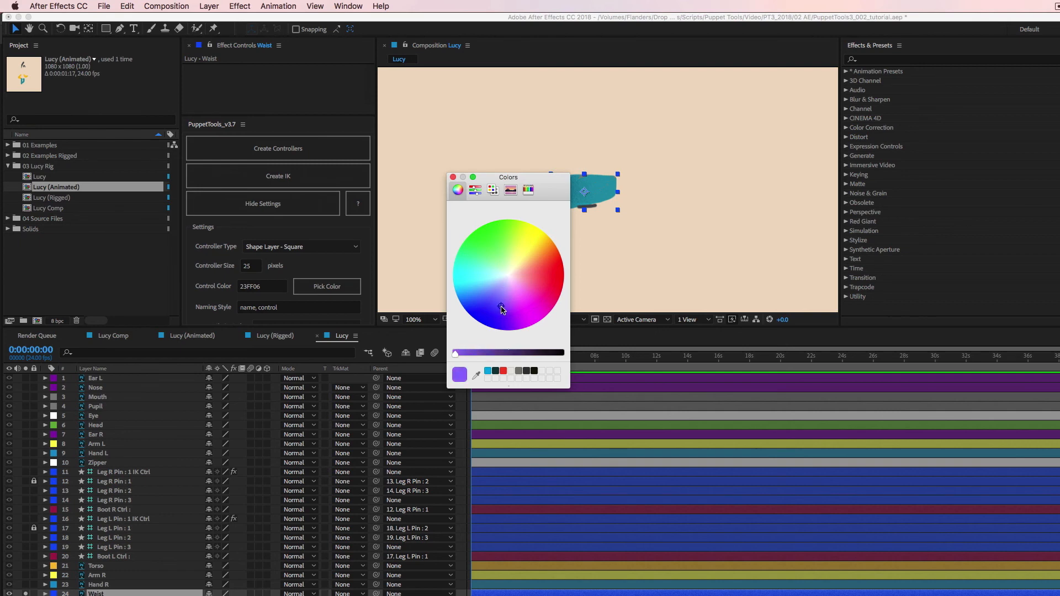
left_click(453, 178)
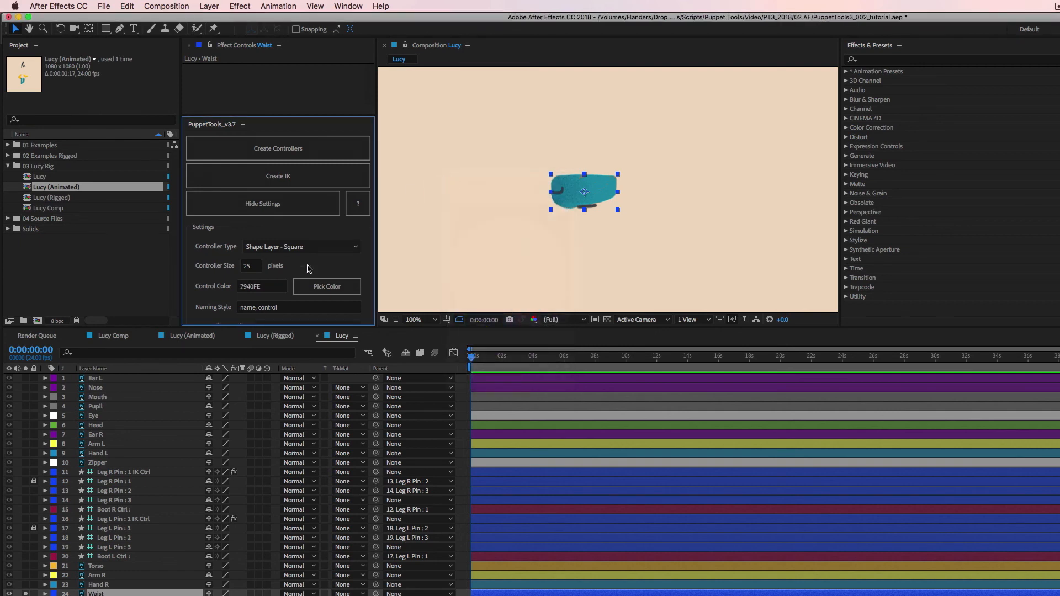
Undo a first controller creation, set the controller size to 100 pixels, and create the controller for the Waist layer.
left_click(283, 150)
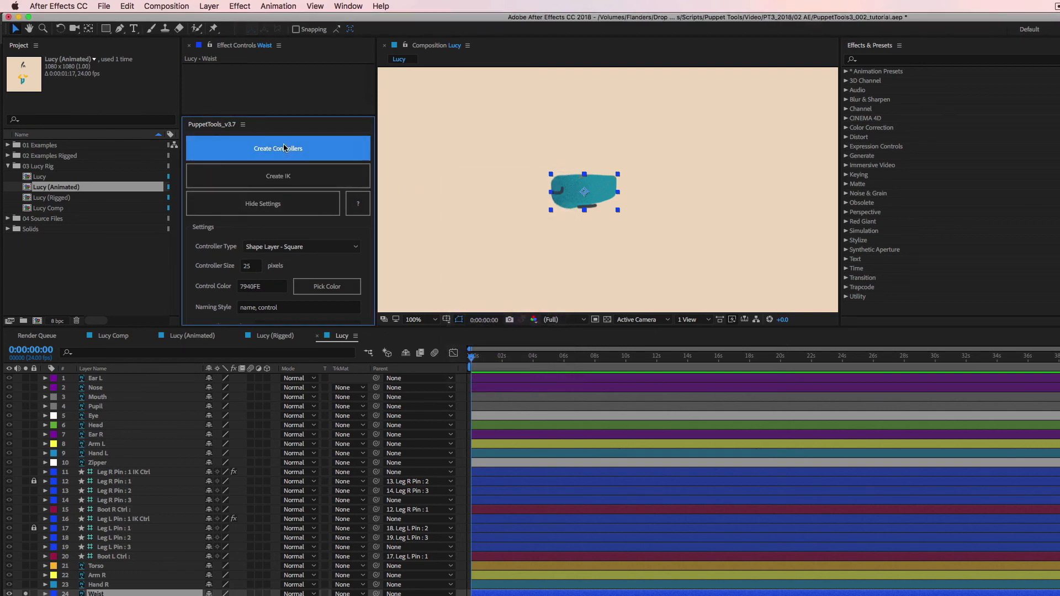
key("cmd+z")
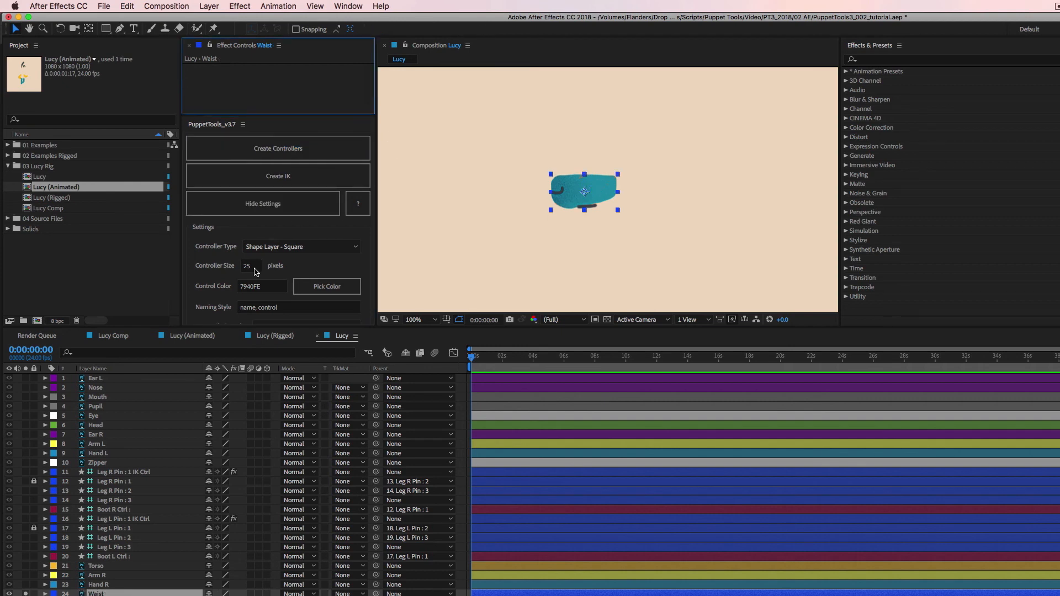
left_click(252, 268)
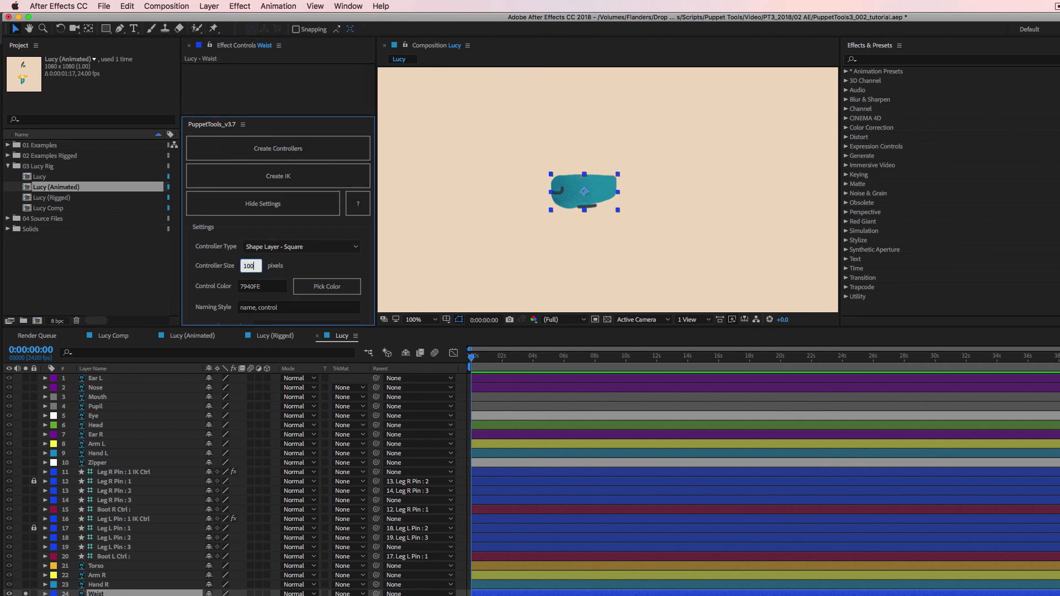
type("100")
left_click(288, 152)
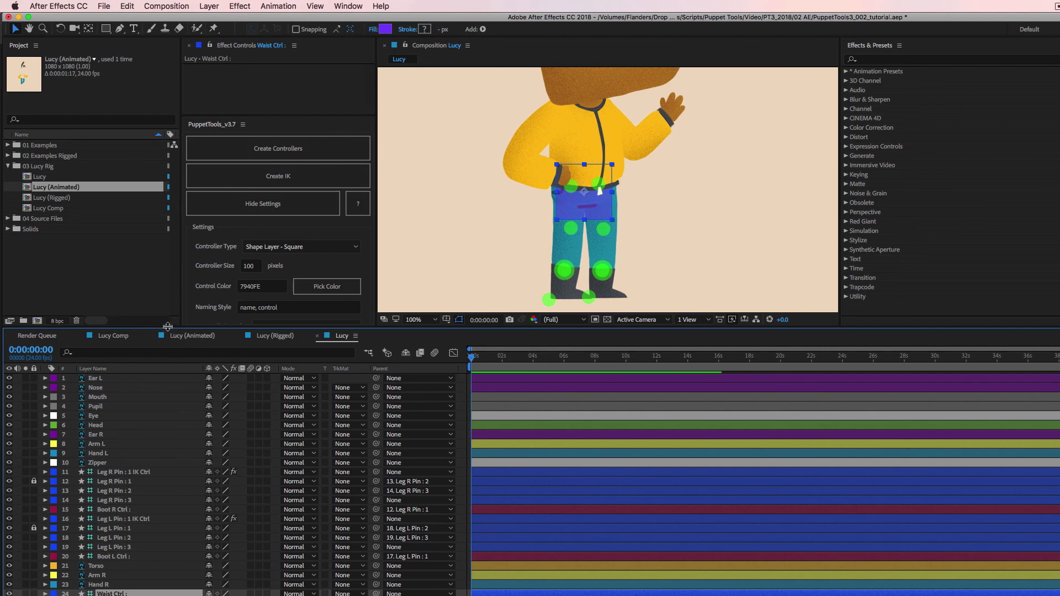
Widen the waist controller's rectangle path to a size of 389 by 100.
left_click_drag(167, 326, 167, 217)
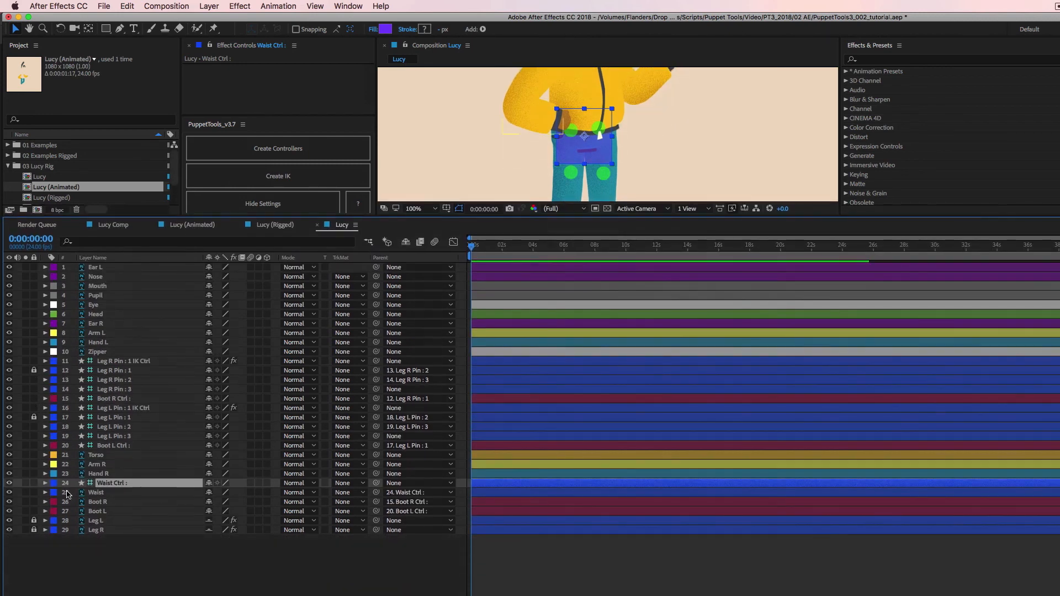
left_click(45, 484)
left_click(55, 493)
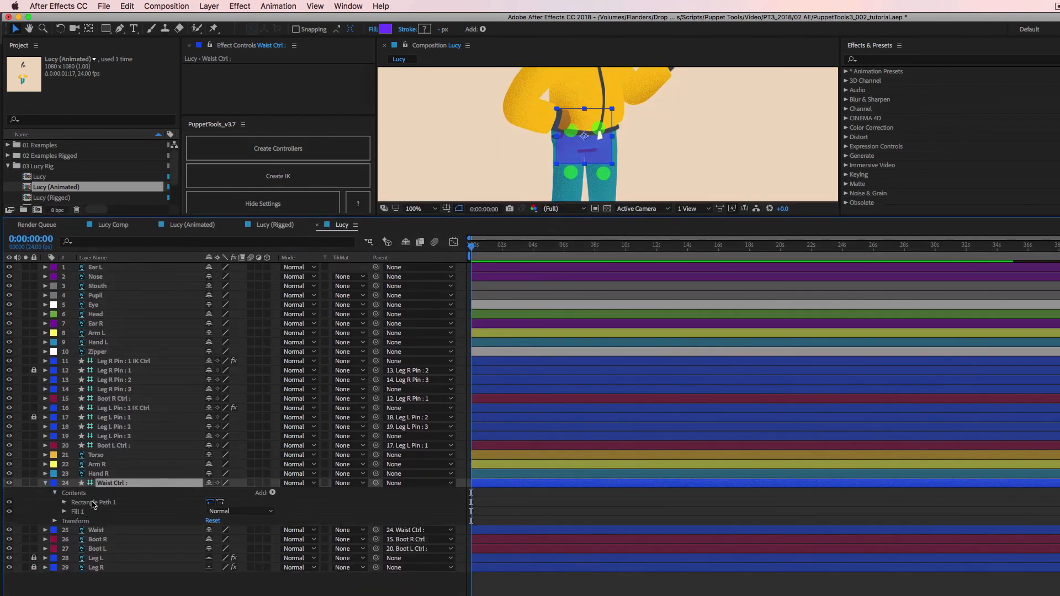
left_click(65, 502)
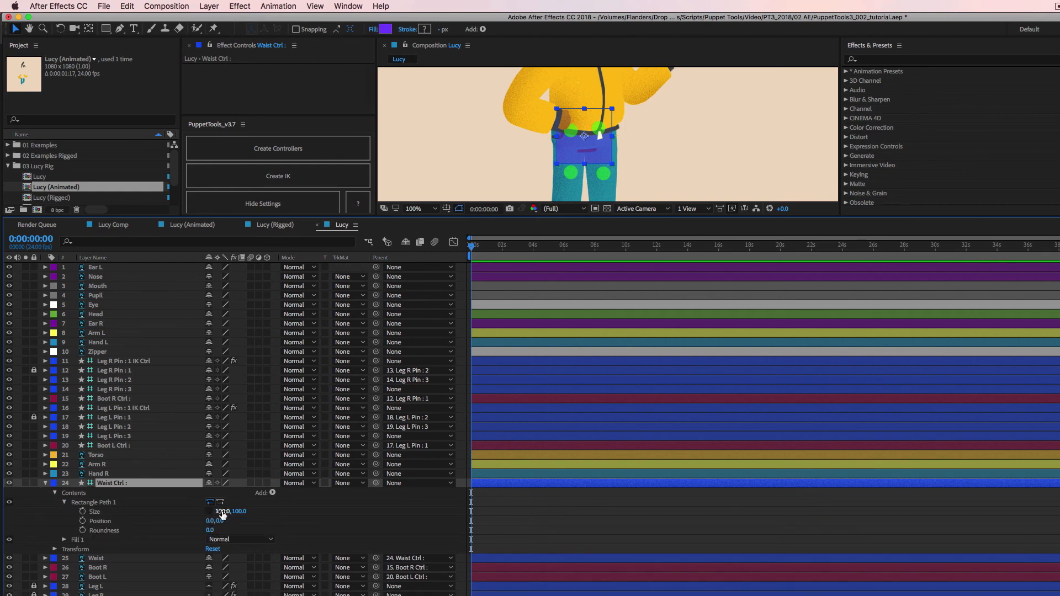
left_click_drag(223, 513, 384, 514)
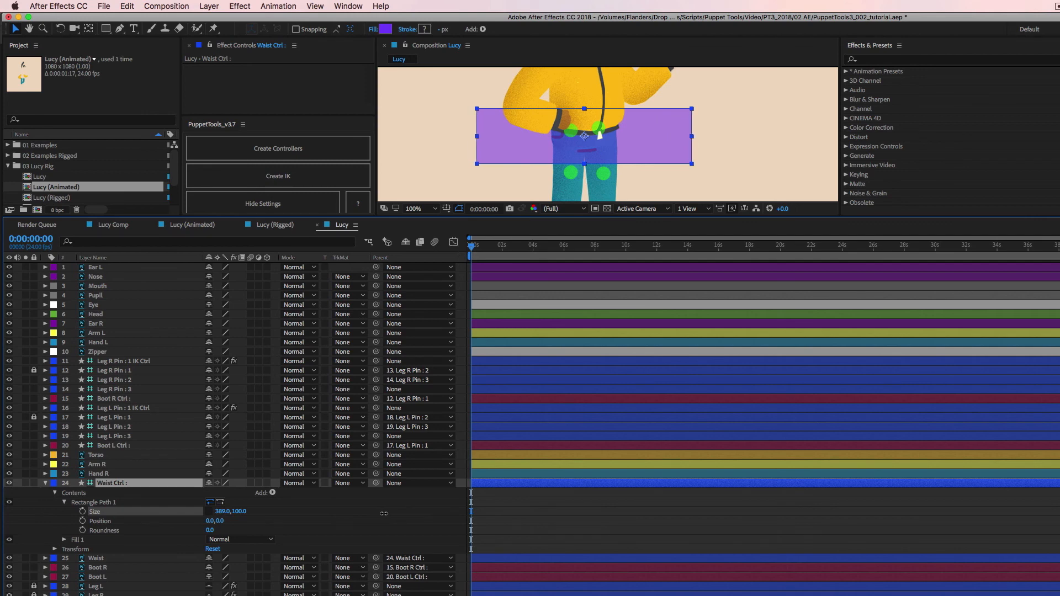
left_click(82, 484)
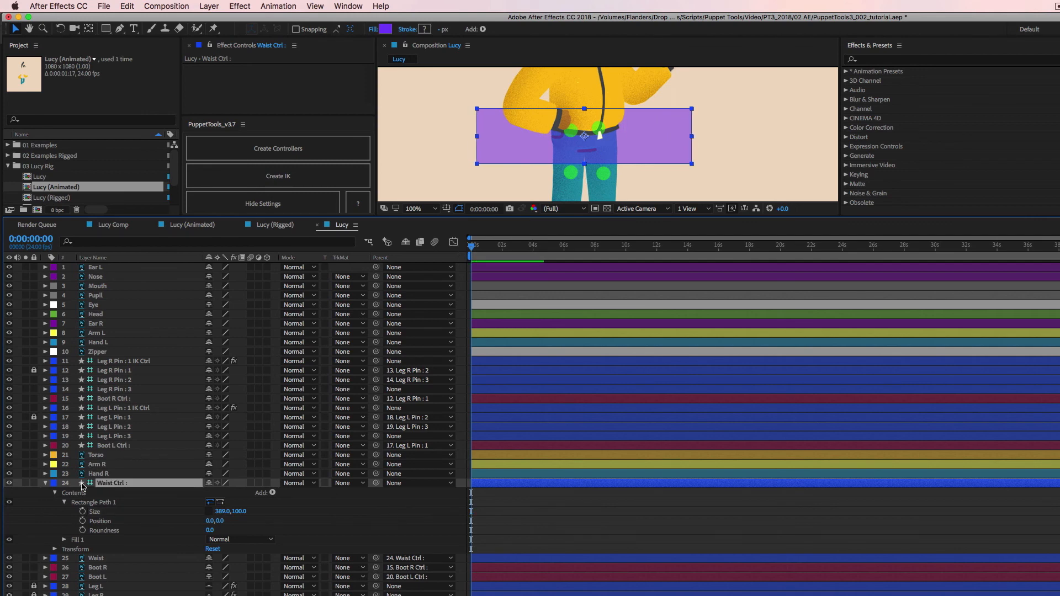
left_click(46, 483)
Try moving the waist controller, undo the movement, and send the Waist Ctrl layer to the bottom of the layer stack.
left_click_drag(422, 219, 424, 377)
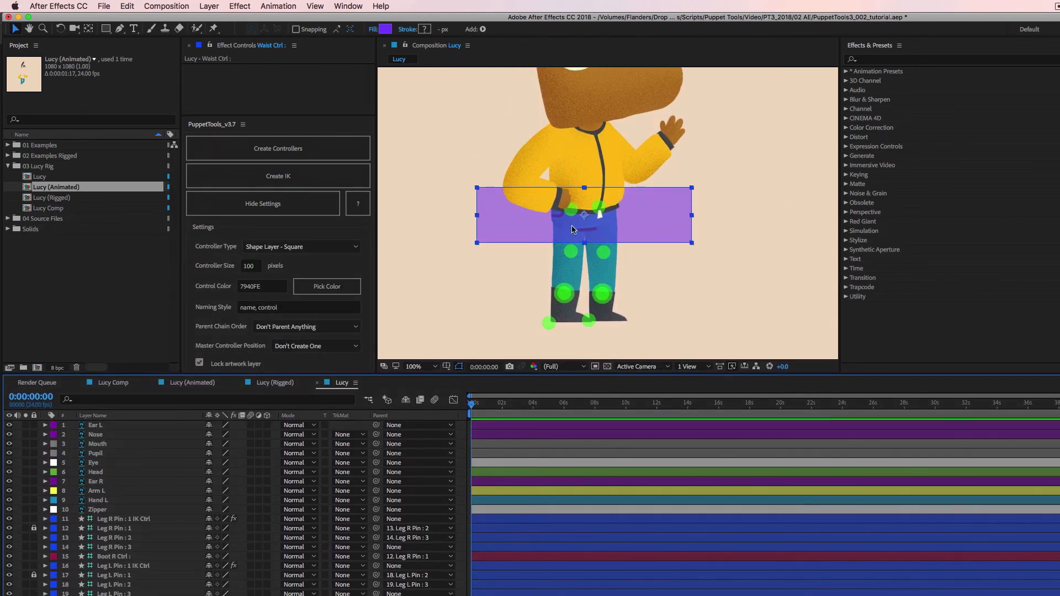
mouse_move(656, 219)
left_mouse_down()
mouse_move(663, 225)
mouse_move(653, 223)
left_mouse_up()
key("super+z")
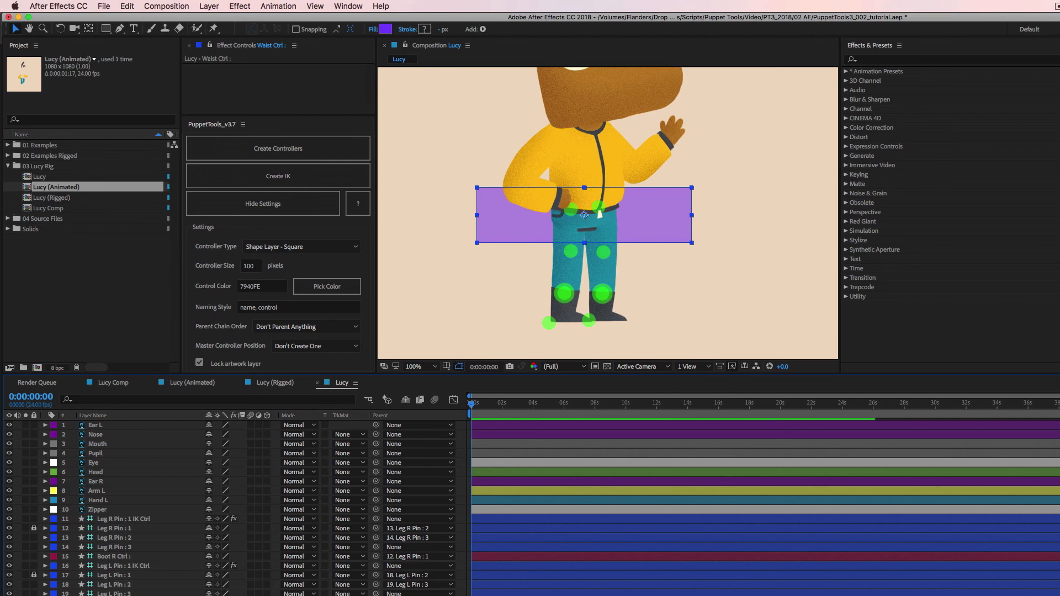
Try moving the waist controller and the right leg's hip controller, and undo the movements.
mouse_move(597, 216)
left_mouse_down()
mouse_move(814, 226)
mouse_move(779, 247)
mouse_move(590, 215)
left_mouse_up()
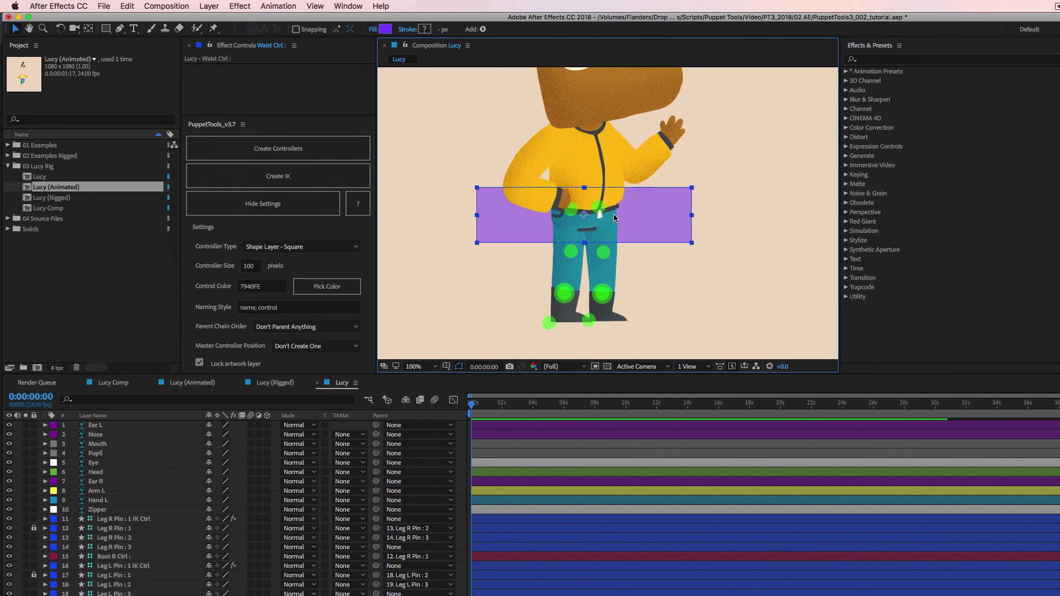
left_click(739, 167)
mouse_move(597, 206)
left_mouse_down()
mouse_move(637, 206)
mouse_move(607, 207)
left_mouse_up()
key("super+z")
Try shifting the left leg's hip controller sideways, and return it to its original position.
left_click(569, 206)
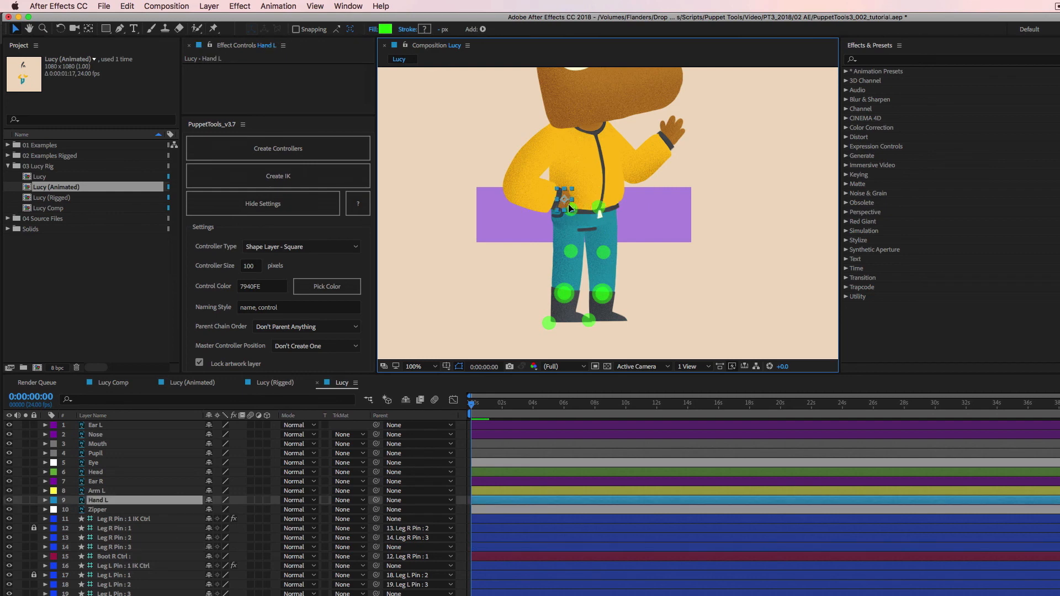
left_click(574, 212)
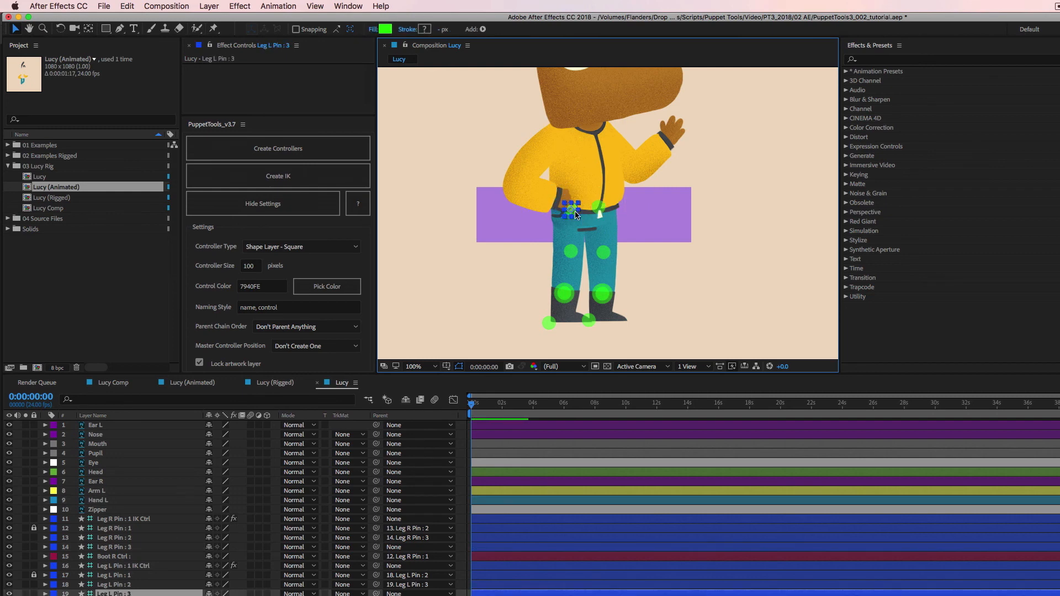
left_click_drag(575, 207, 607, 201)
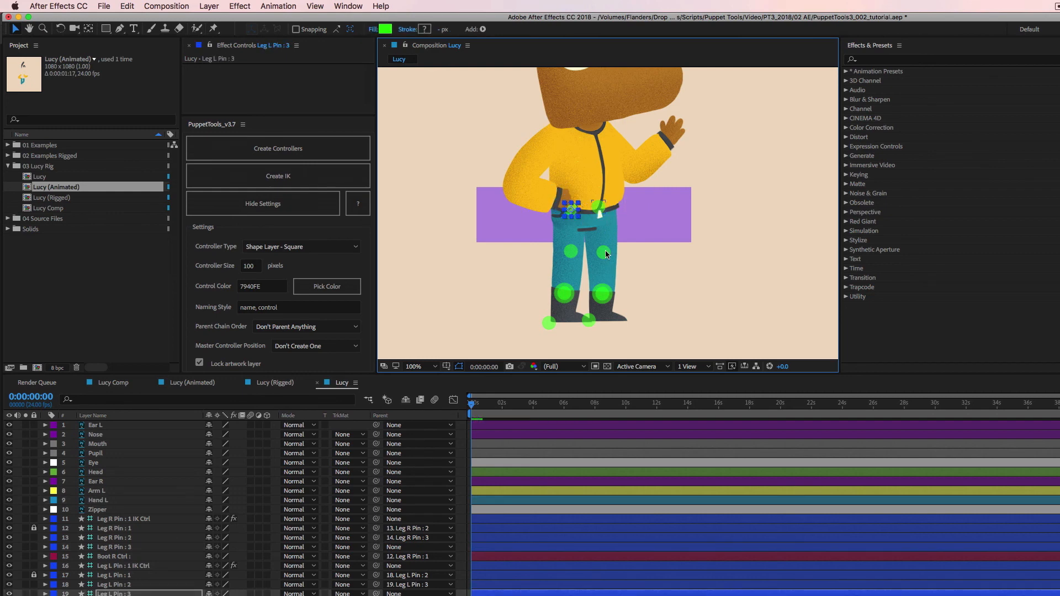
key("shift+Right")
key("shift+Right")
key("shift+Left")
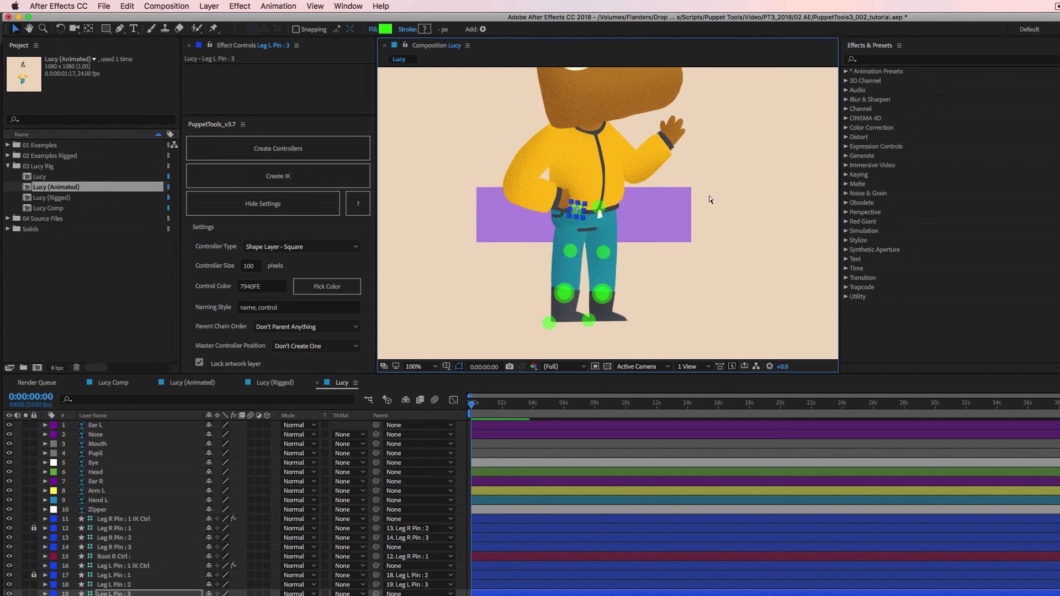
key("shift+Left")
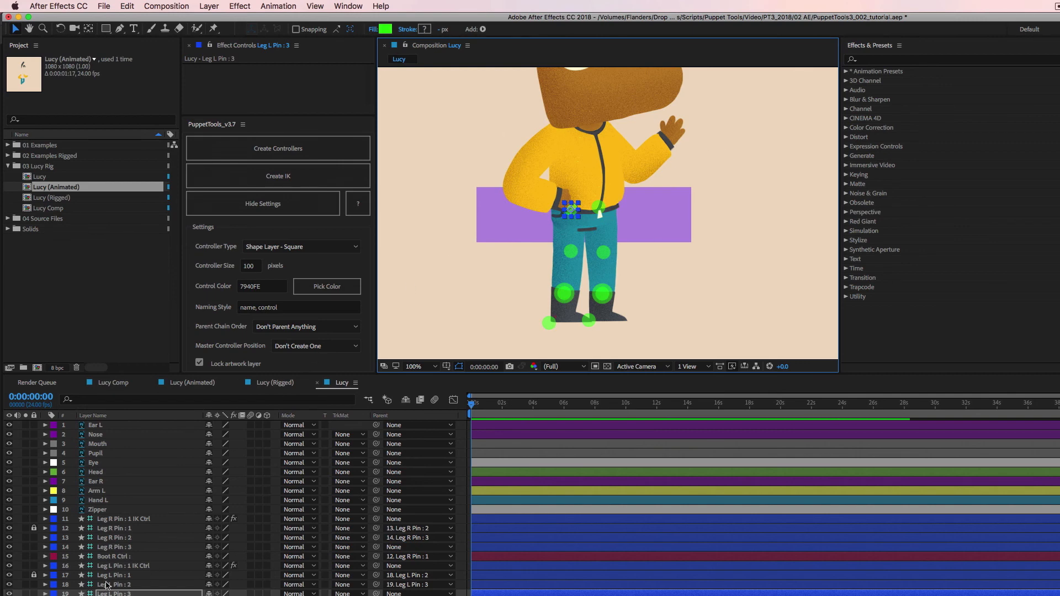
Parent both hip controllers, Leg R Pin : 3 and Leg L Pin : 3, to the Waist Ctrl layer.
left_click(601, 207)
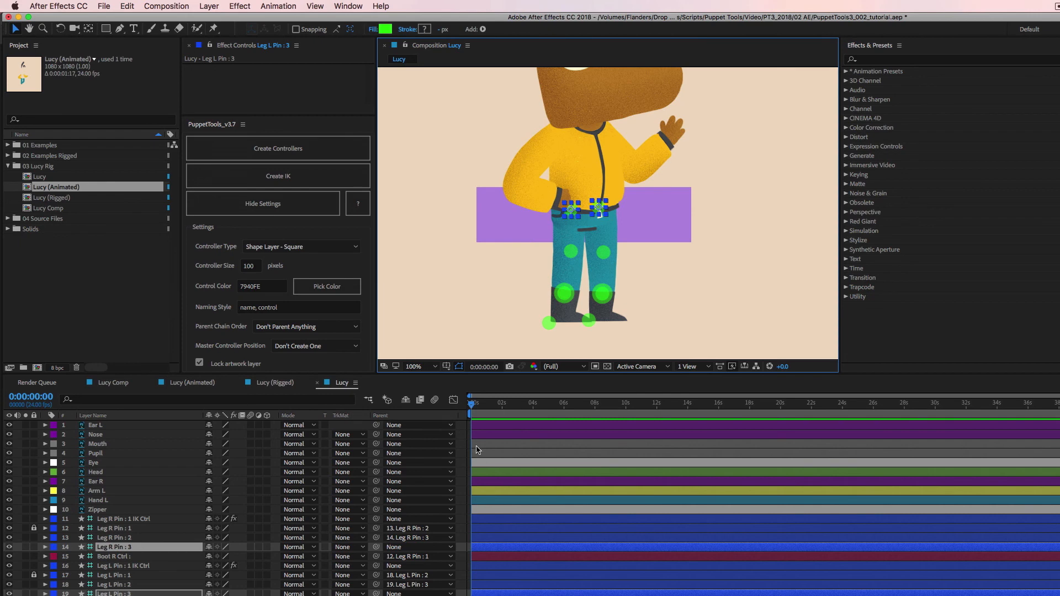
key("grave")
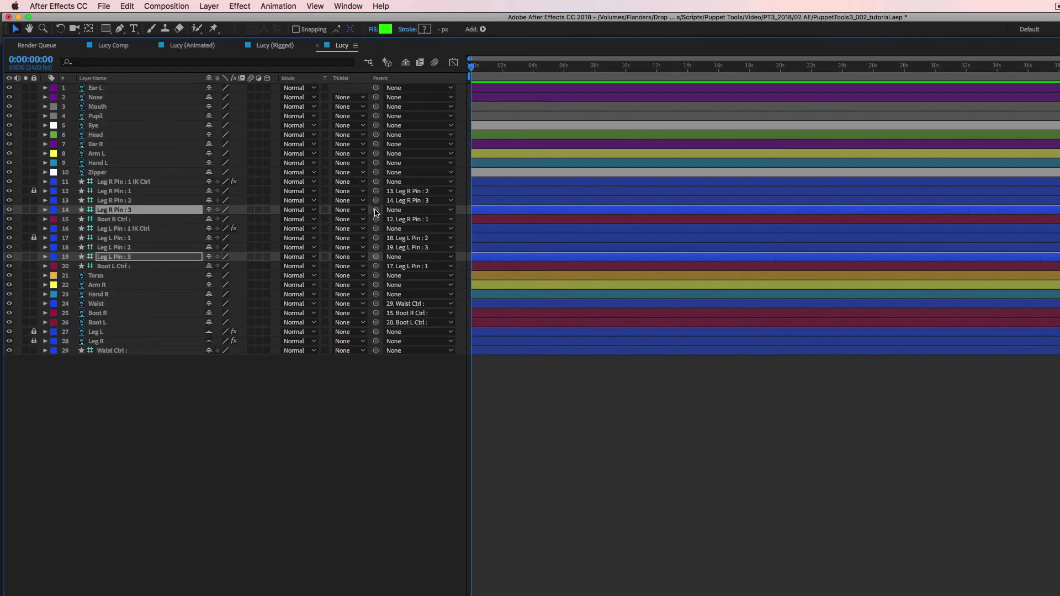
left_click_drag(377, 212, 118, 355)
key("grave")
Test the parented hips by moving the waist controller, and view the whole character.
left_click(665, 218)
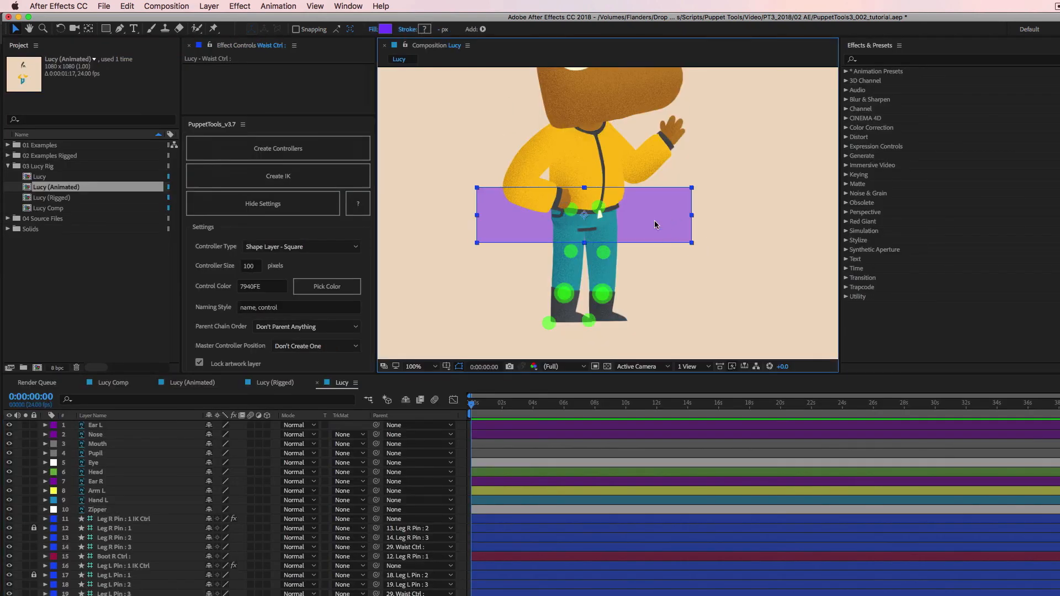
mouse_move(658, 218)
left_mouse_down()
mouse_move(689, 224)
mouse_move(681, 212)
mouse_move(556, 226)
mouse_move(671, 230)
mouse_move(645, 207)
mouse_move(649, 240)
mouse_move(643, 204)
left_mouse_up()
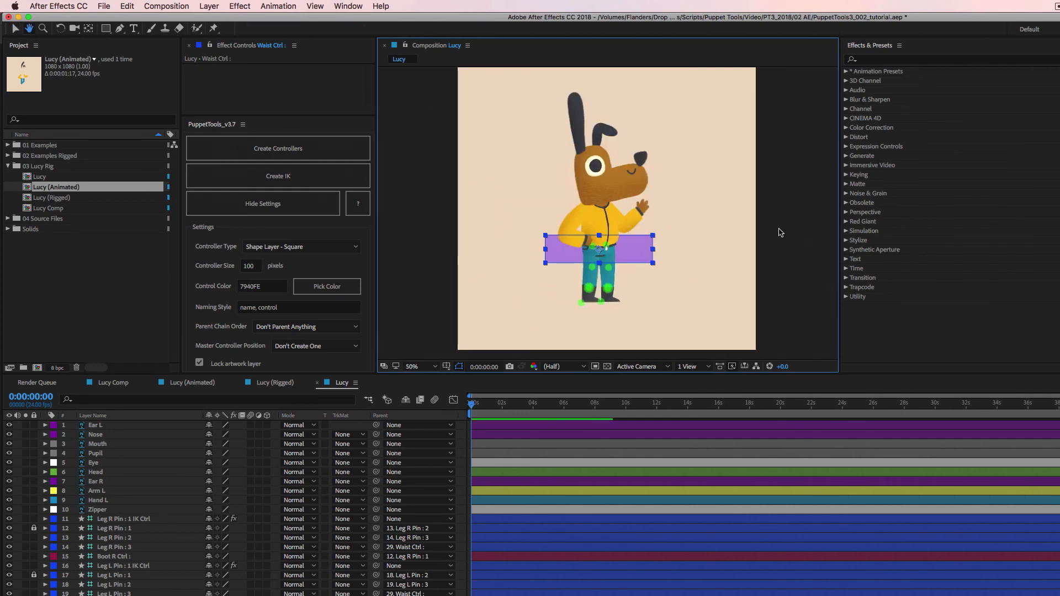
key("v")
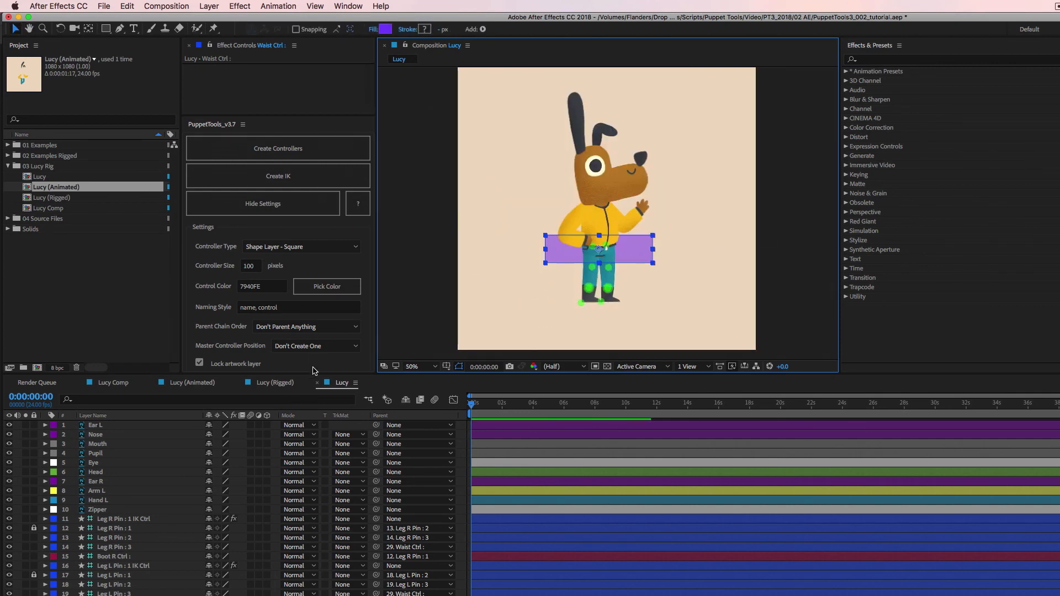
Test the waist controller in the finished Lucy (Rigged) composition, and view the Lucy (Animated) composition.
left_click(284, 387)
left_click(651, 231)
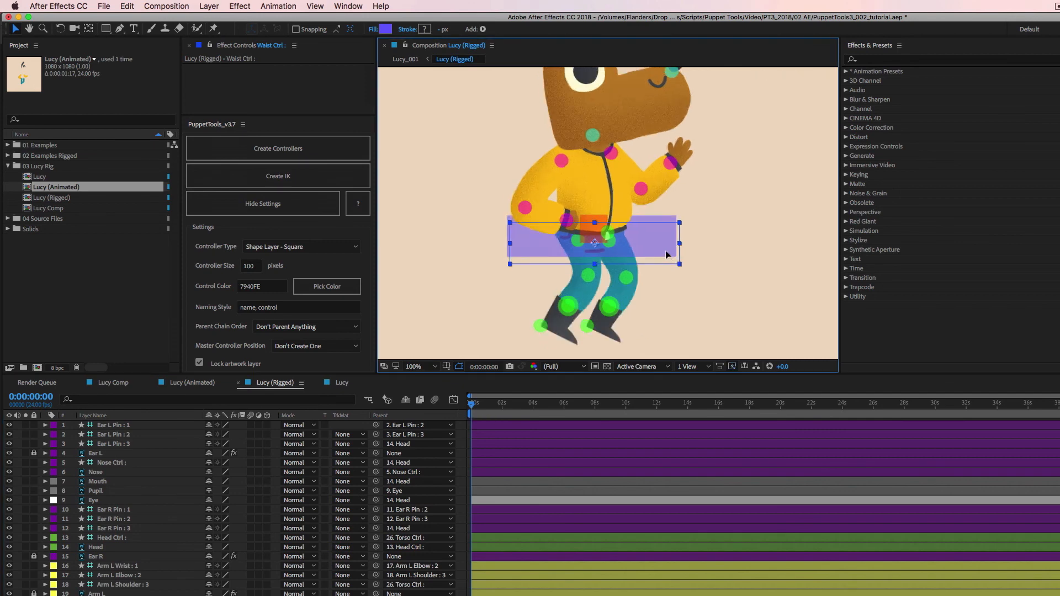
left_click_drag(666, 234, 685, 231)
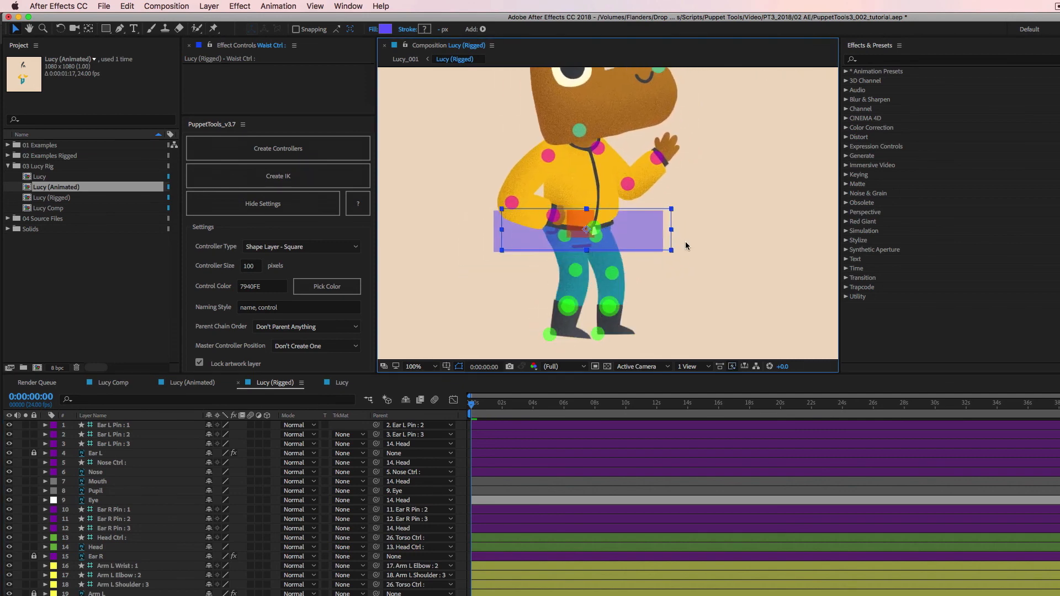
key("comma")
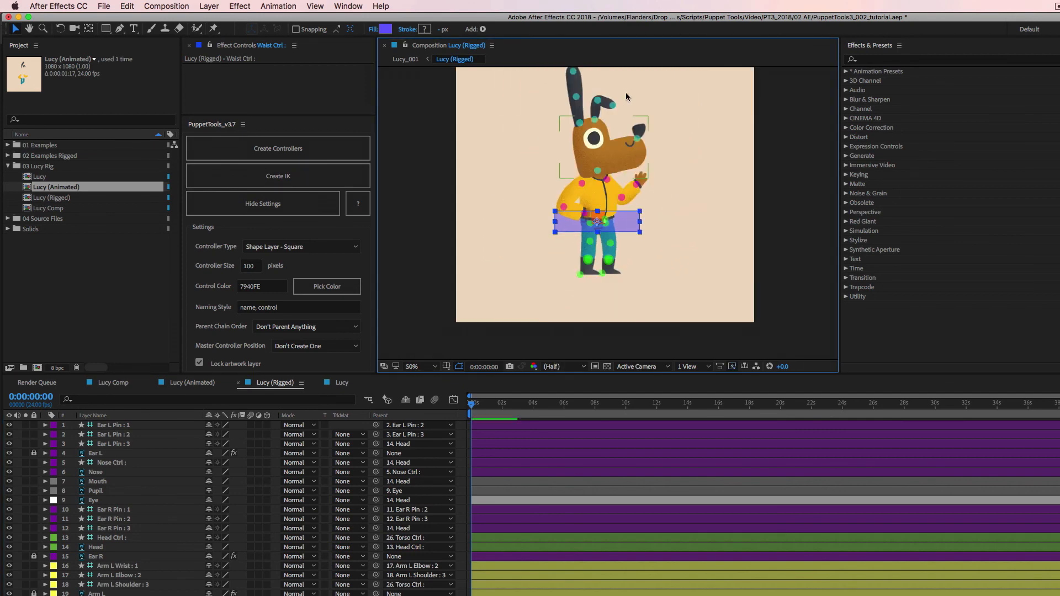
left_click_drag(703, 175, 698, 213)
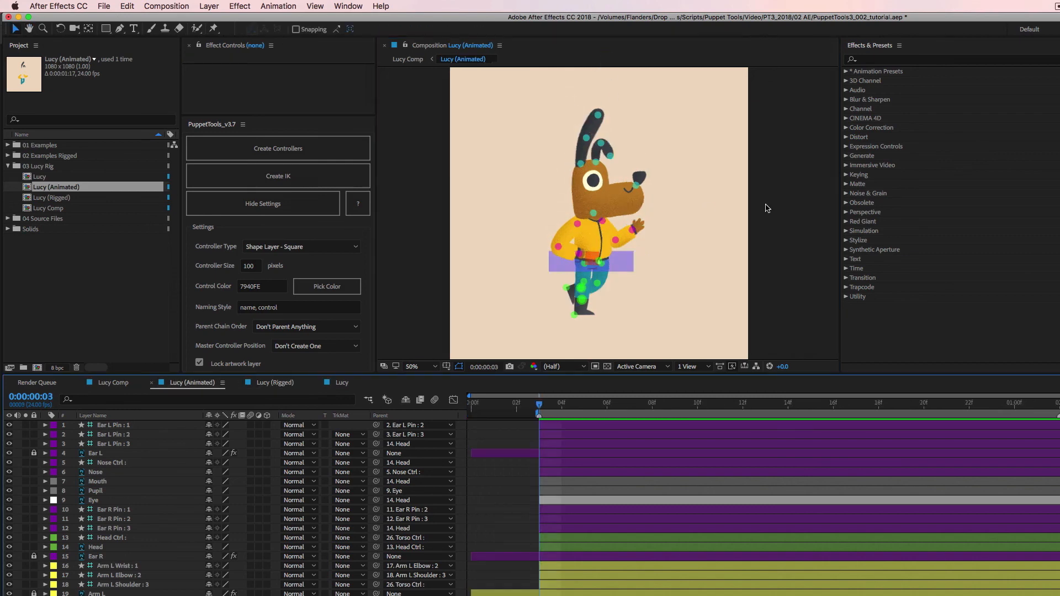
left_click(800, 211)
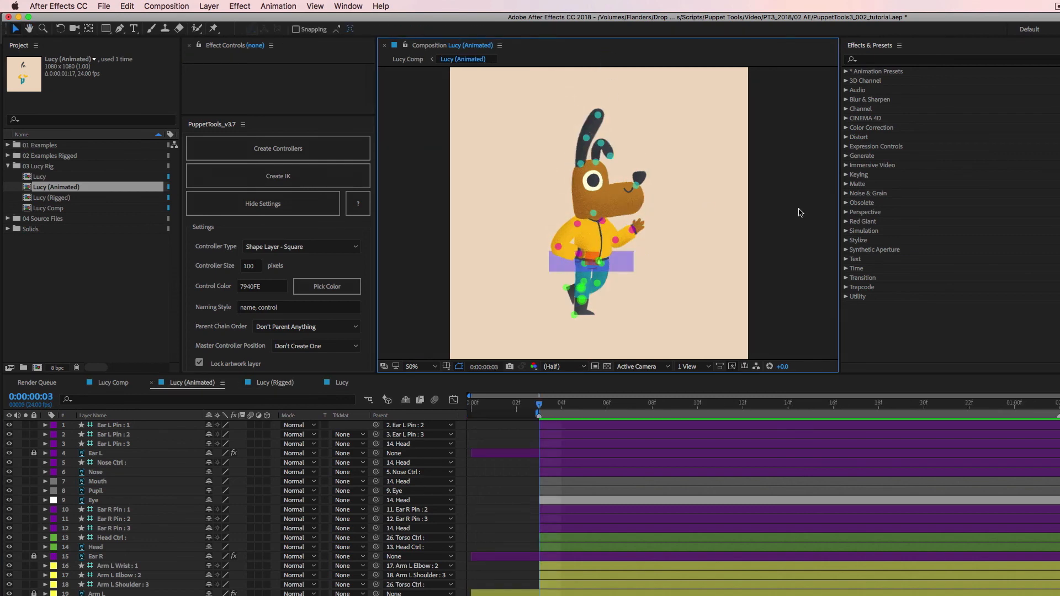
Preview the walk animation in Lucy (Animated), and examine the torso and waist controllers in the Lucy (Rigged) composition.
key("space")
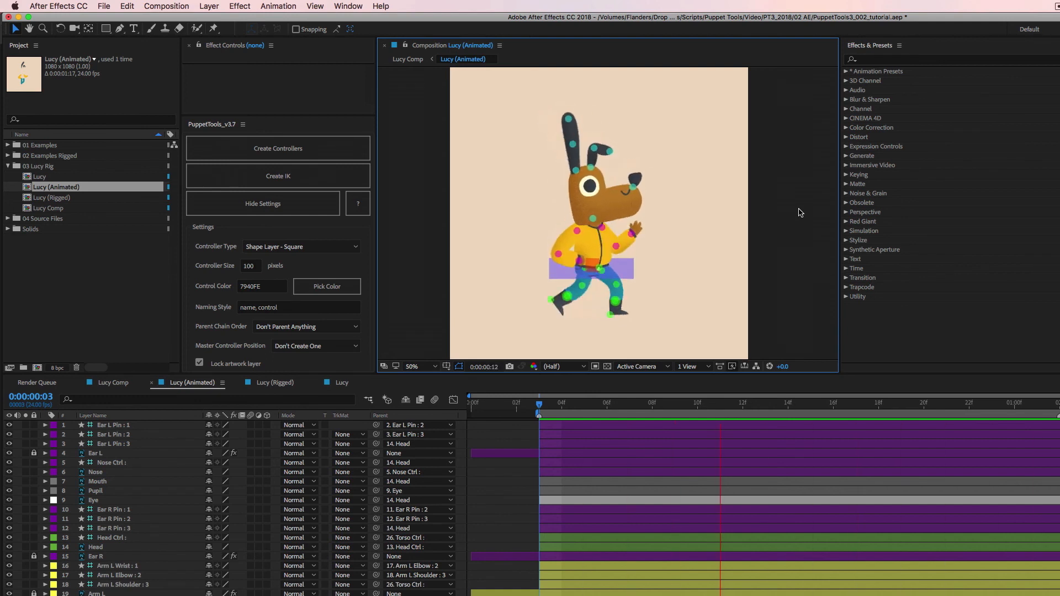
key("space")
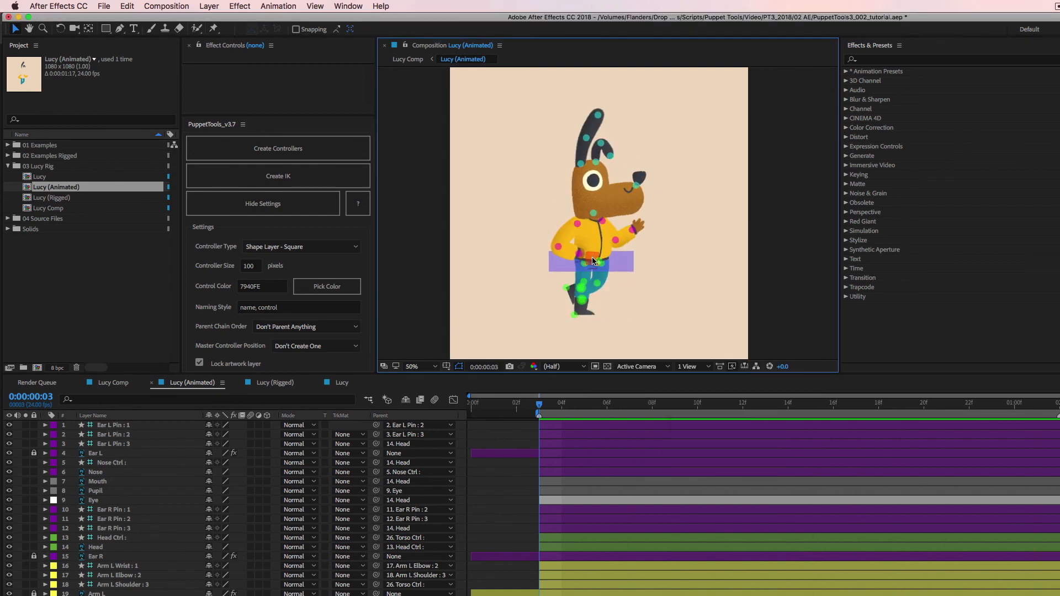
left_click(285, 388)
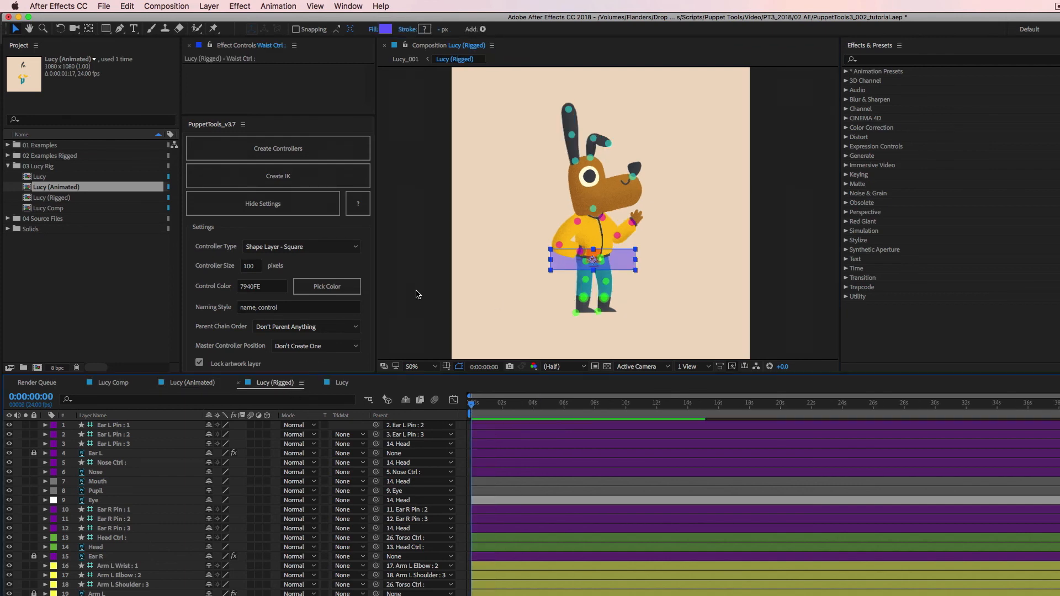
left_click(821, 196)
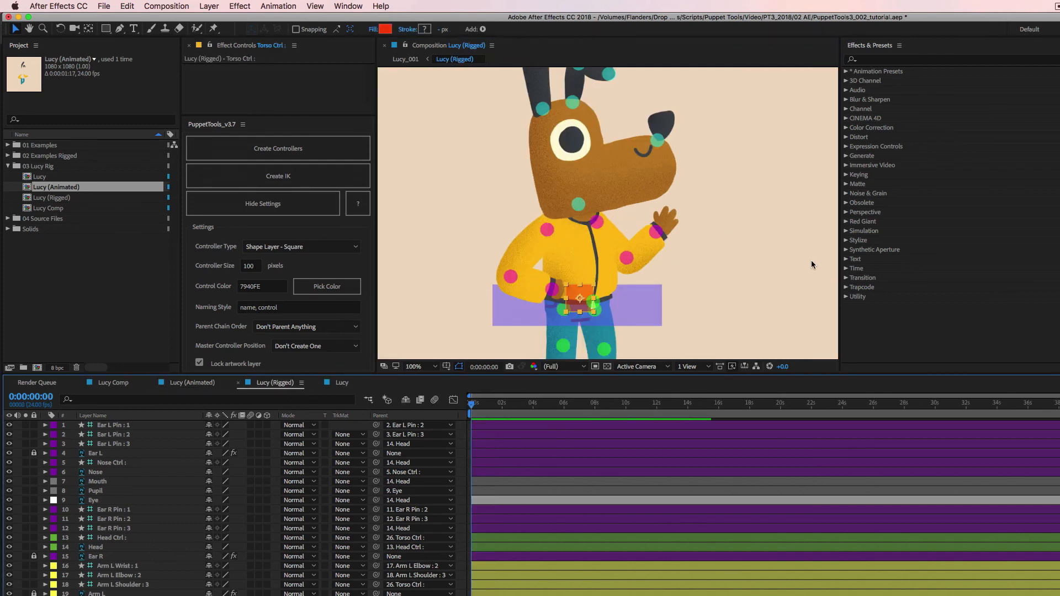
left_click(811, 260)
key("comma")
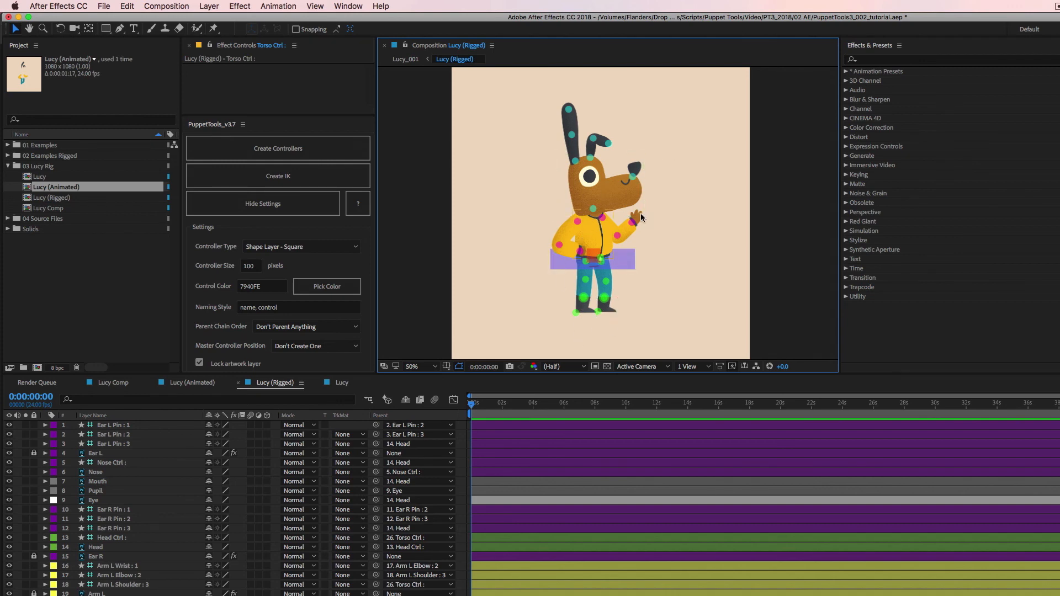
left_click_drag(787, 267, 777, 261)
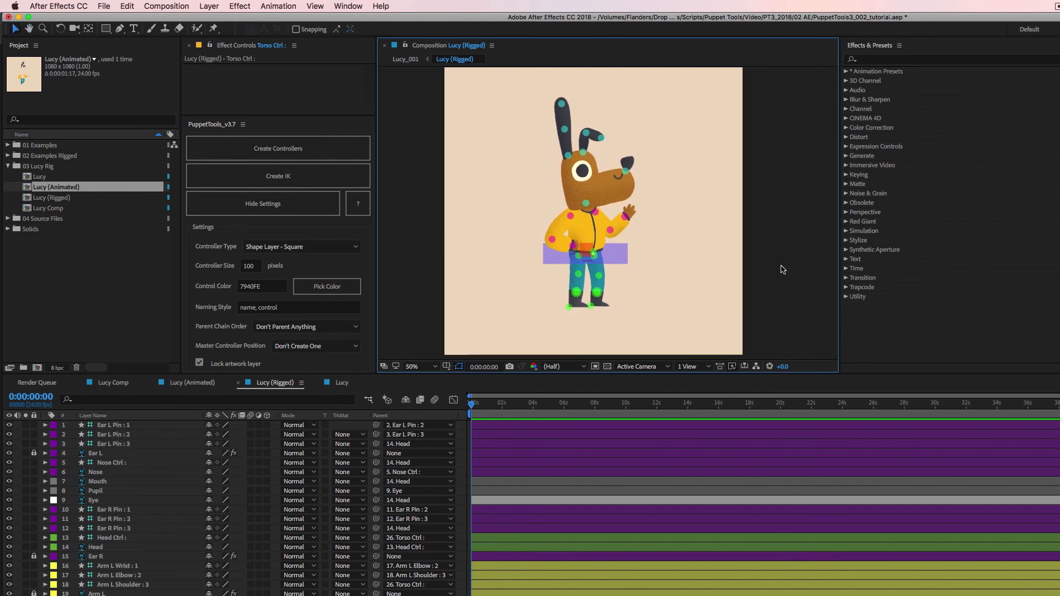
left_click(196, 383)
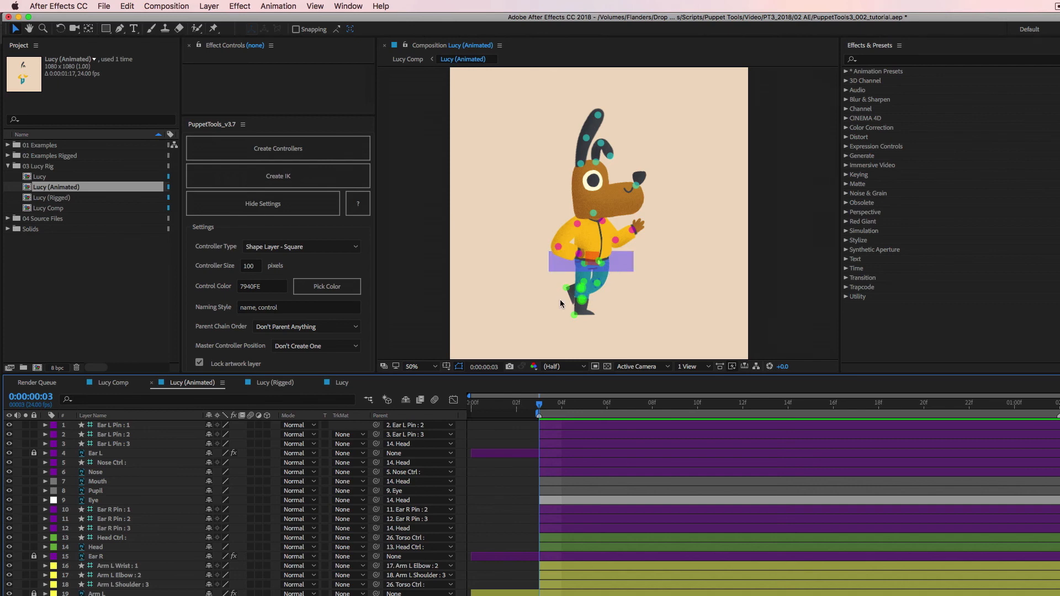
In the Lucy composition, move the Torso layer's anchor point to the bottom centre of the jacket, and solo the layer.
left_click(345, 384)
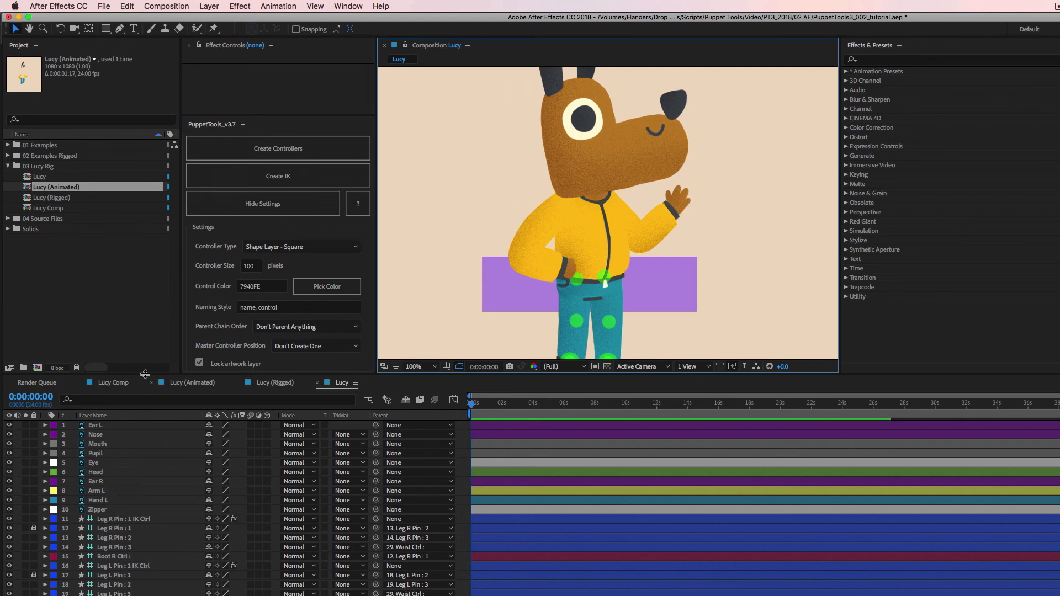
left_click_drag(145, 375, 149, 265)
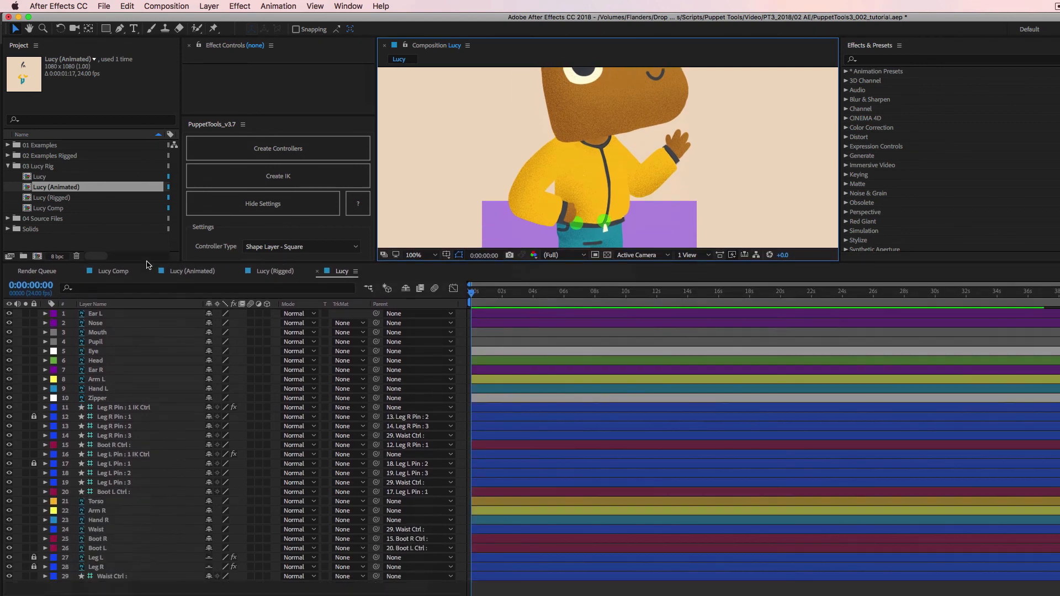
left_click(110, 499)
key("h")
left_click_drag(770, 168, 787, 128)
key("v")
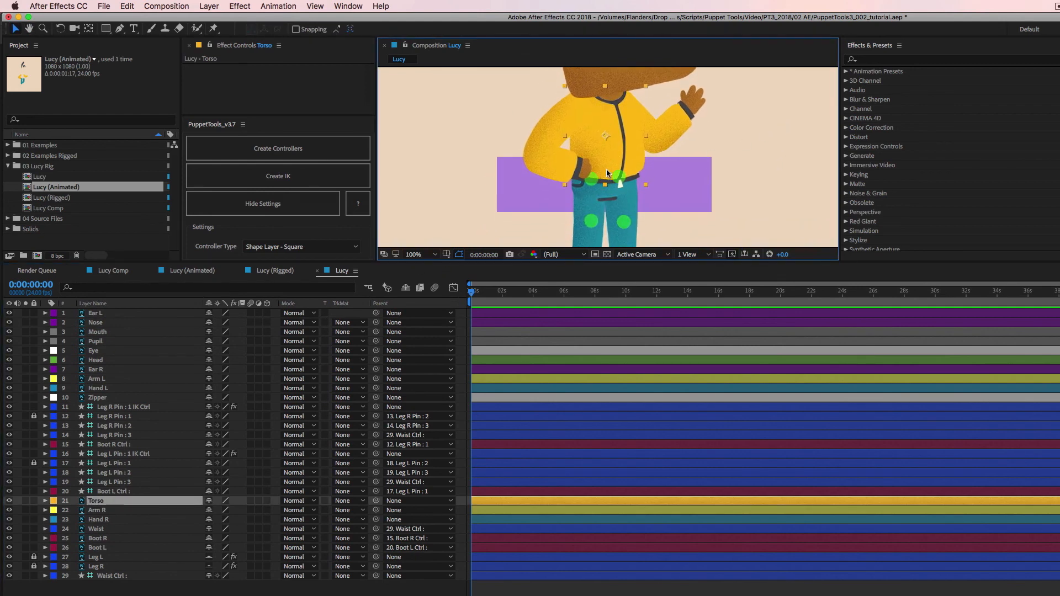
left_click(89, 29)
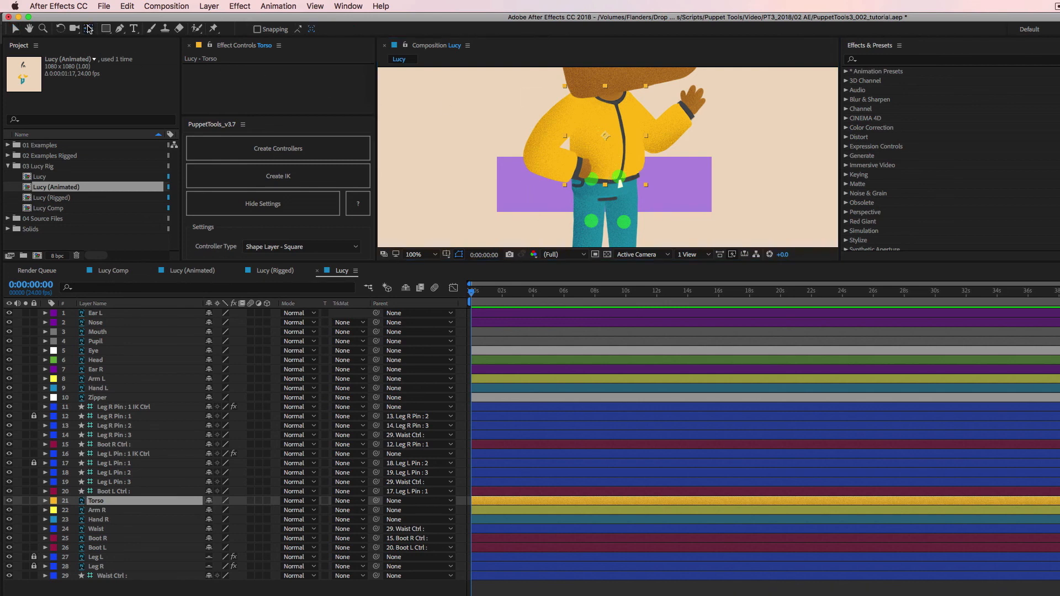
left_click_drag(605, 137, 602, 181)
left_click(25, 501)
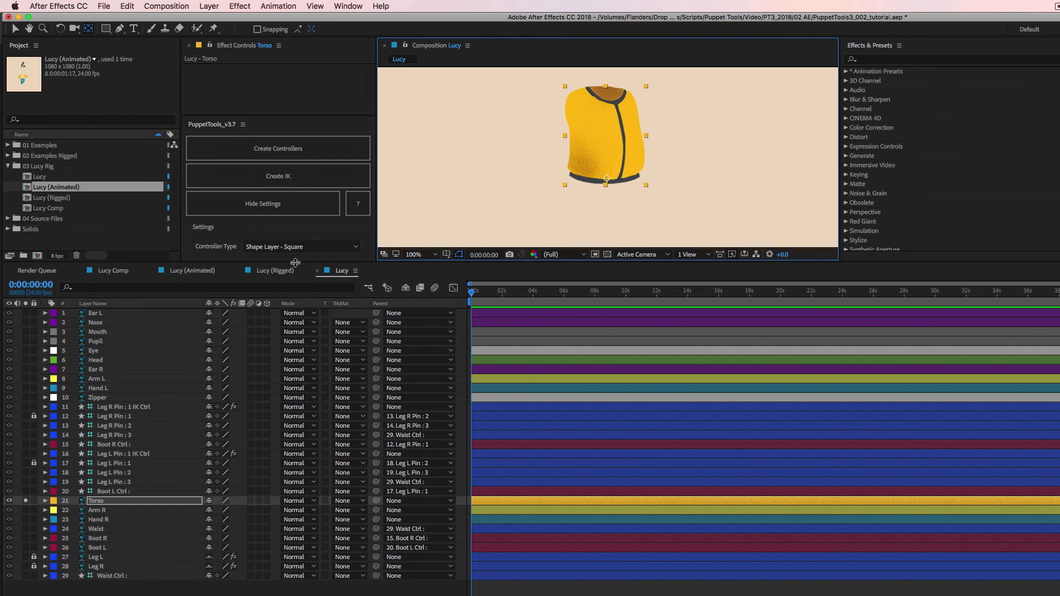
Create a square controller for the Torso layer, with an orange control color (FC811C) and a size of 50 pixels.
left_click_drag(295, 263, 295, 384)
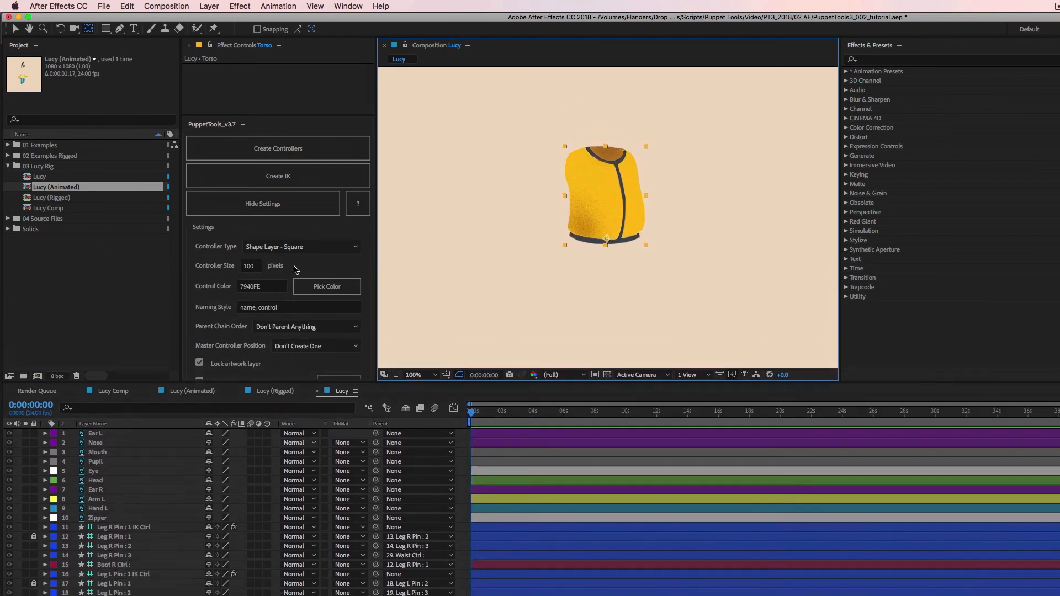
left_click(324, 292)
left_click(548, 251)
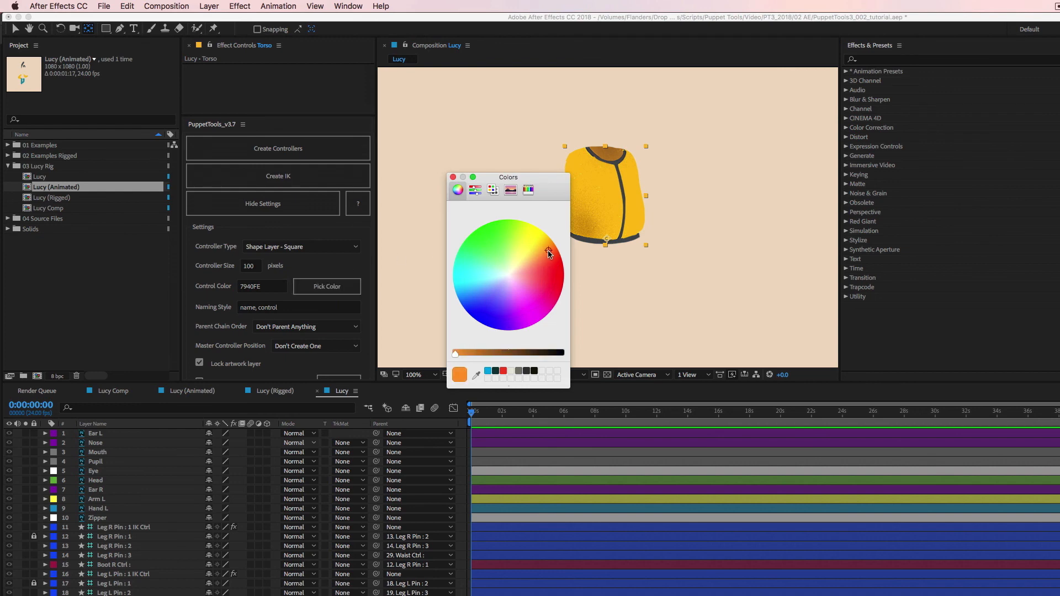
left_click_drag(548, 251, 550, 253)
left_click(453, 177)
left_click(255, 267)
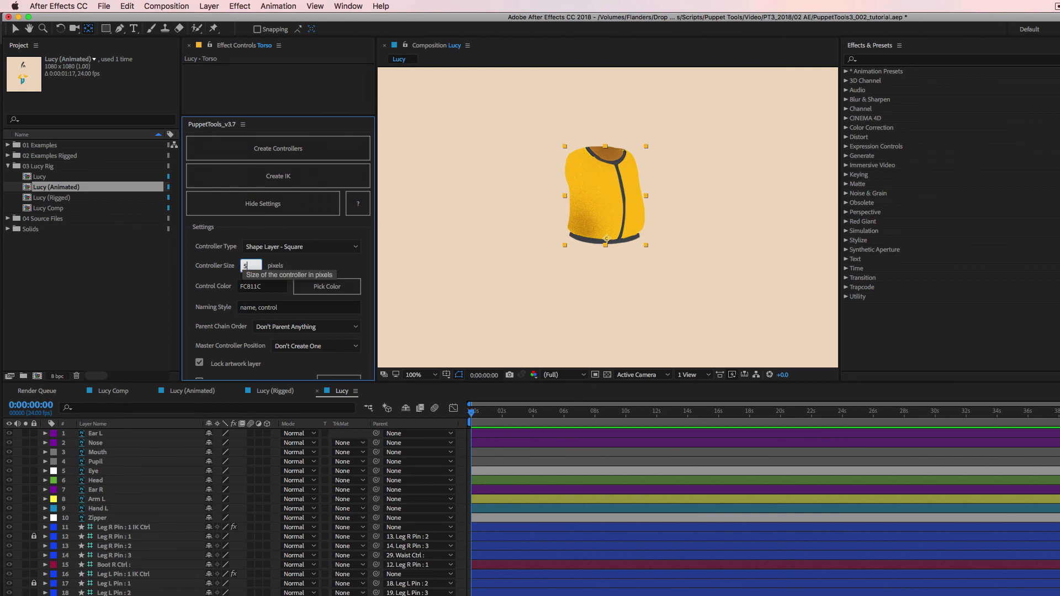
left_click(365, 268)
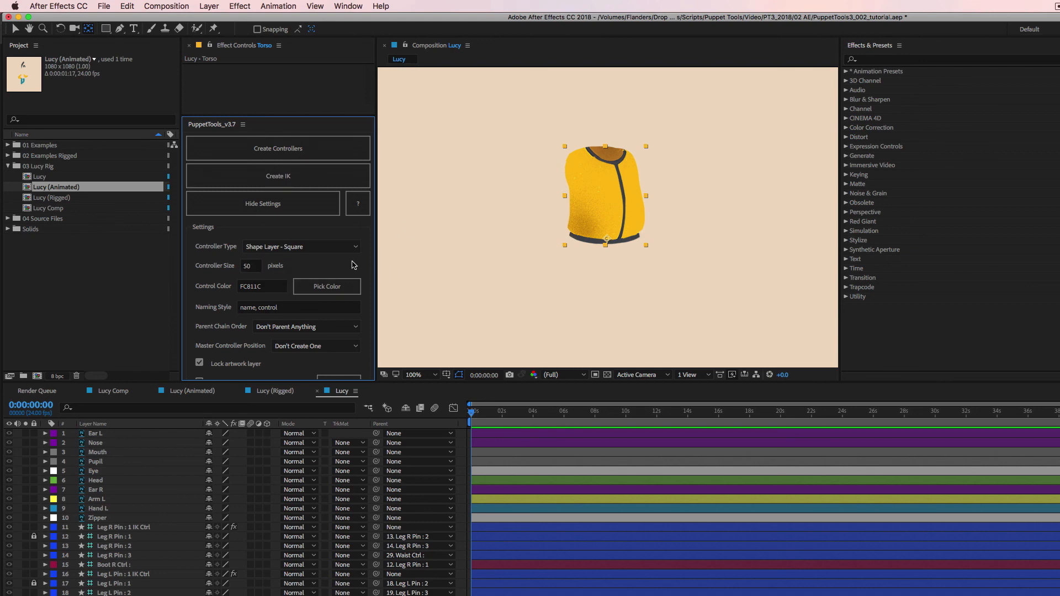
left_click(293, 156)
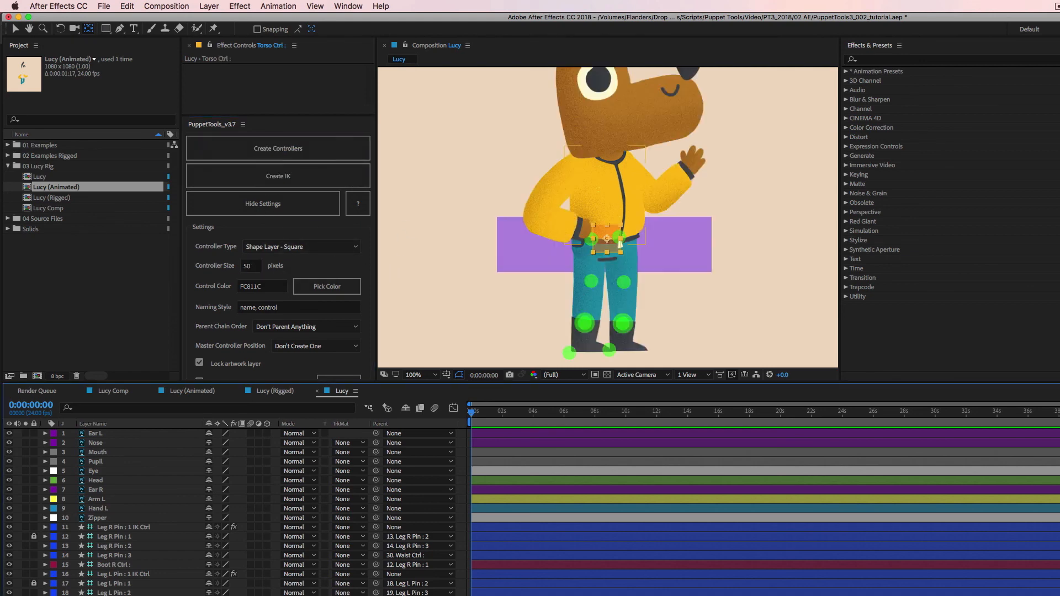
Test the waist controller on the whole character by moving it slightly, and undo the move.
key("comma")
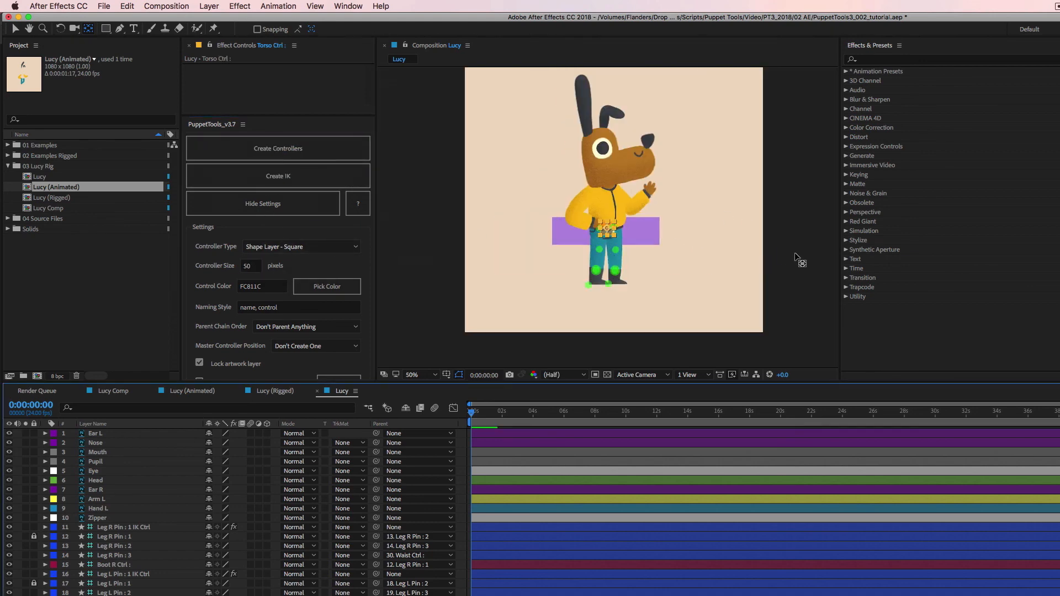
left_click(812, 254)
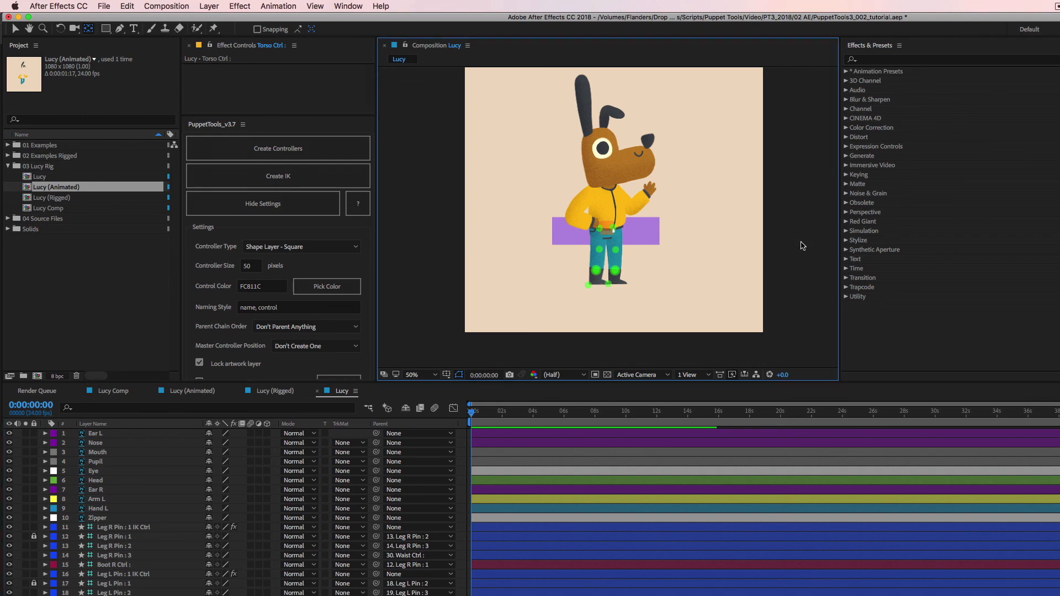
key("period")
key("comma")
left_click_drag(799, 211, 788, 218)
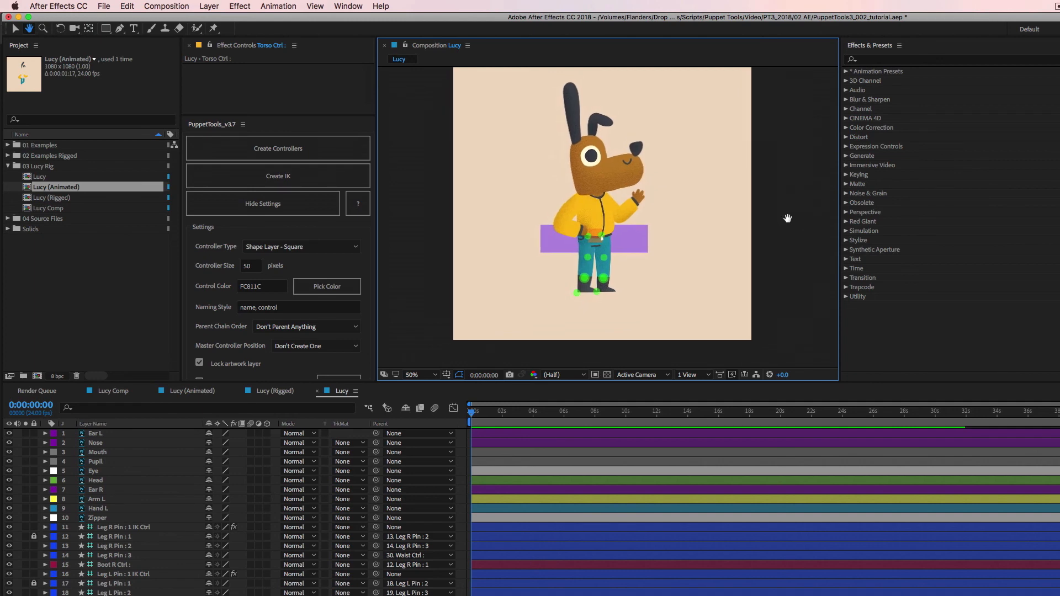
key("v")
mouse_move(633, 239)
left_mouse_down()
mouse_move(625, 245)
mouse_move(635, 243)
left_mouse_up()
key("super+z")
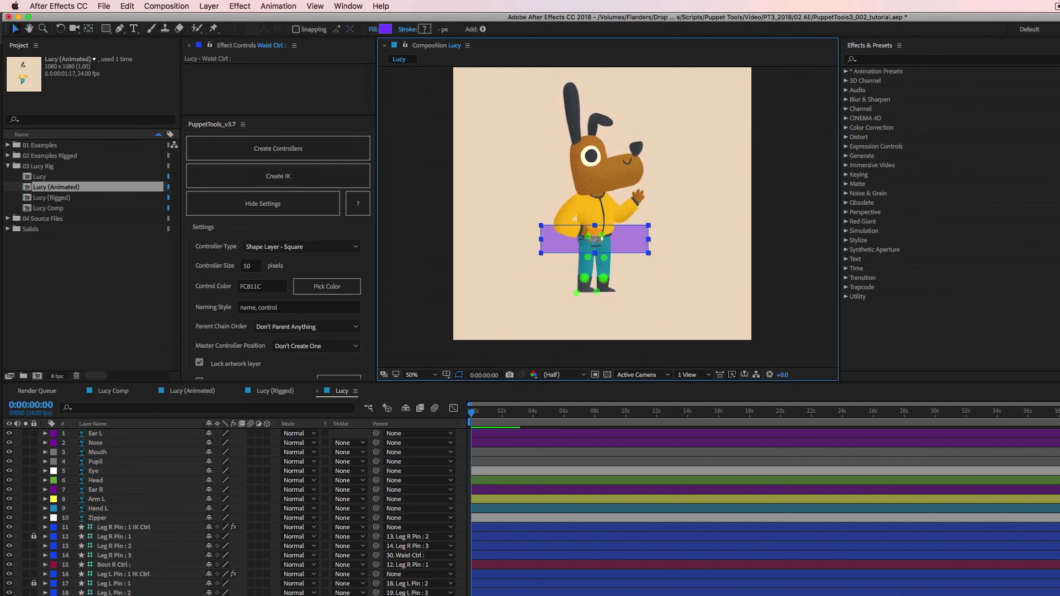
Parent the Torso Ctrl layer to Waist Ctrl, and test the link by moving the waist controller.
left_click(155, 595)
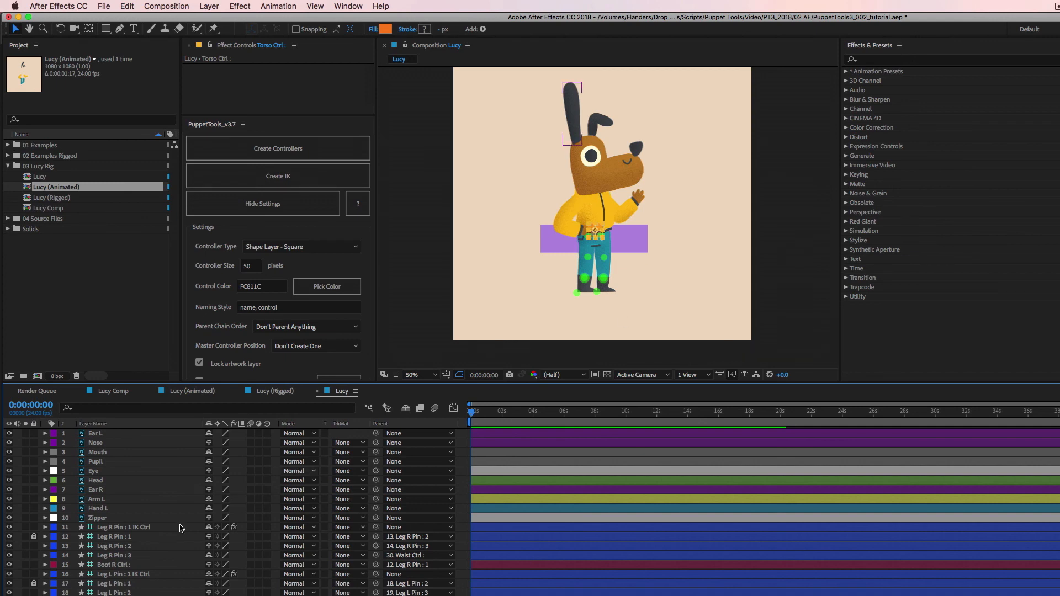
key("grave")
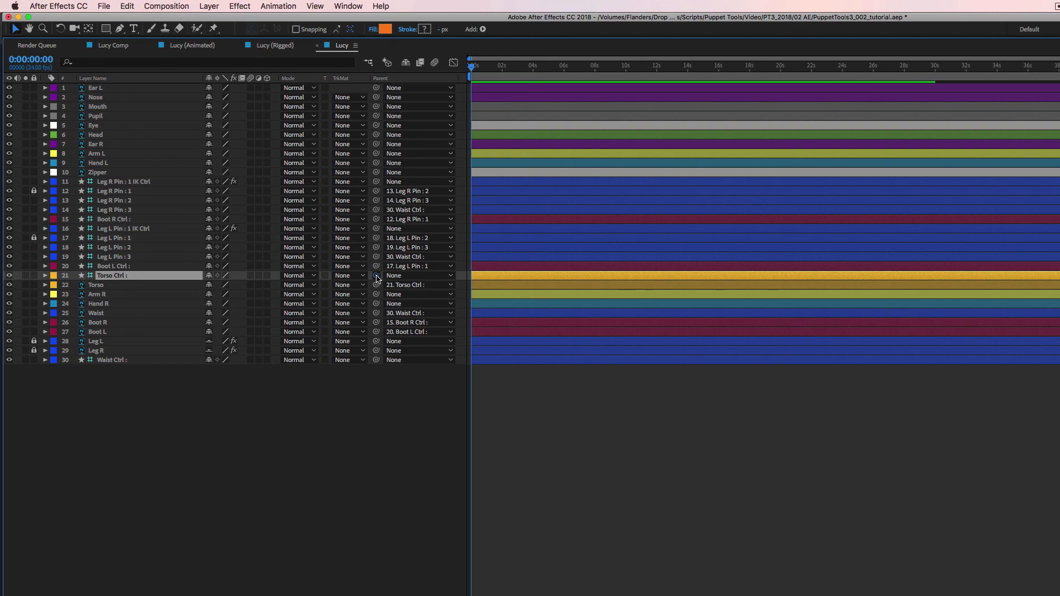
left_click_drag(376, 276, 122, 362)
key("grave")
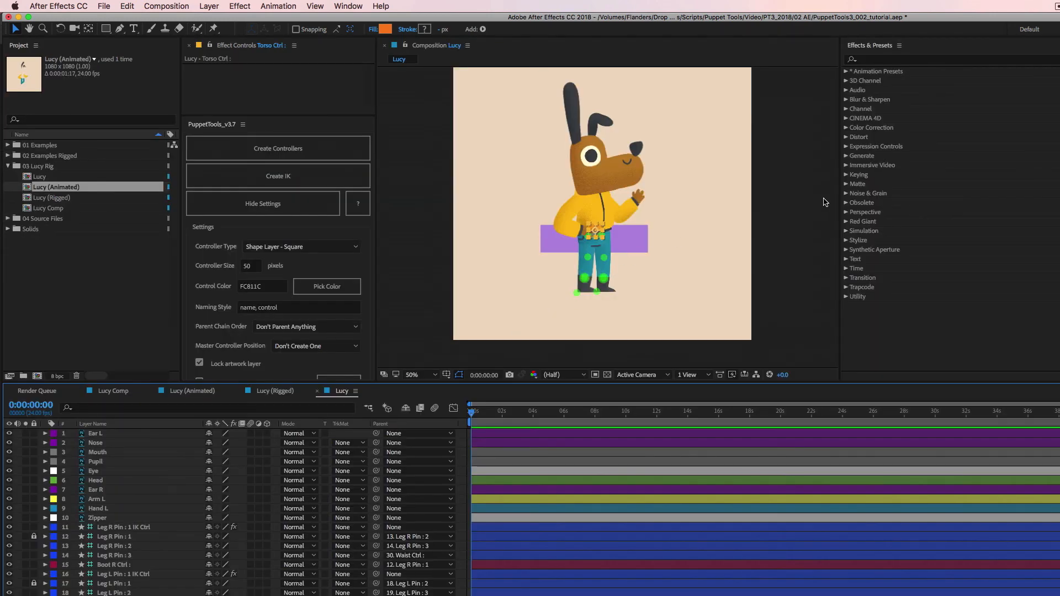
left_click(629, 238)
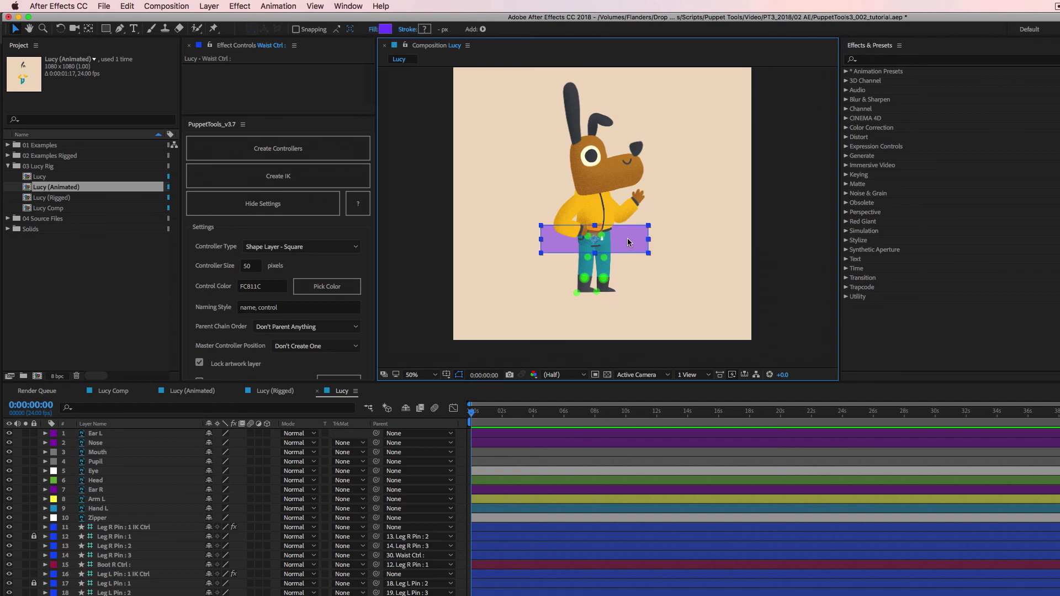
left_click_drag(627, 238, 603, 243)
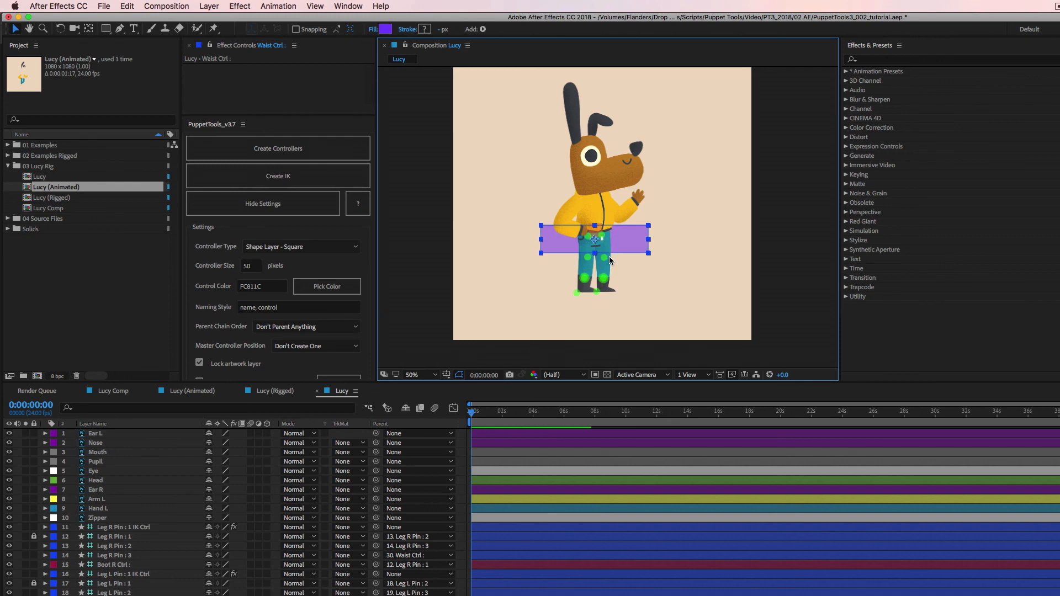
Parent the Zipper layer to Torso Ctrl, test it by moving the waist controller, and undo the test move.
left_click(98, 518)
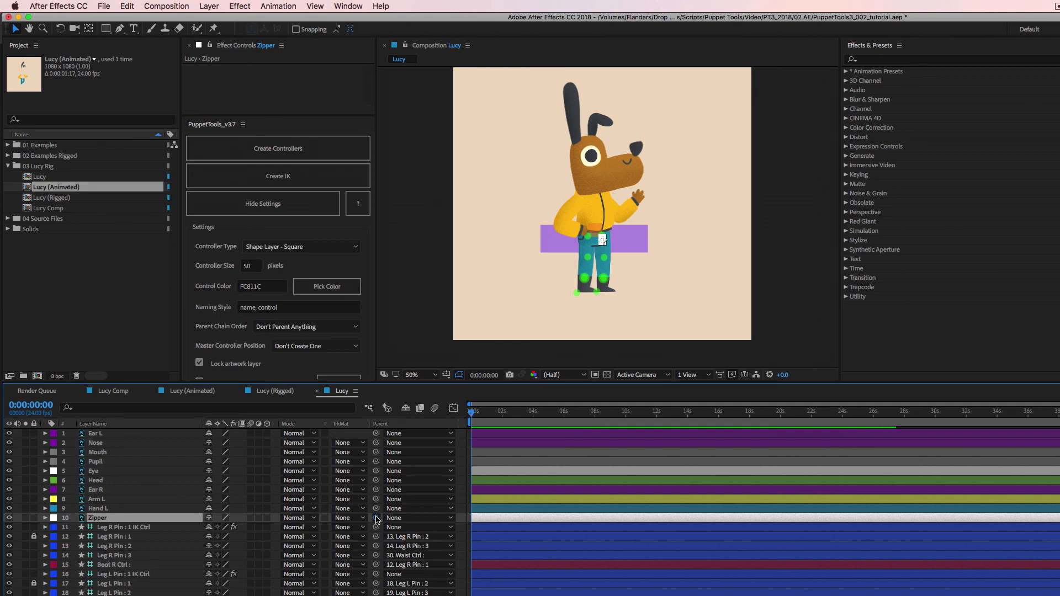
left_click_drag(376, 519, 122, 593)
left_click(779, 241)
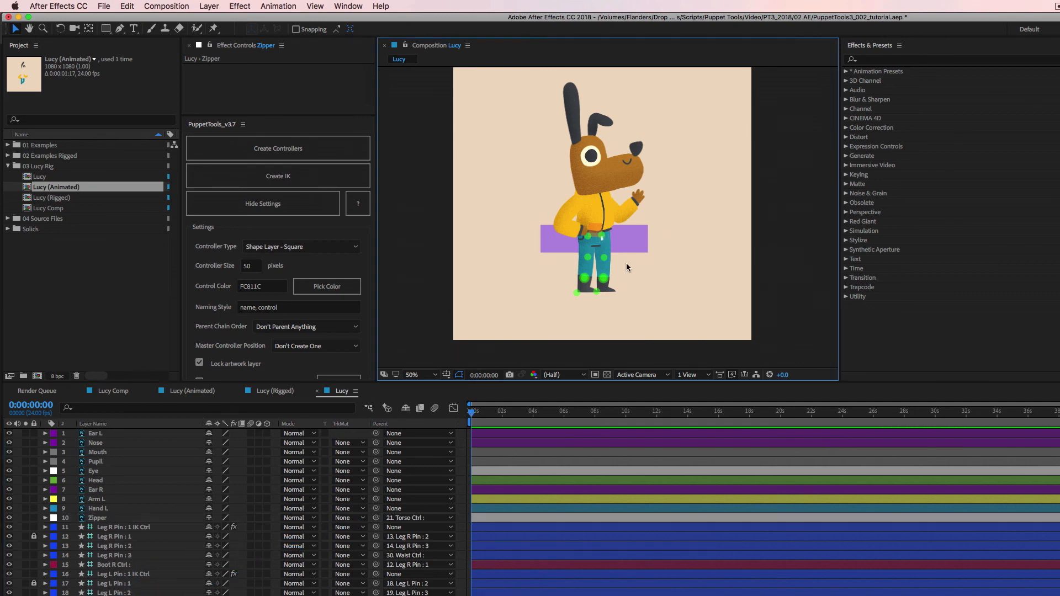
mouse_move(630, 241)
left_mouse_down()
mouse_move(641, 250)
mouse_move(599, 269)
mouse_move(674, 263)
mouse_move(642, 246)
mouse_move(635, 274)
mouse_move(633, 256)
left_mouse_up()
key("super+z")
left_click(802, 203)
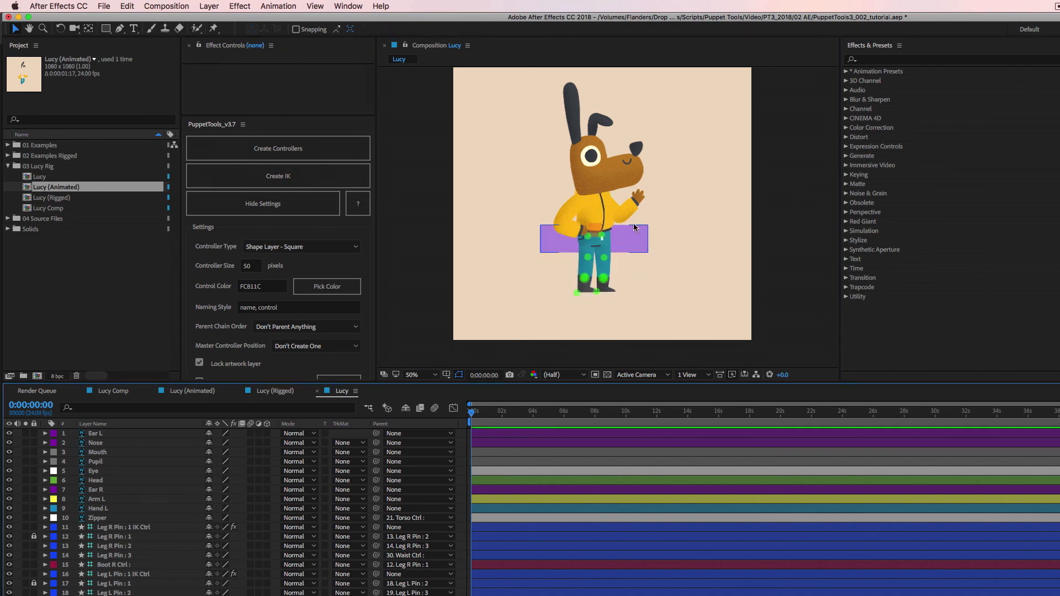
Test how the body follows the waist controller in the Lucy (Rigged) composition, and undo the move.
left_click(293, 392)
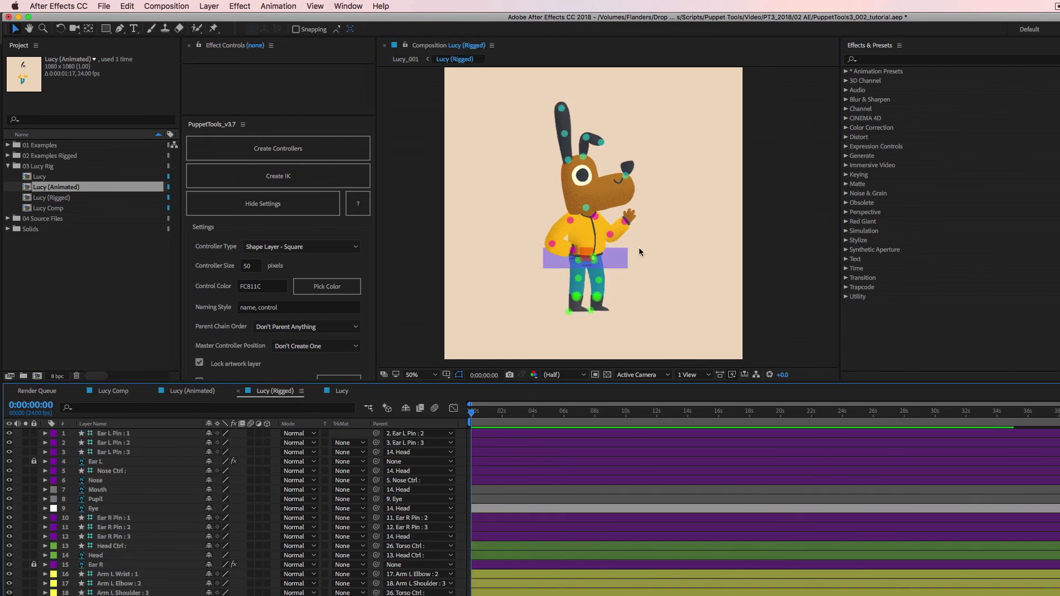
left_click(616, 263)
mouse_move(616, 260)
left_mouse_down()
mouse_move(612, 247)
mouse_move(574, 261)
mouse_move(617, 244)
mouse_move(595, 264)
left_mouse_up()
key("super+z")
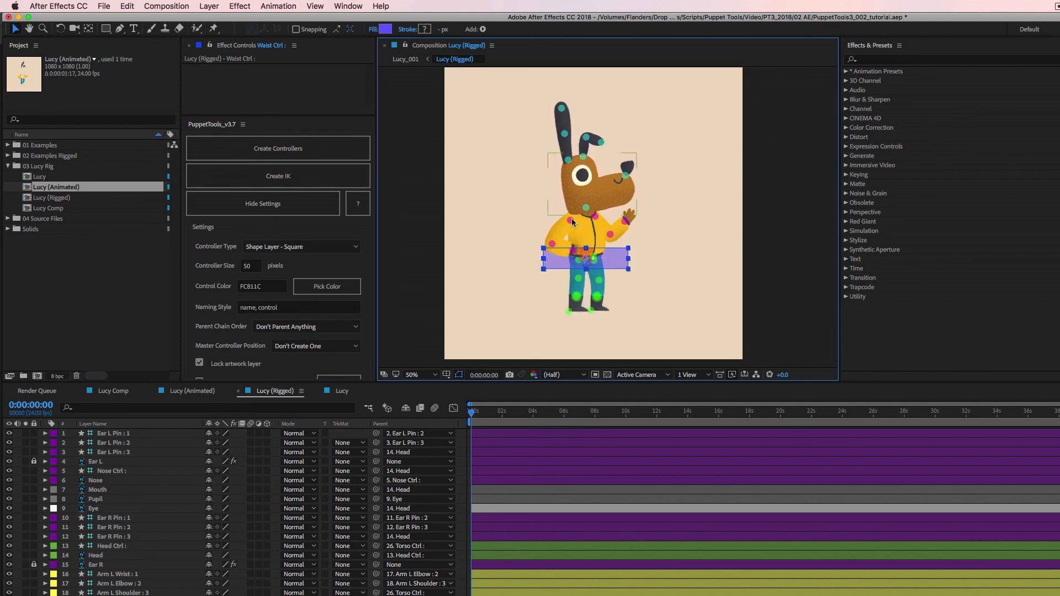
Return to the Lucy composition and solo the Arm L layer.
left_click(341, 394)
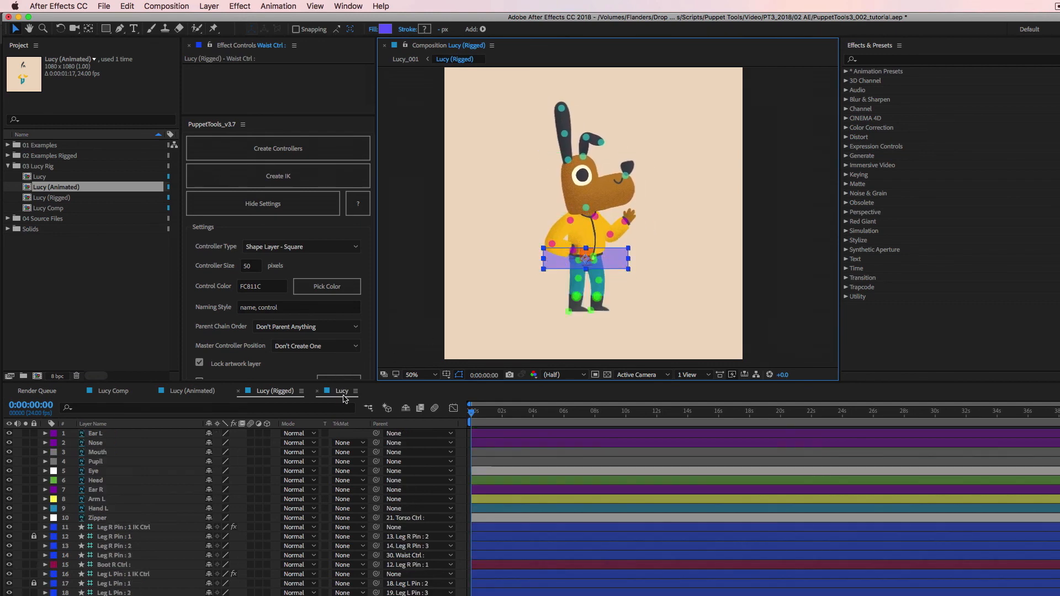
left_click(681, 248)
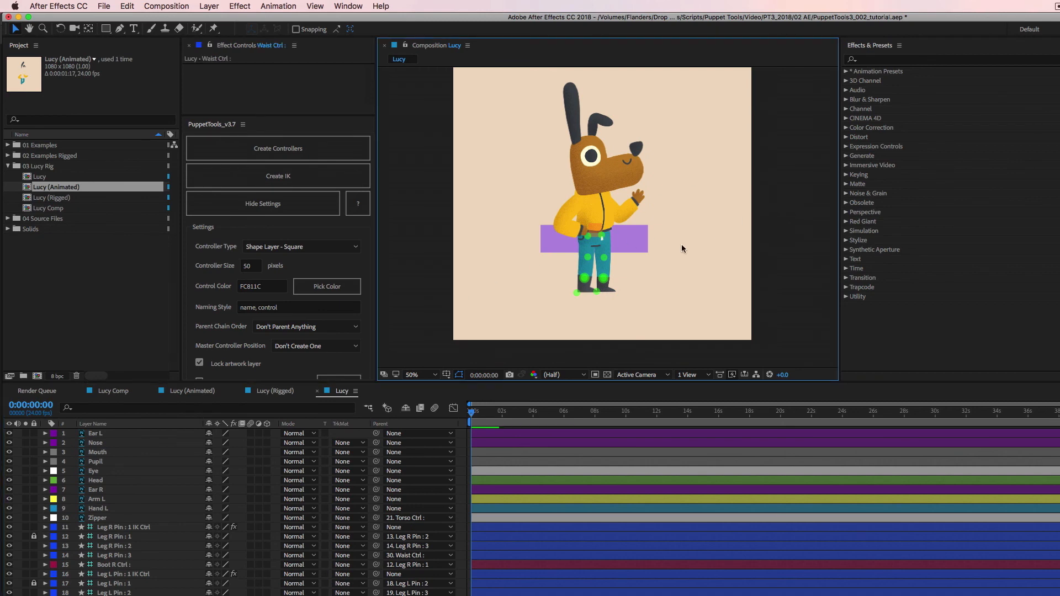
key("period")
left_click_drag(535, 223, 580, 230)
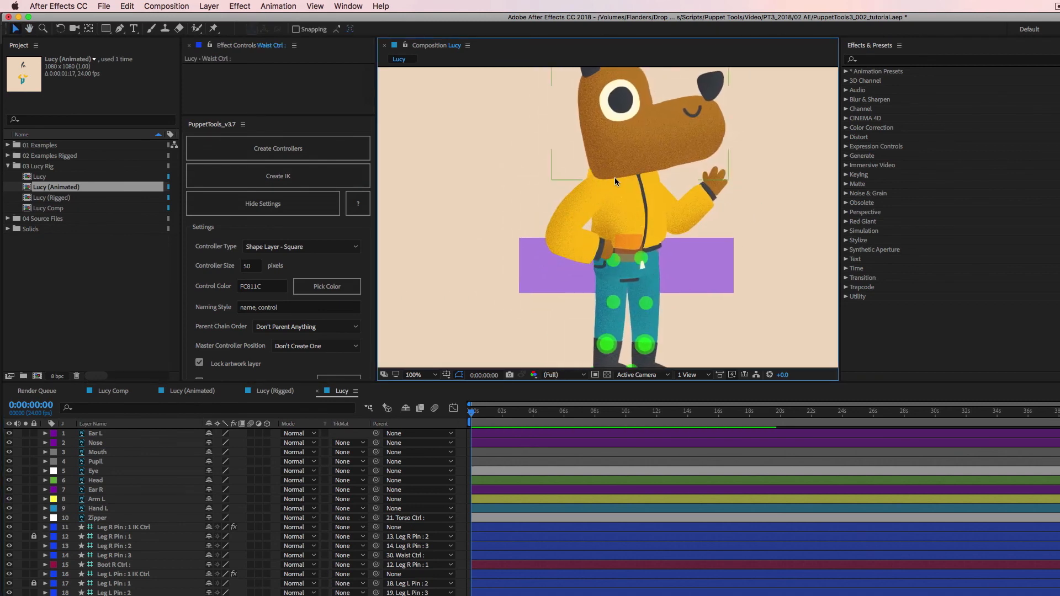
left_click(98, 500)
left_click(25, 499)
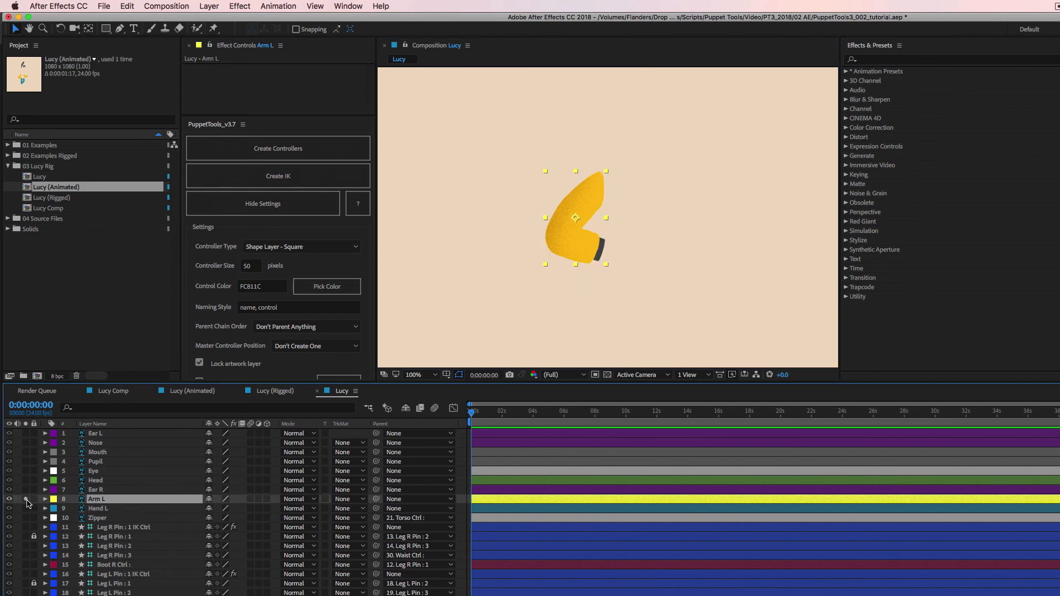
Solo the Hand L and Torso layers alongside Arm L to view how the arm meets the body, and select Arm L.
left_click(92, 510)
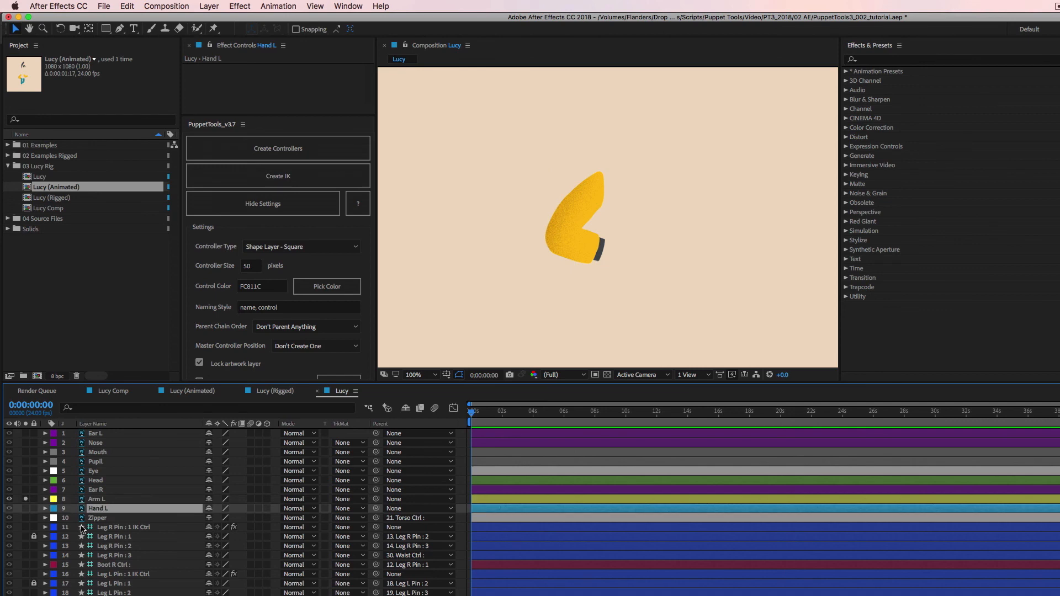
left_click(26, 509)
left_click(98, 595)
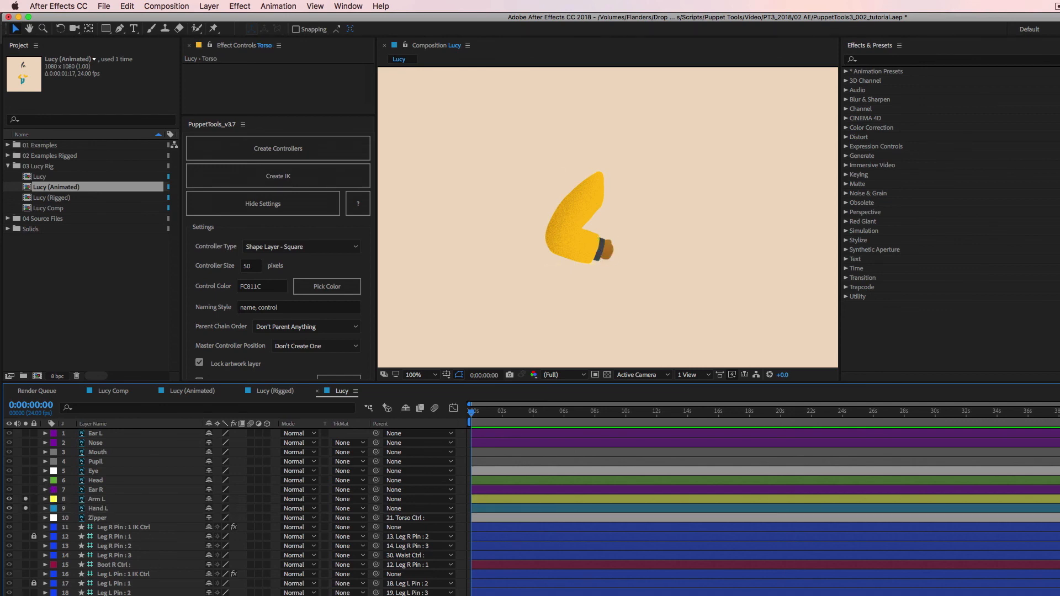
left_click(25, 595)
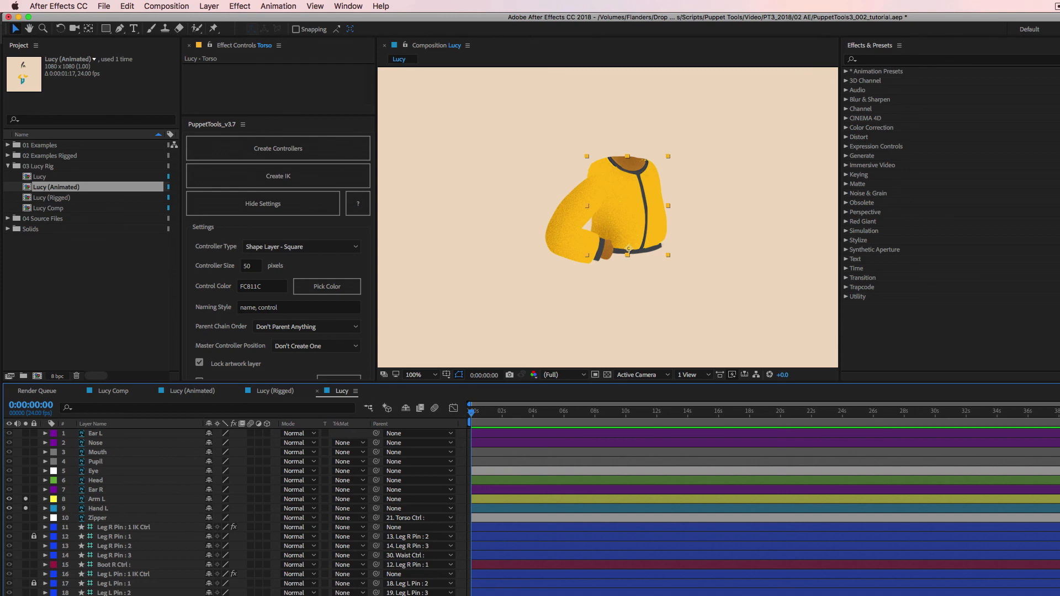
left_click(95, 499)
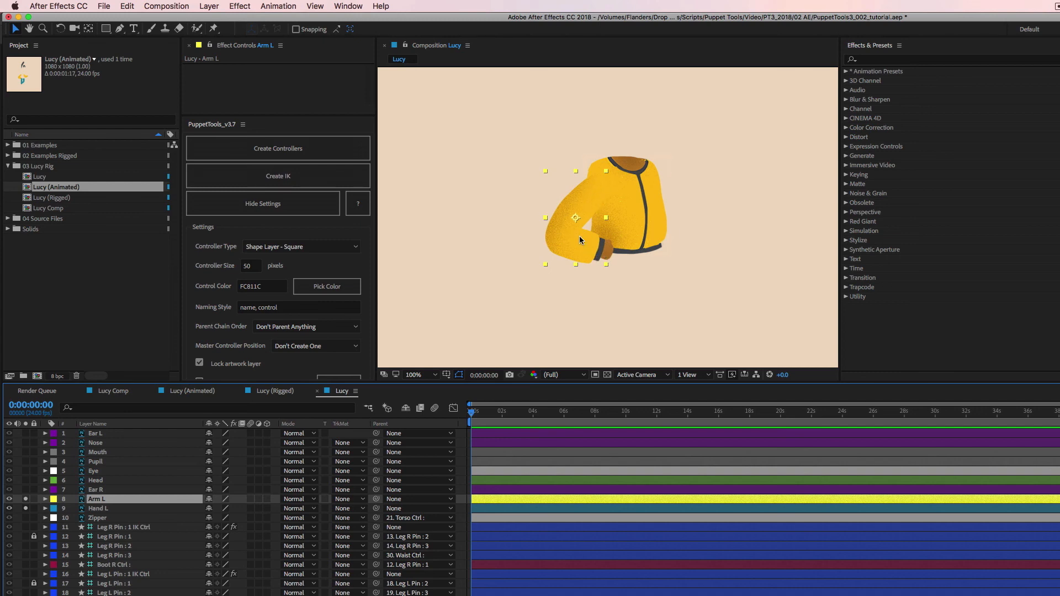
Play the Lucy (Animated) composition to examine the arm motion, and return to the Lucy composition.
left_click(191, 392)
left_click(789, 253)
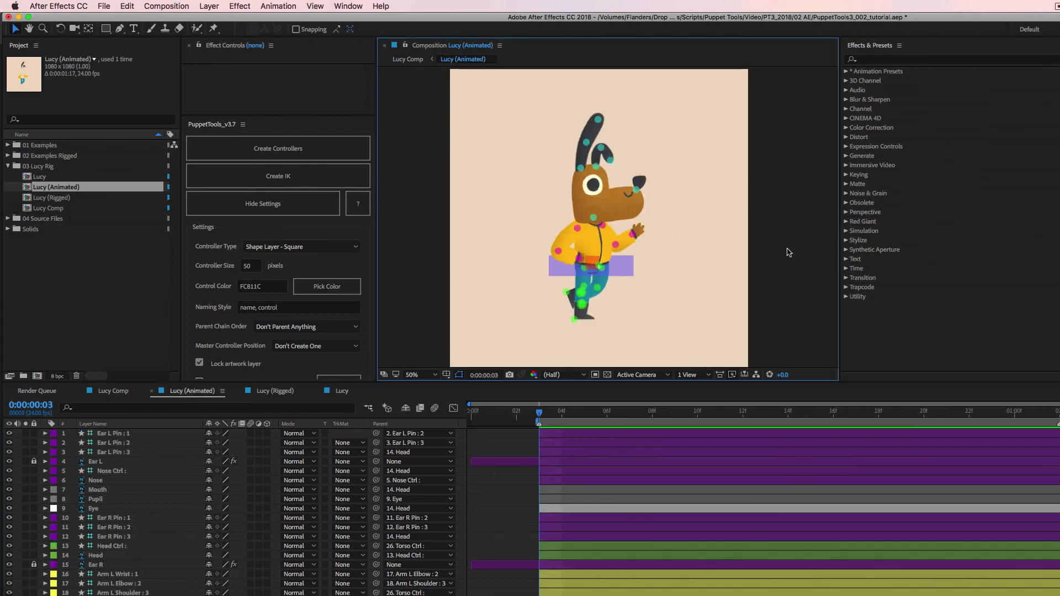
key("space")
left_click(344, 391)
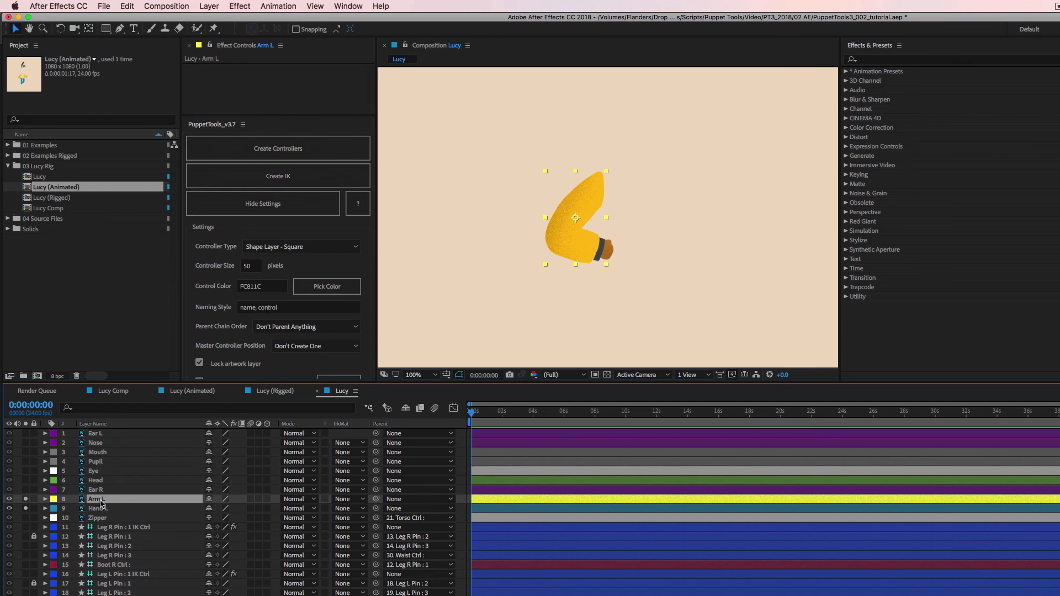
Isolate the Arm L layer by unsoloing Hand L, and place puppet pins at its shoulder, elbow and wrist.
left_click(26, 509)
left_click(214, 29)
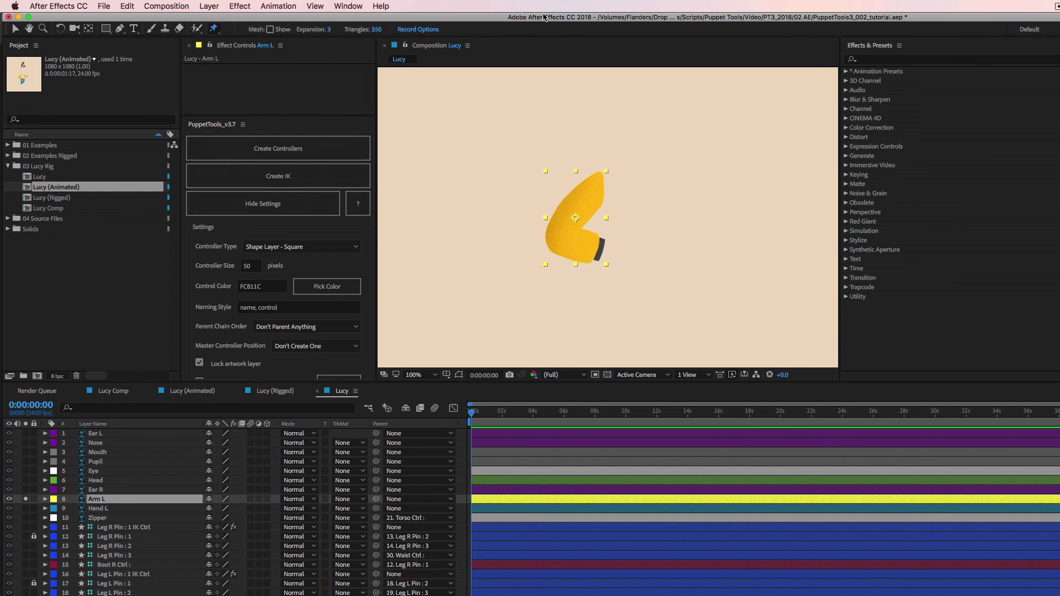
left_click(597, 187)
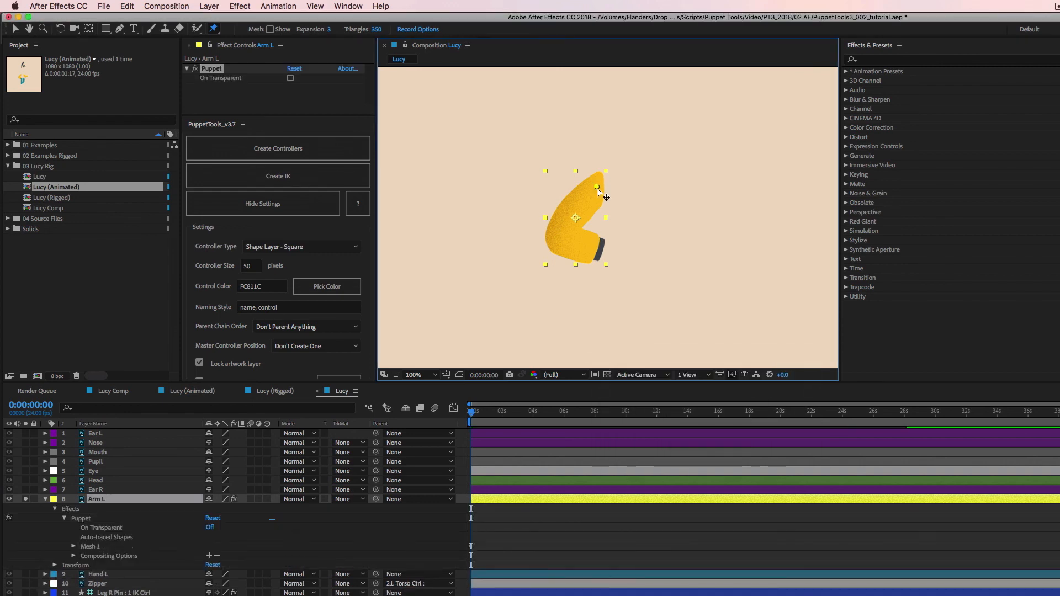
left_click(560, 236)
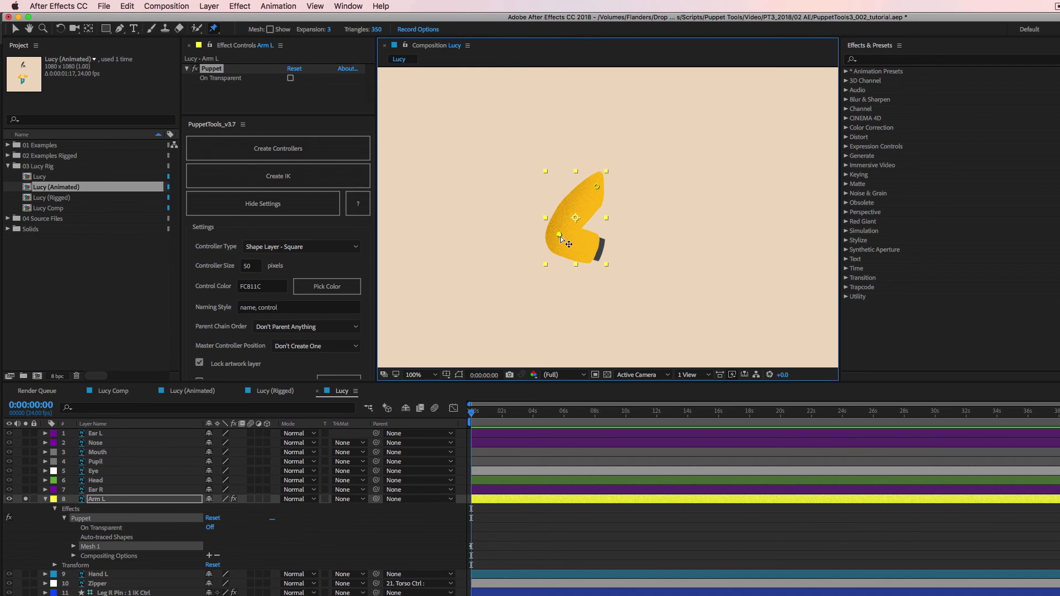
left_click(599, 251)
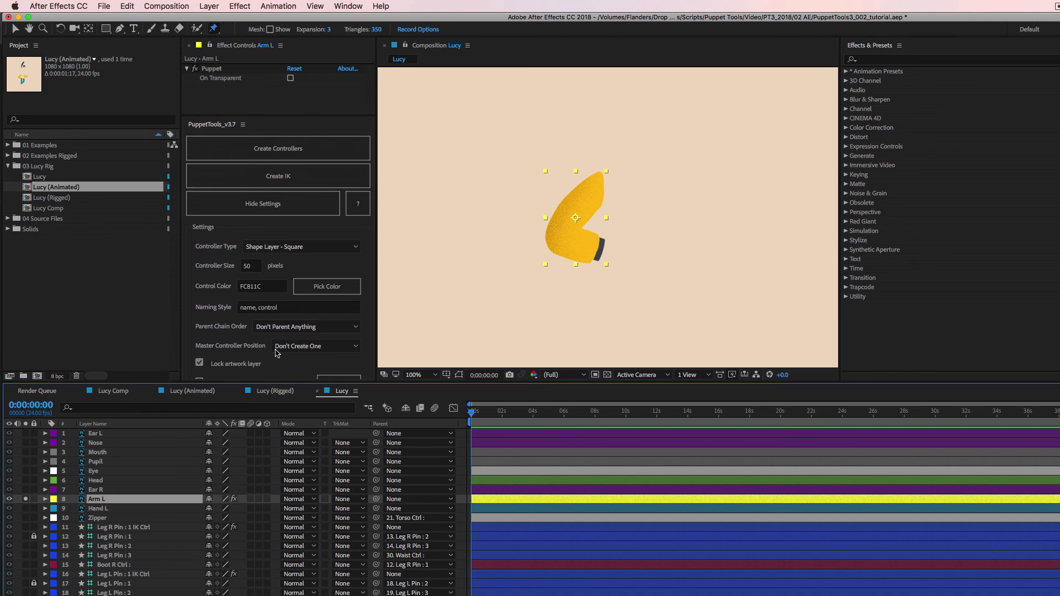
Check the arm in Lucy (Rigged), and in Lucy set the controllers to Shape Layer - Circle, 25 pixels, pink FB009D.
left_click(280, 393)
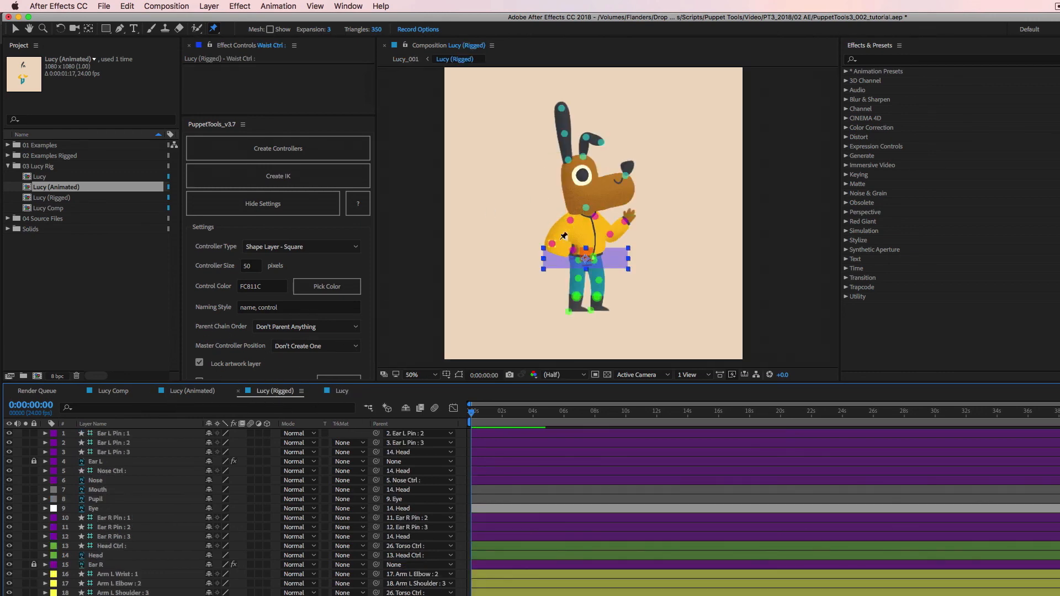
left_click(342, 391)
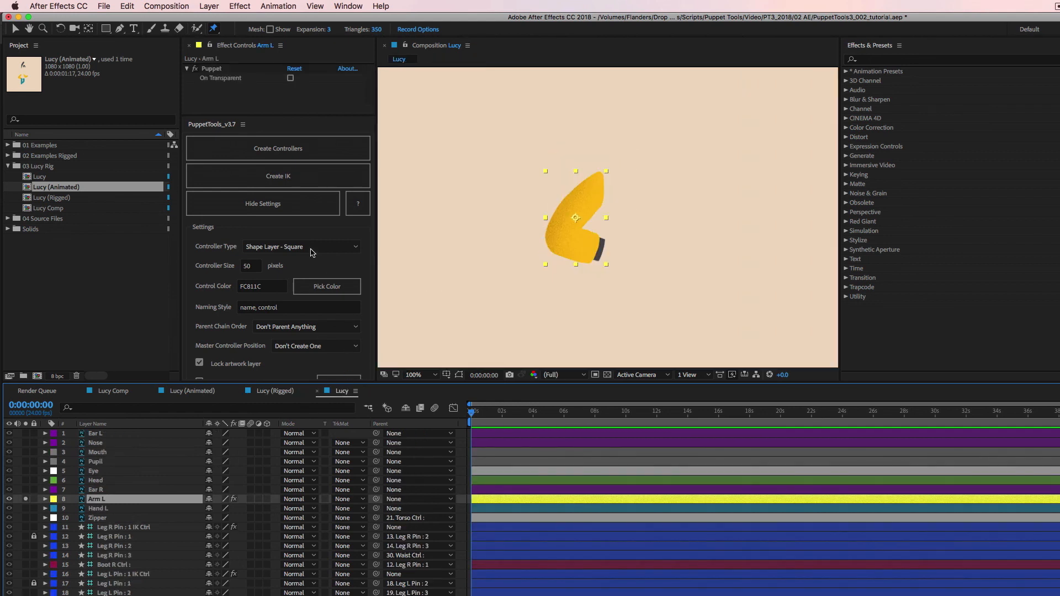
left_click(308, 251)
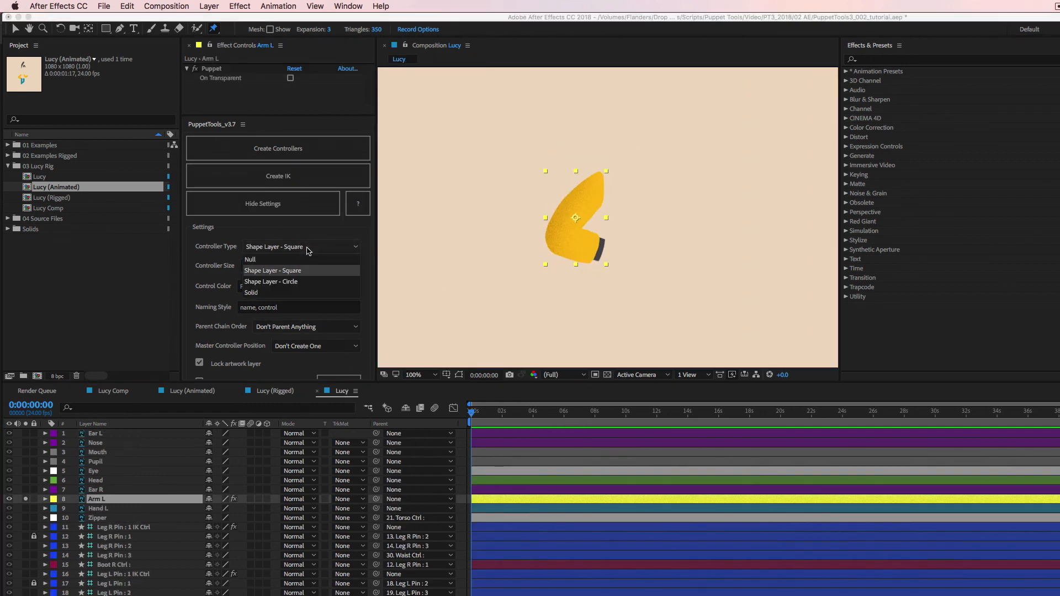
left_click(299, 283)
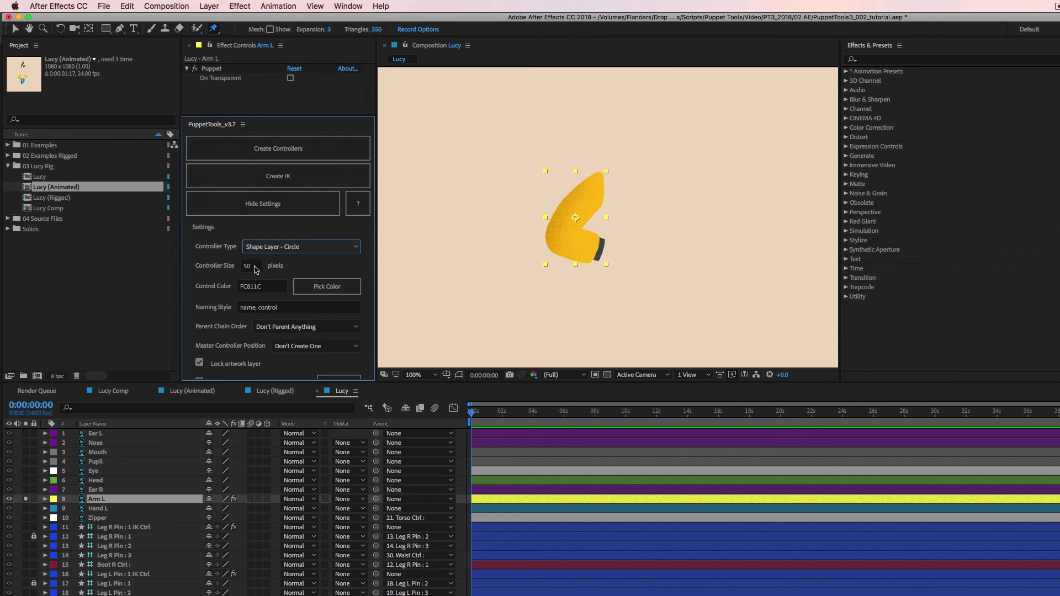
type("2")
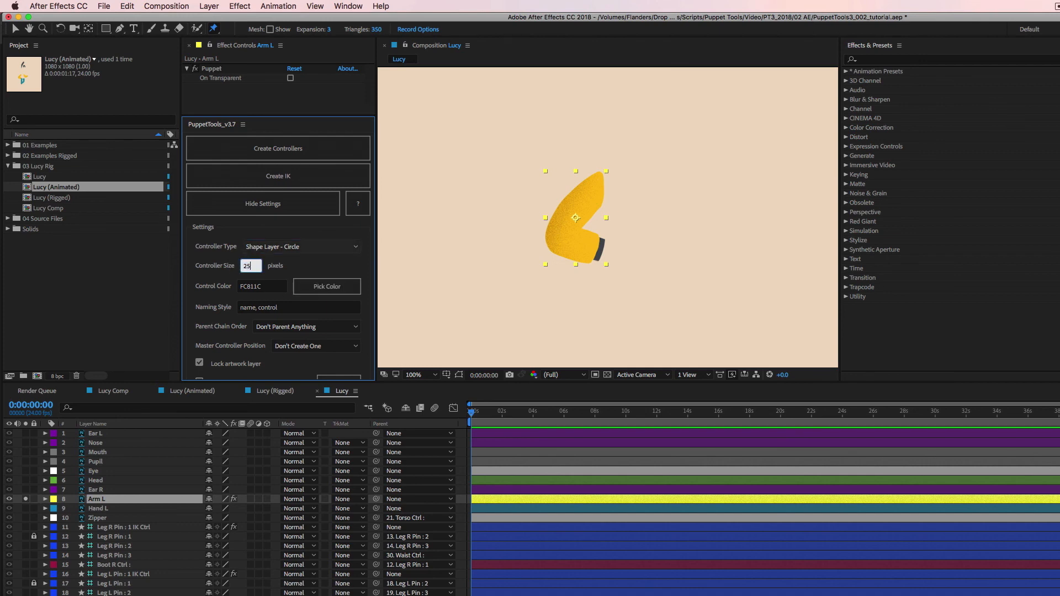
left_click(327, 286)
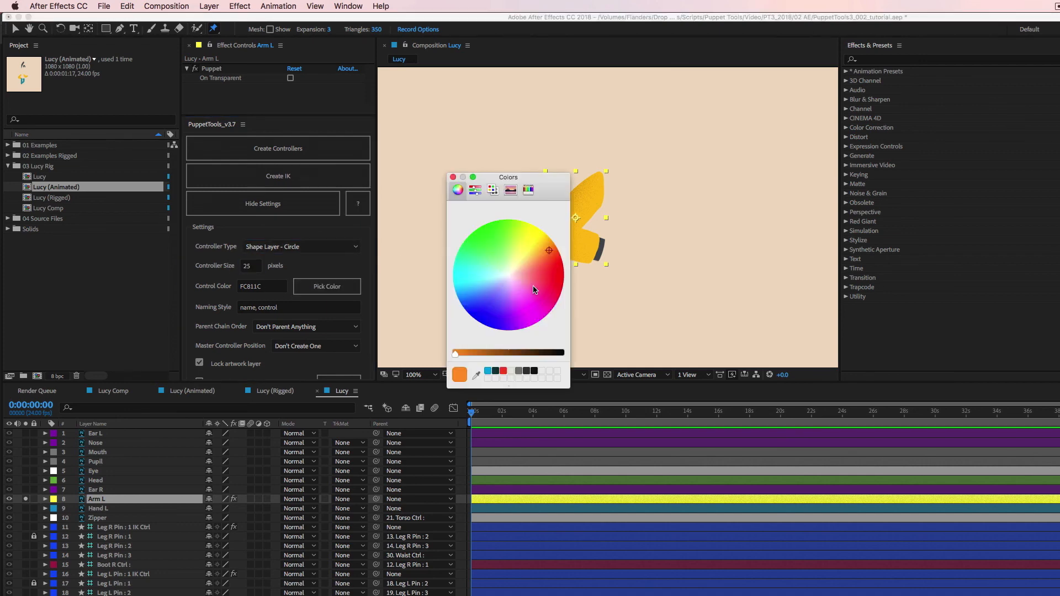
left_click_drag(535, 290, 544, 299)
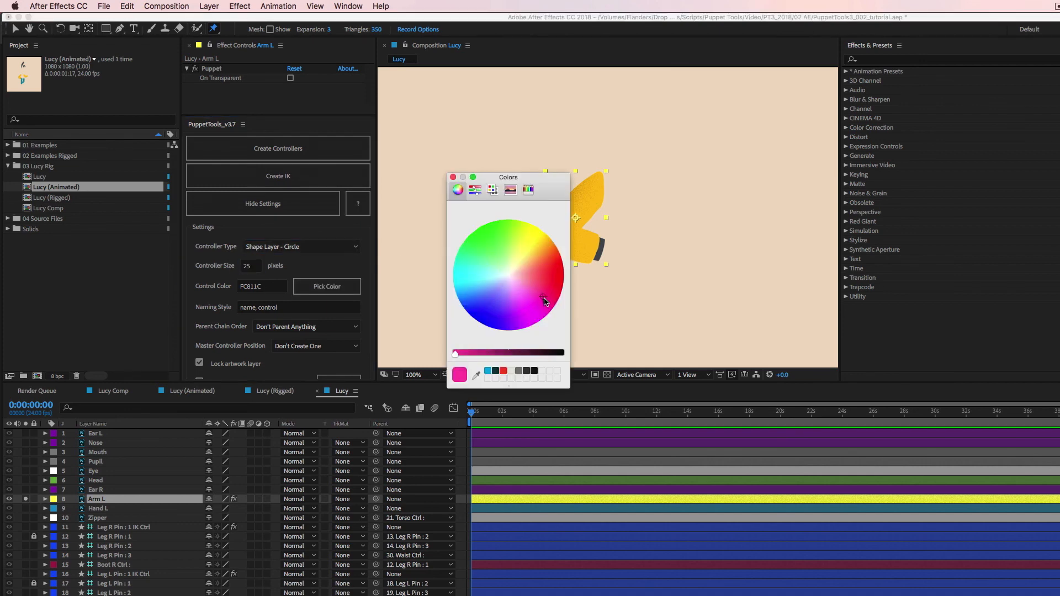
left_click(453, 177)
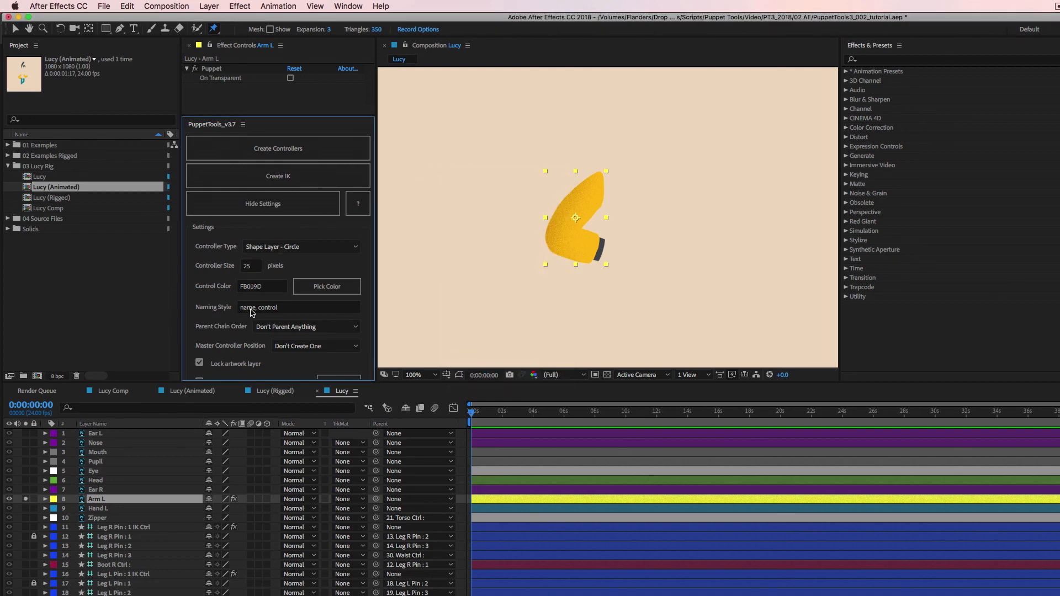
Set the parent chain order to Top Down and create the controllers for the Arm L pins.
left_click(300, 328)
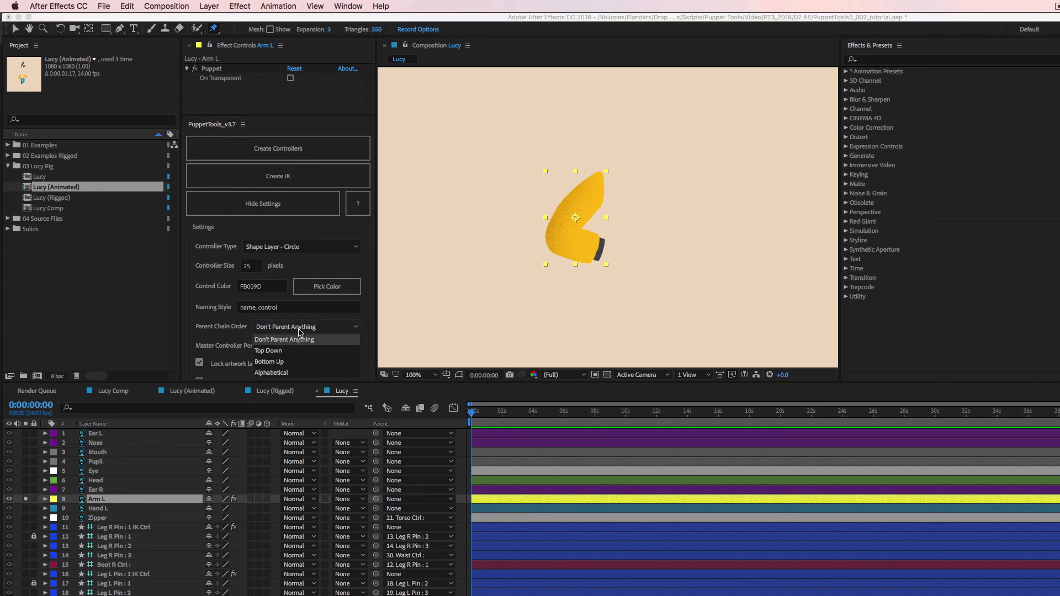
left_click(268, 352)
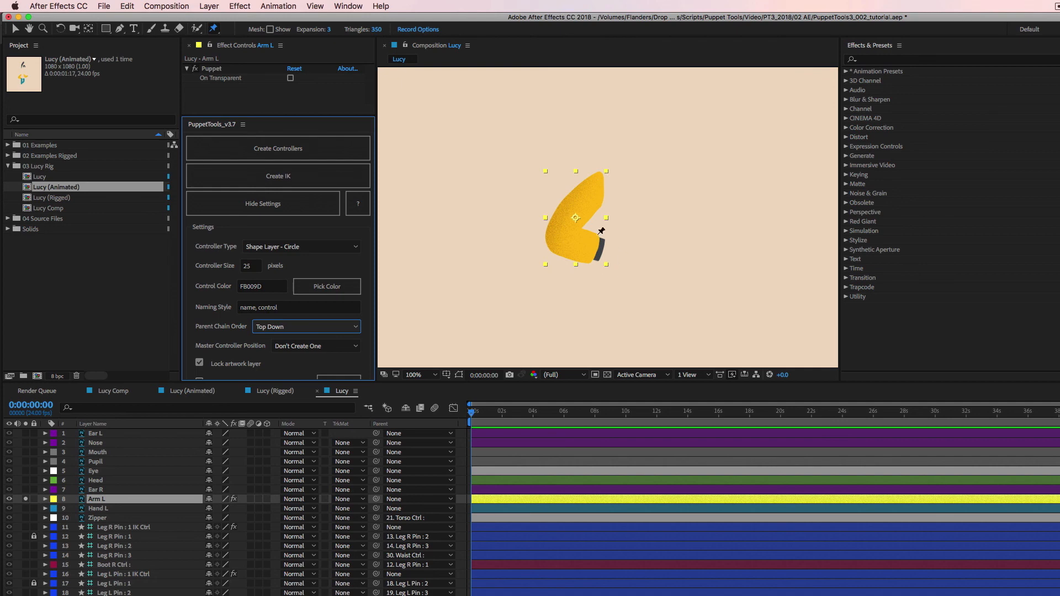
left_click(287, 152)
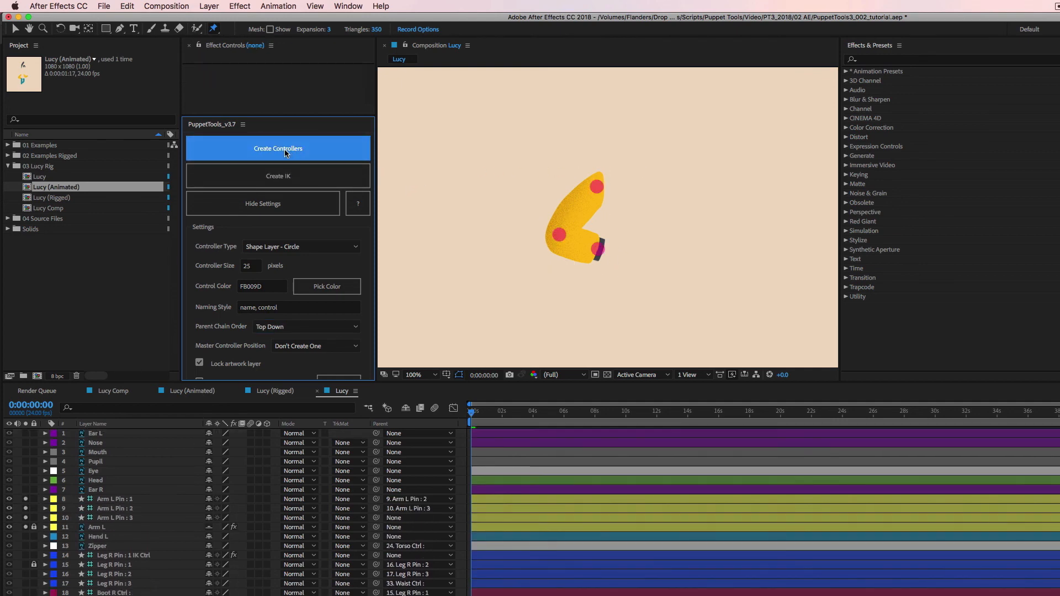
Test the Arm L chain by rotating its three pin controllers together, and undo the rotation.
left_click(113, 500)
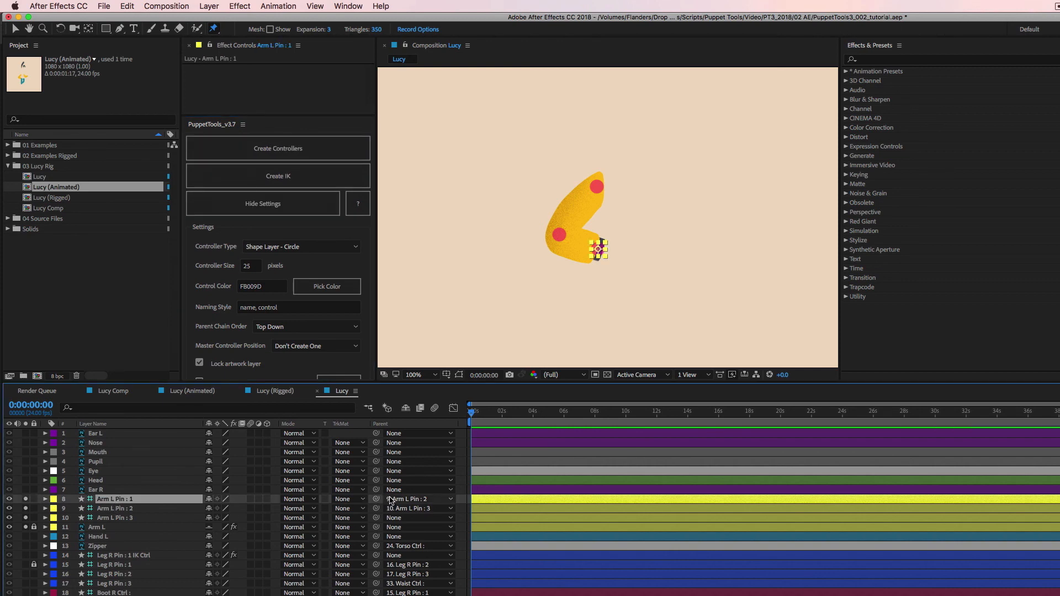
left_click(123, 519)
left_click(127, 501, "shift")
key("v")
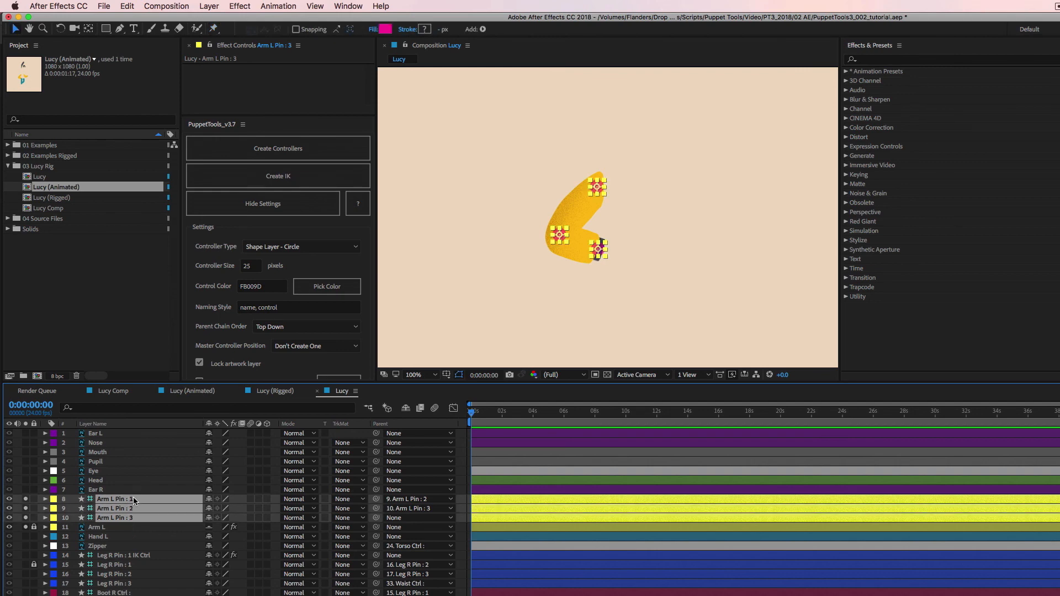
key("r")
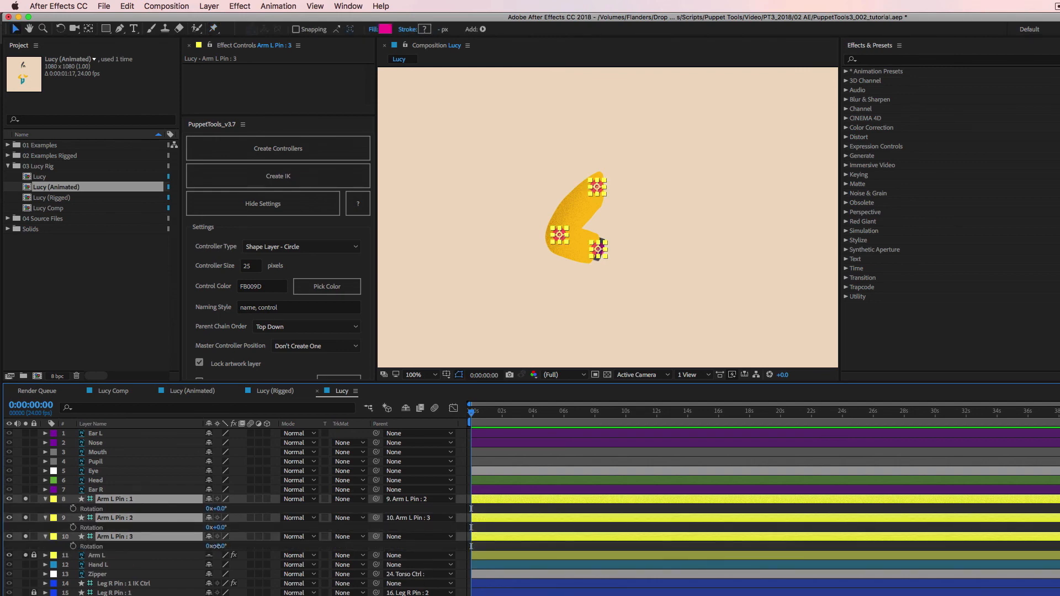
mouse_move(224, 546)
left_mouse_down()
mouse_move(213, 555)
mouse_move(227, 557)
mouse_move(203, 558)
mouse_move(220, 562)
left_mouse_up()
key("super+z")
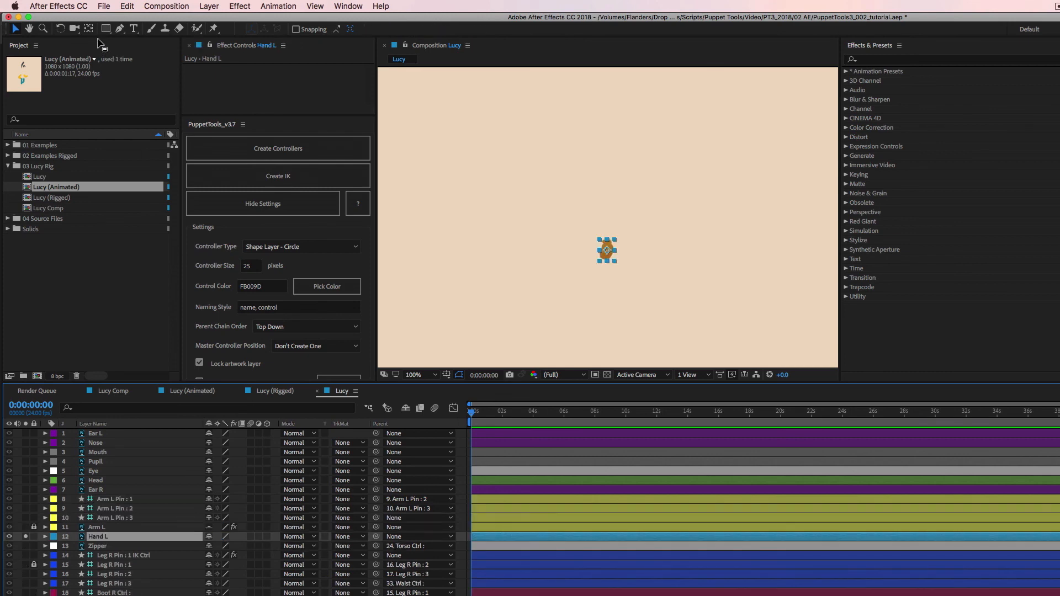
Move the Hand L layer's anchor point to the wrist with the Pan Behind tool.
left_click(89, 28)
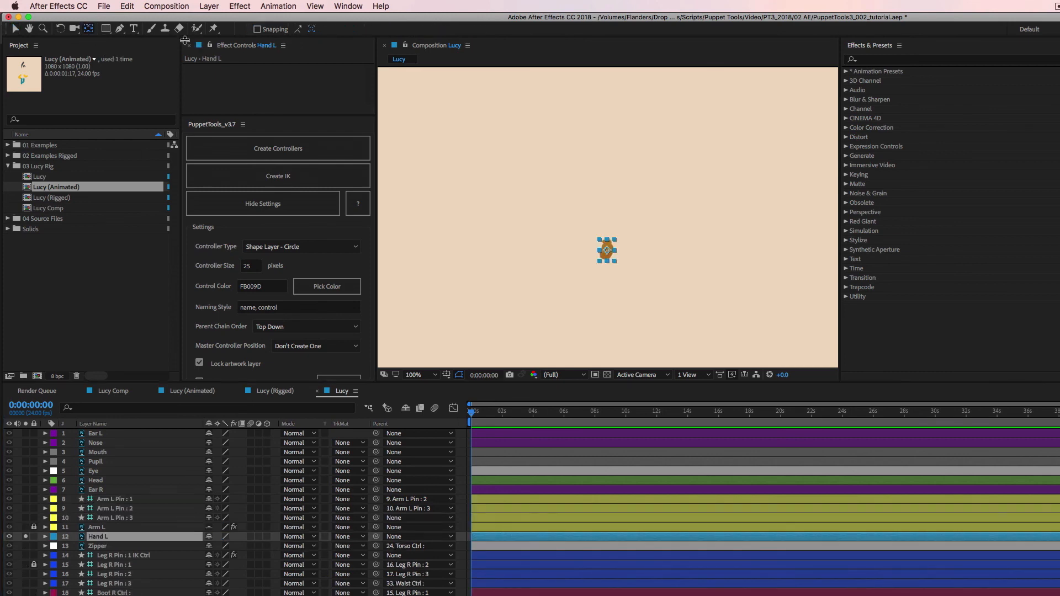
left_click(605, 252)
left_click_drag(603, 248, 602, 249)
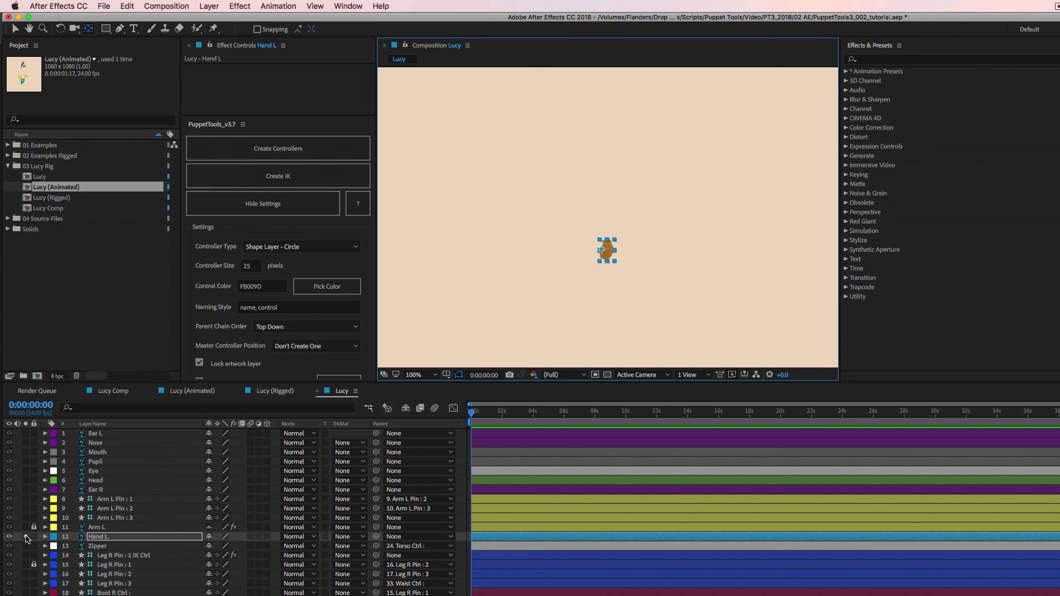
Solo the Arm L artwork and pin controllers with the hand, and parent Hand L to Arm L Pin : 1.
left_click_drag(27, 499, 26, 528)
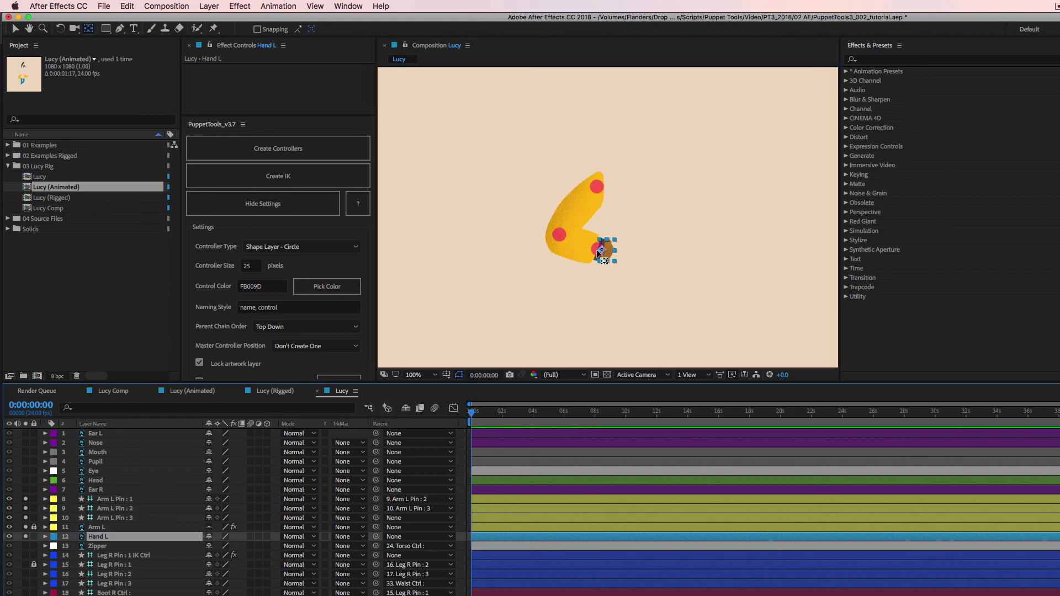
key("v")
left_click(127, 500)
left_click_drag(376, 537, 122, 502)
Show the rotation of the three Arm L pin controllers to check the chain, hide it, and unsolo the arm and hand layers.
left_click(121, 502)
left_click(132, 518, "shift")
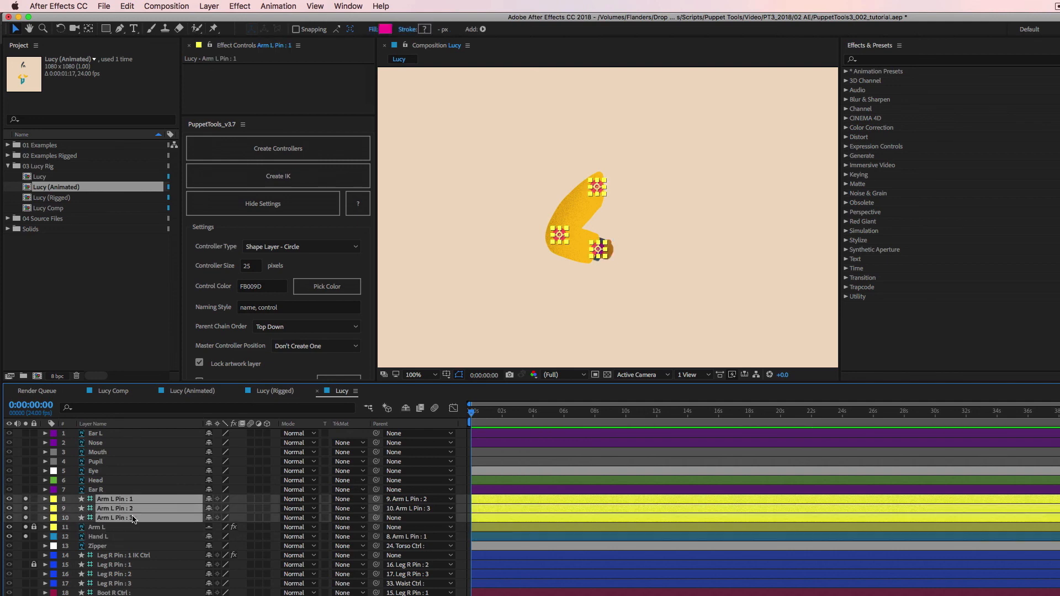
key("r")
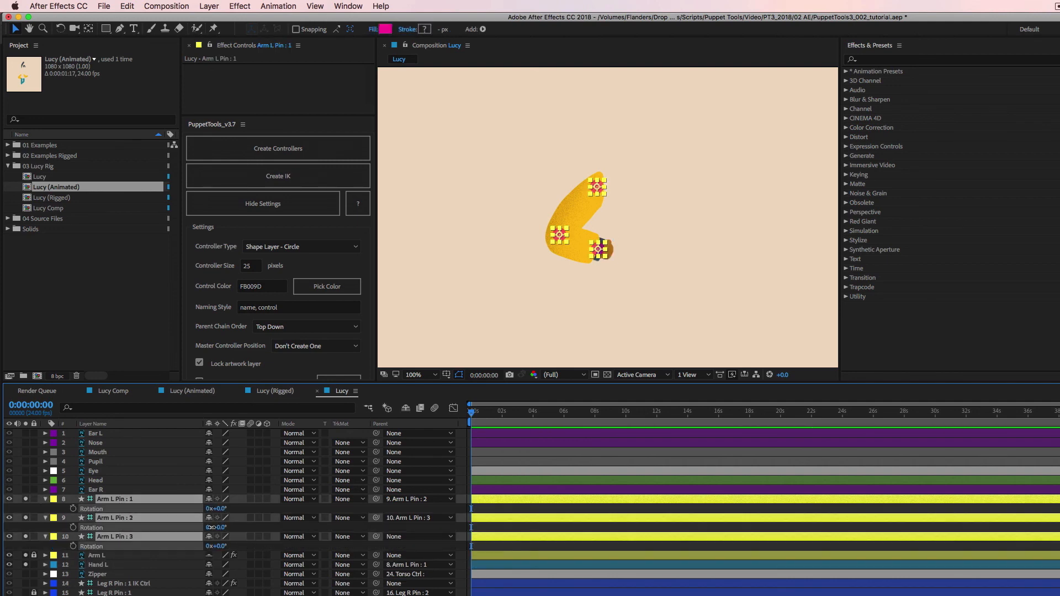
key("r")
left_click_drag(26, 524, 26, 537)
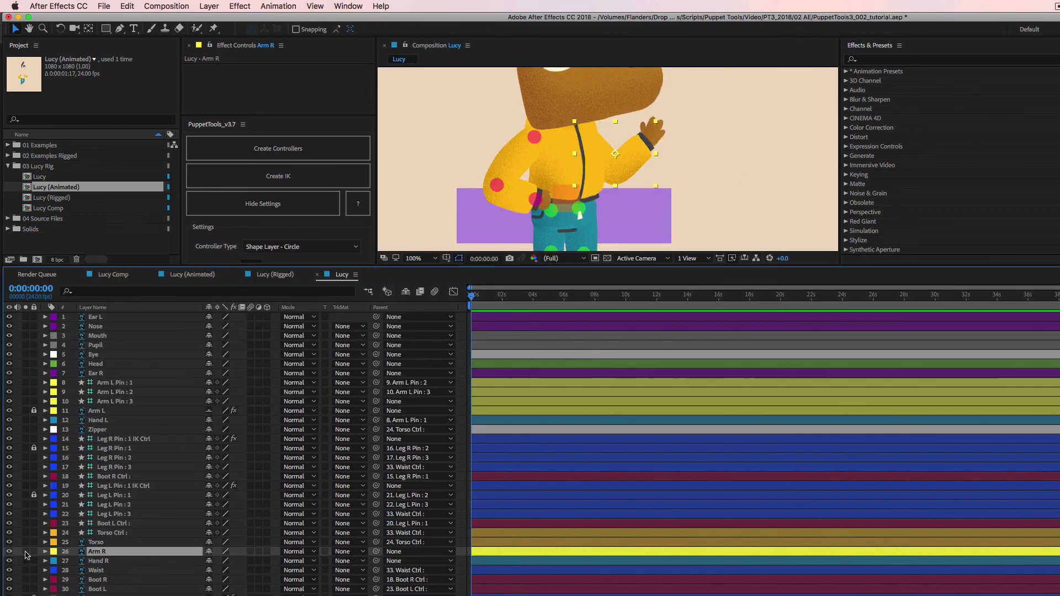
Solo the Arm R layer and place puppet pins at its shoulder, elbow and wrist.
left_click(26, 552)
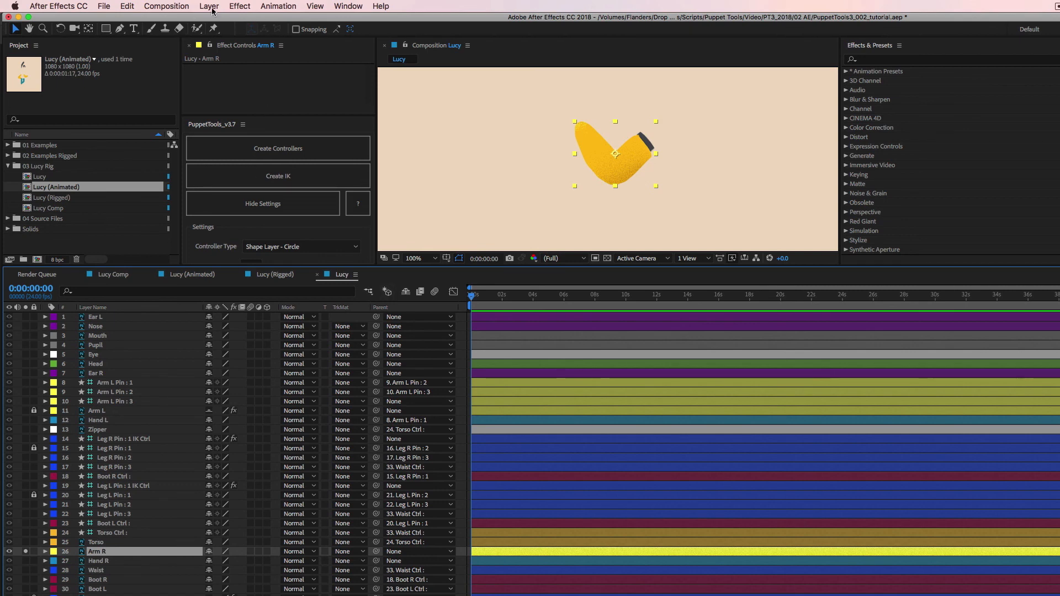
left_click(214, 29)
left_click(583, 130)
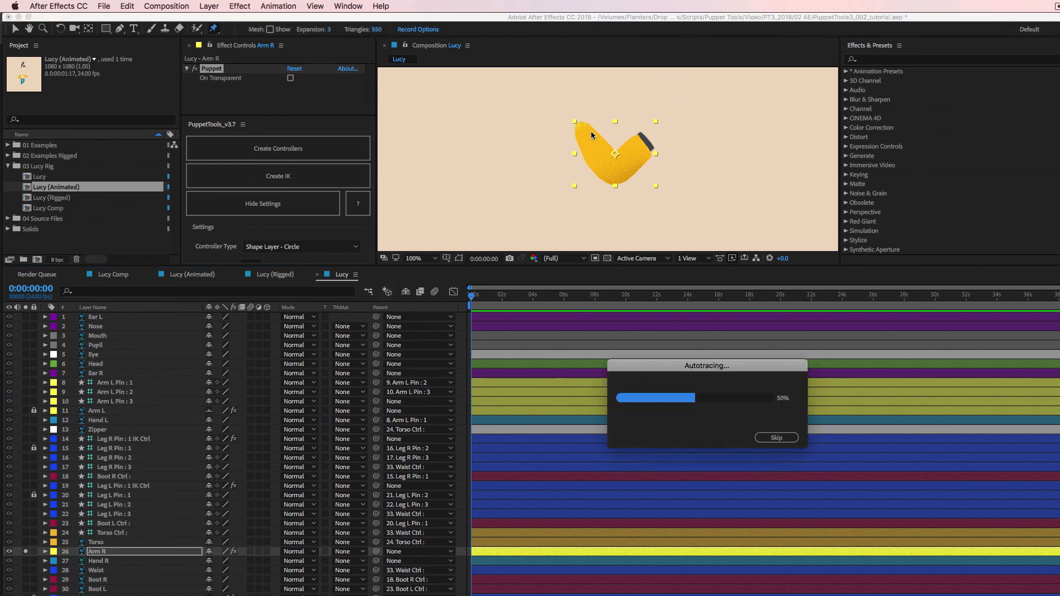
left_click(614, 172)
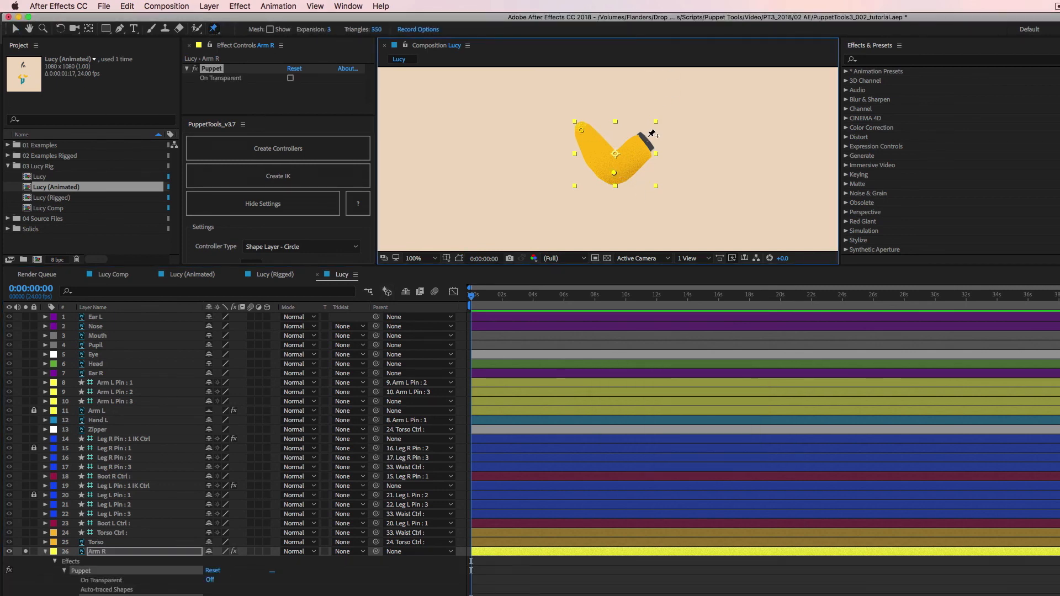
left_click(644, 140)
Check the arm controllers in the Lucy (Animated) composition, return to Lucy, and create PuppetTools controllers for the Arm R puppet pins.
left_click(197, 277)
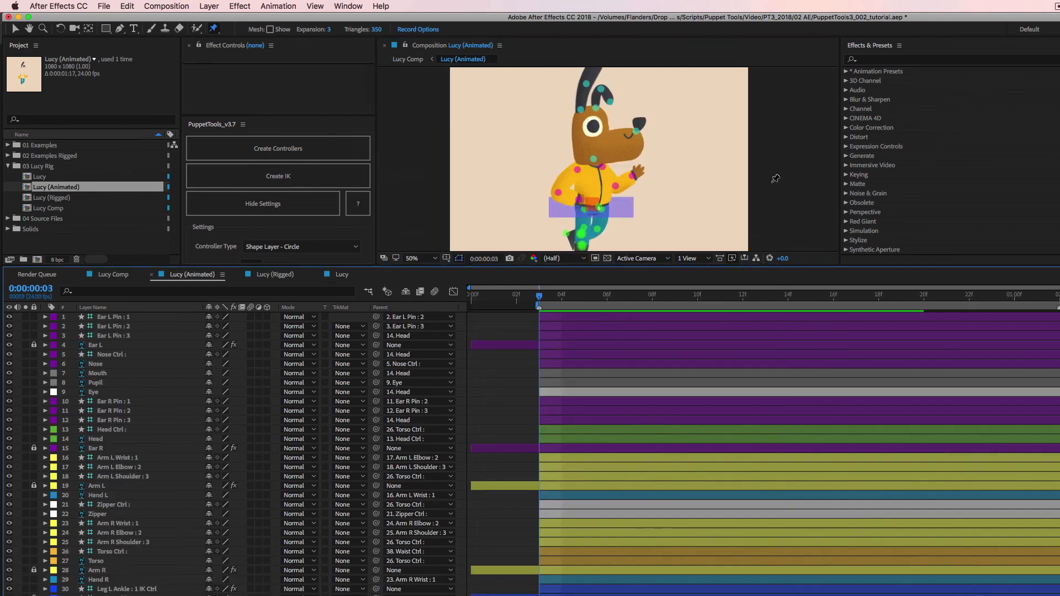
key("v")
key("space")
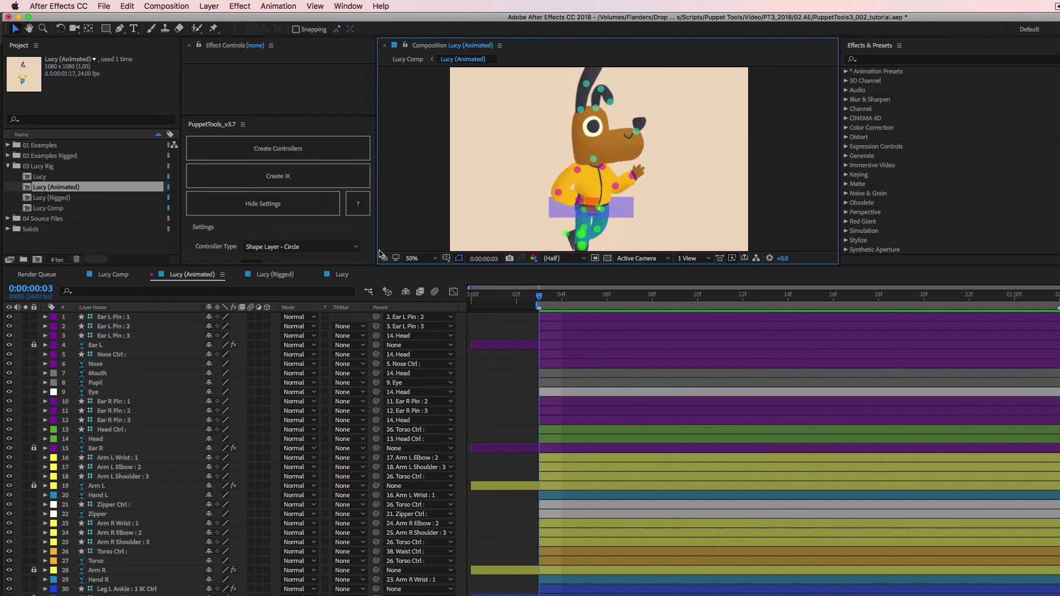
left_click(342, 275)
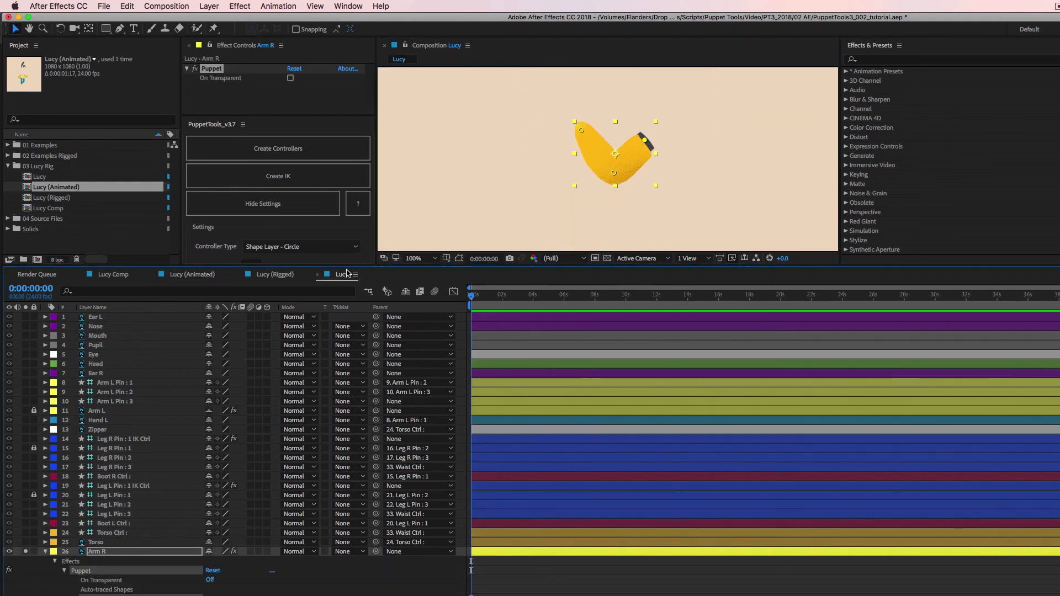
left_click(97, 552)
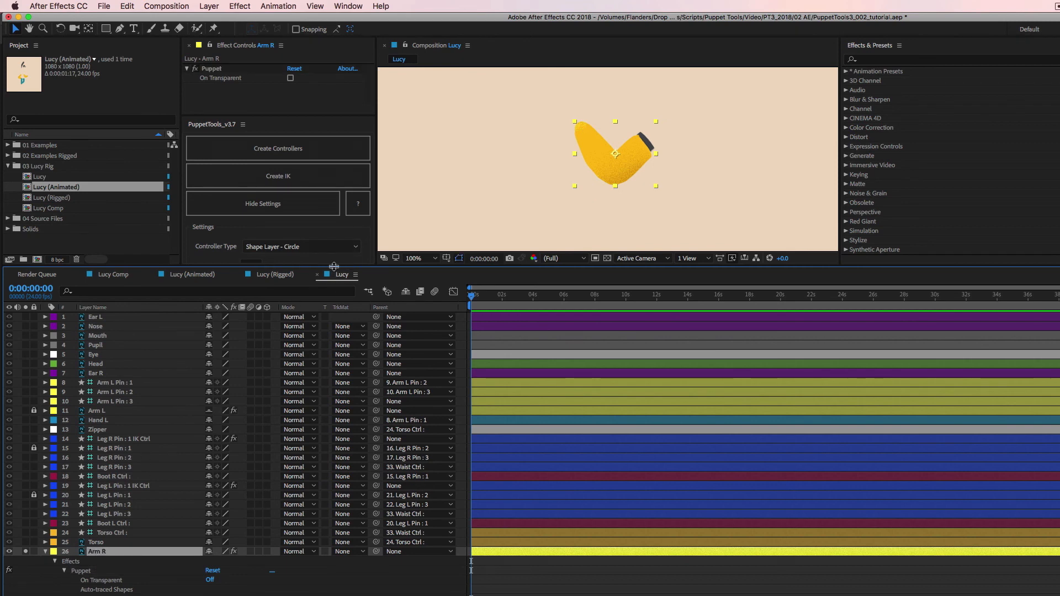
left_click_drag(333, 266, 330, 349)
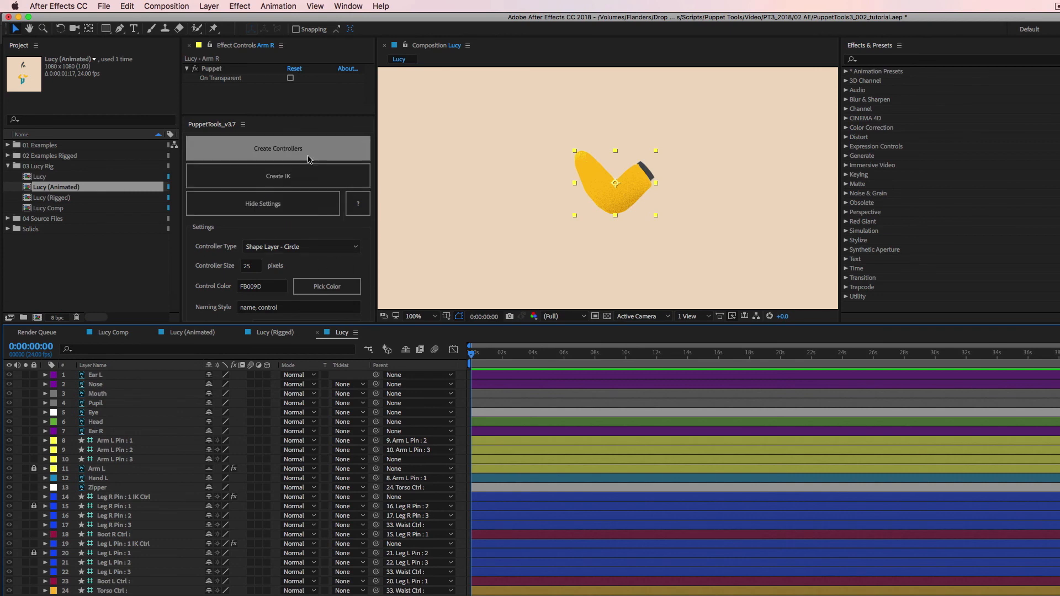
left_click(286, 150)
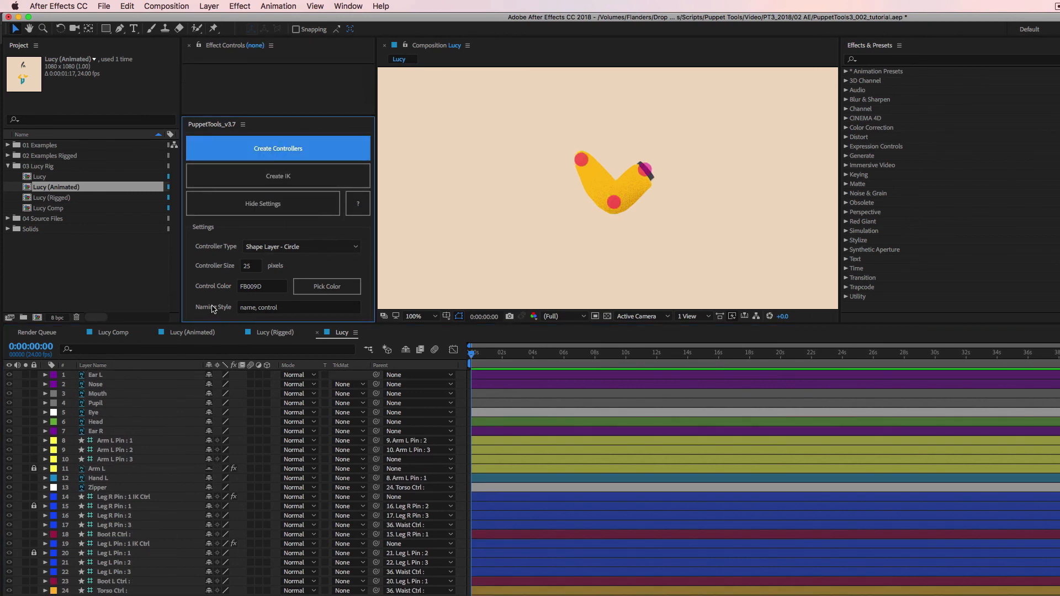
Solo the Hand R layer alongside the arm and unlock the Arm R artwork layer.
left_click_drag(178, 327, 178, 233)
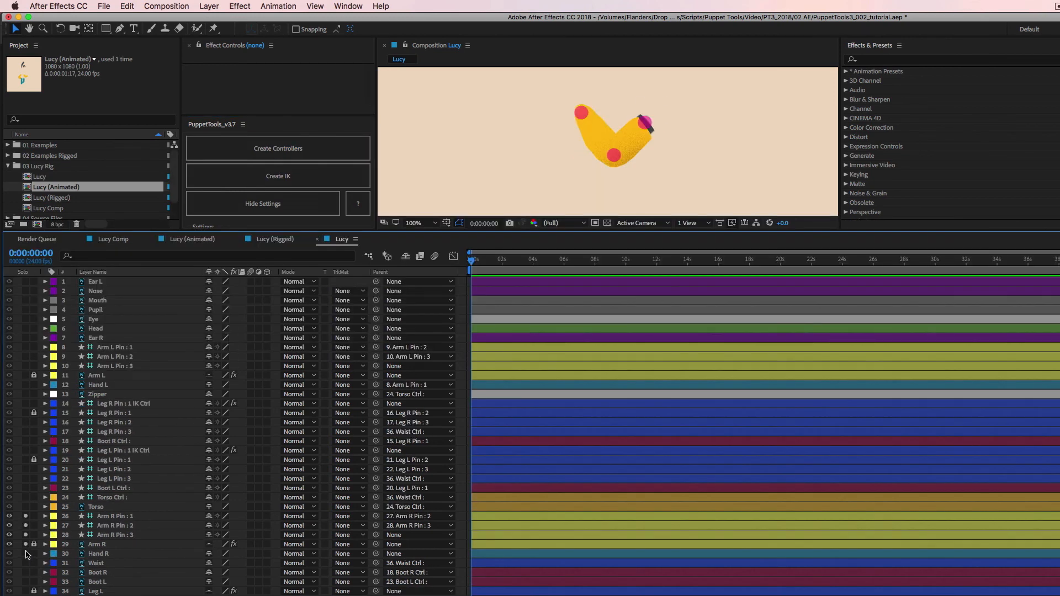
left_click(25, 554)
left_click(99, 549)
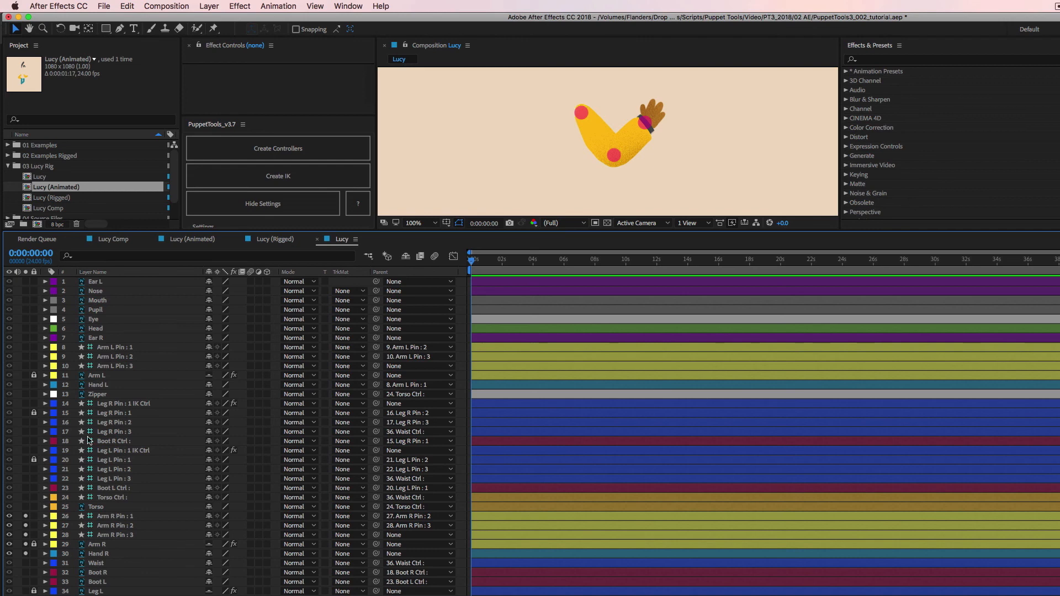
left_click(34, 545)
left_click(92, 546)
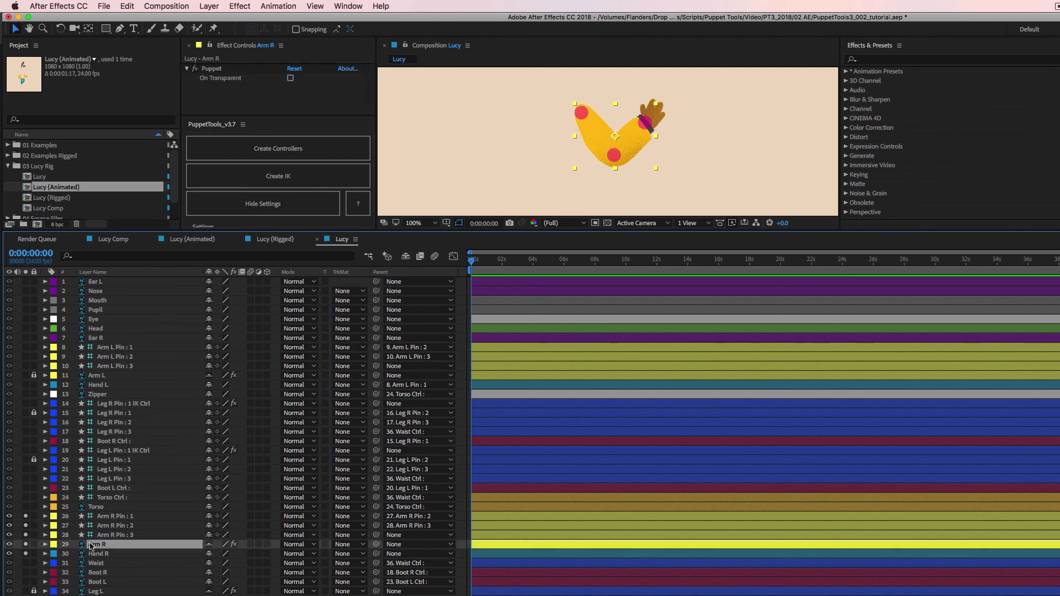
Unsolo Arm R and its pin controllers, and move Hand R's anchor point toward the wrist with the Pan Behind tool.
left_click_drag(27, 518, 27, 545)
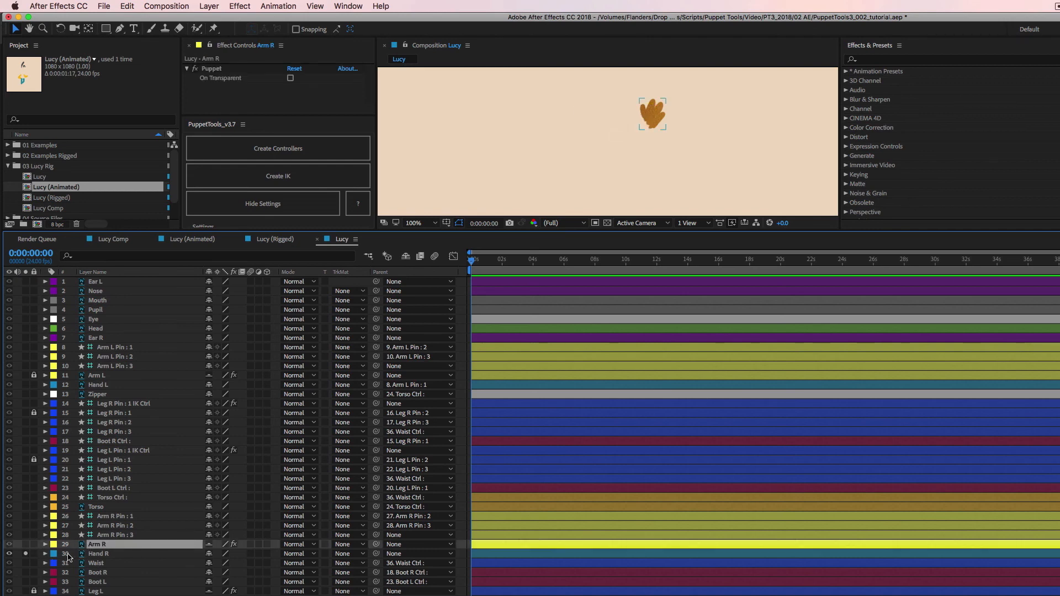
left_click(100, 554)
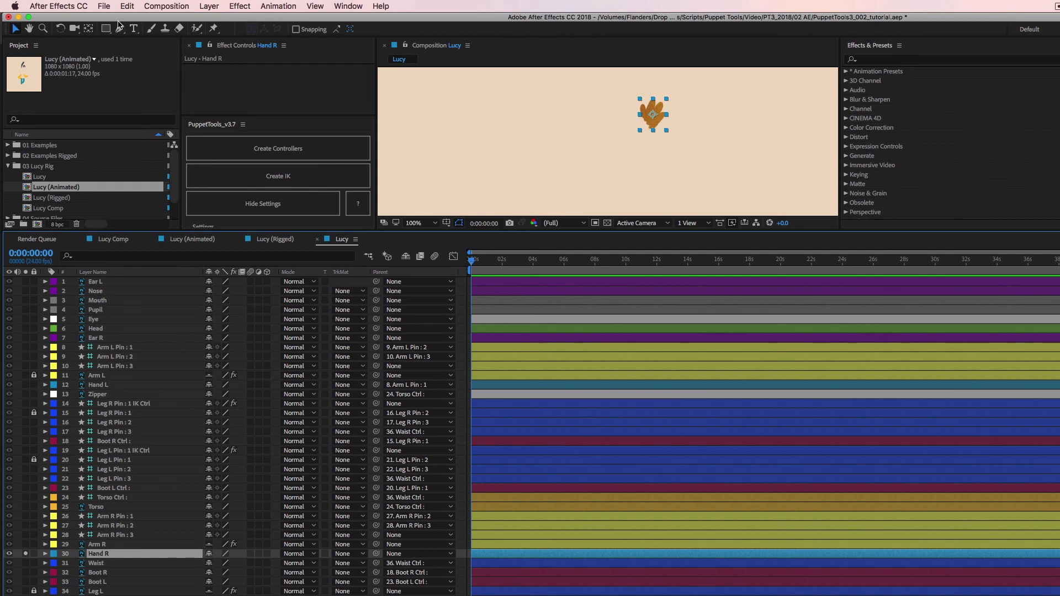
left_click(88, 29)
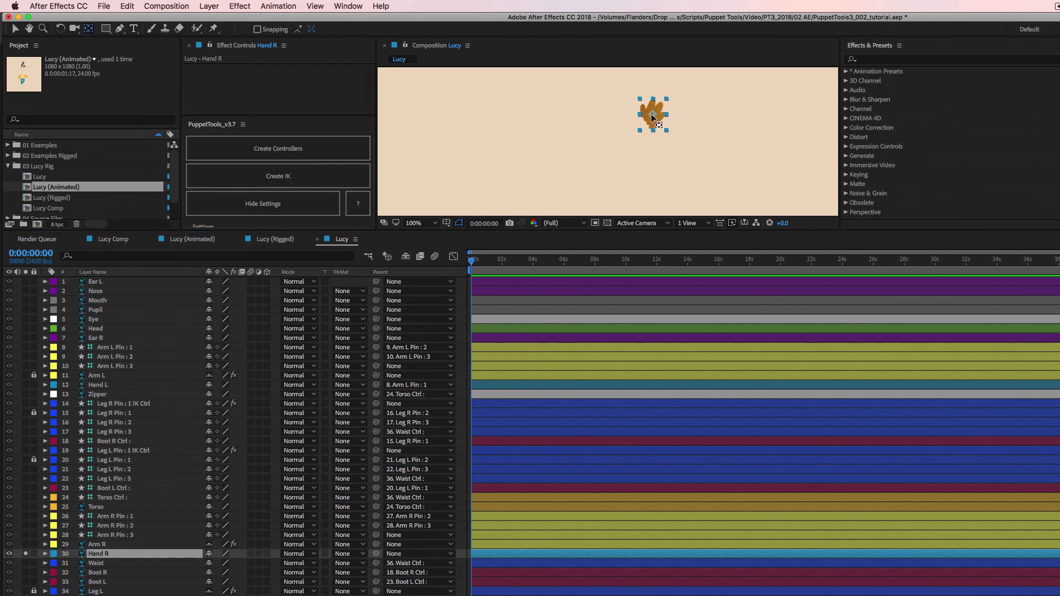
left_click_drag(651, 114, 648, 120)
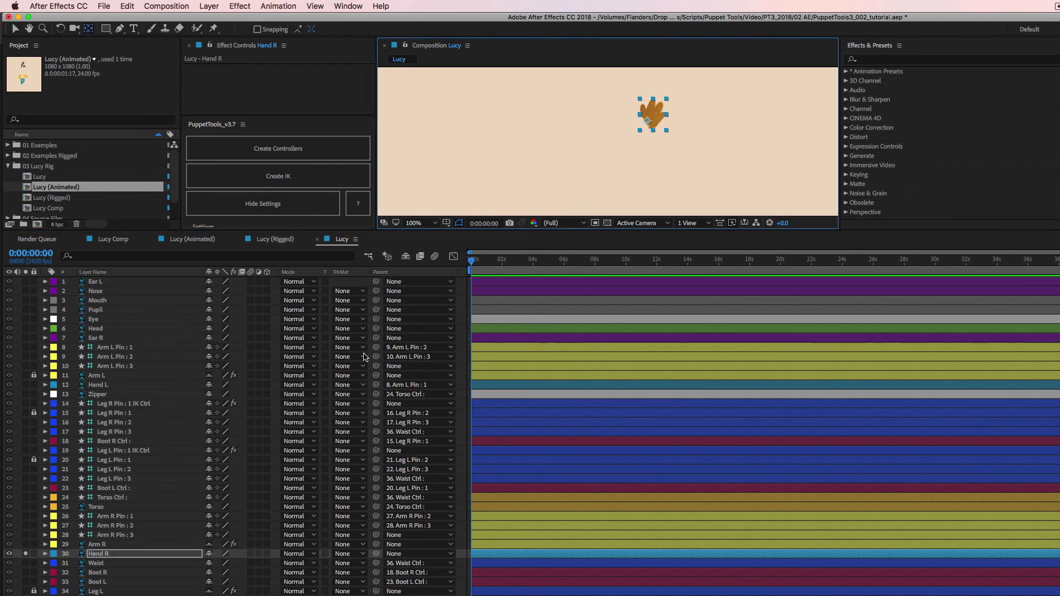
Solo Arm R with the hand again and fine-tune Hand R's anchor point to the middle of the sleeve cuff.
left_click(25, 544)
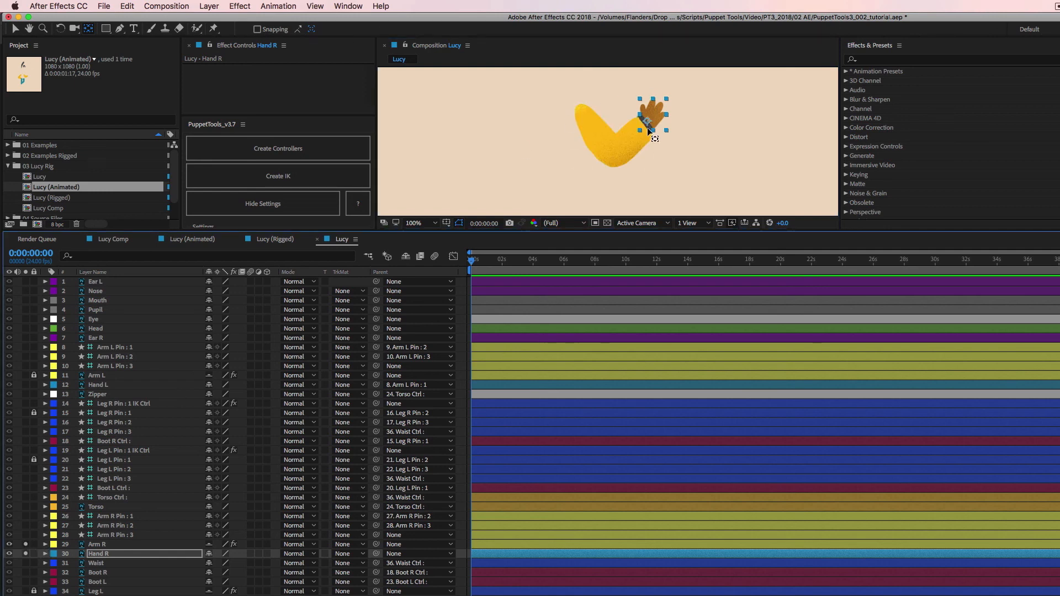
left_click_drag(647, 122, 644, 127)
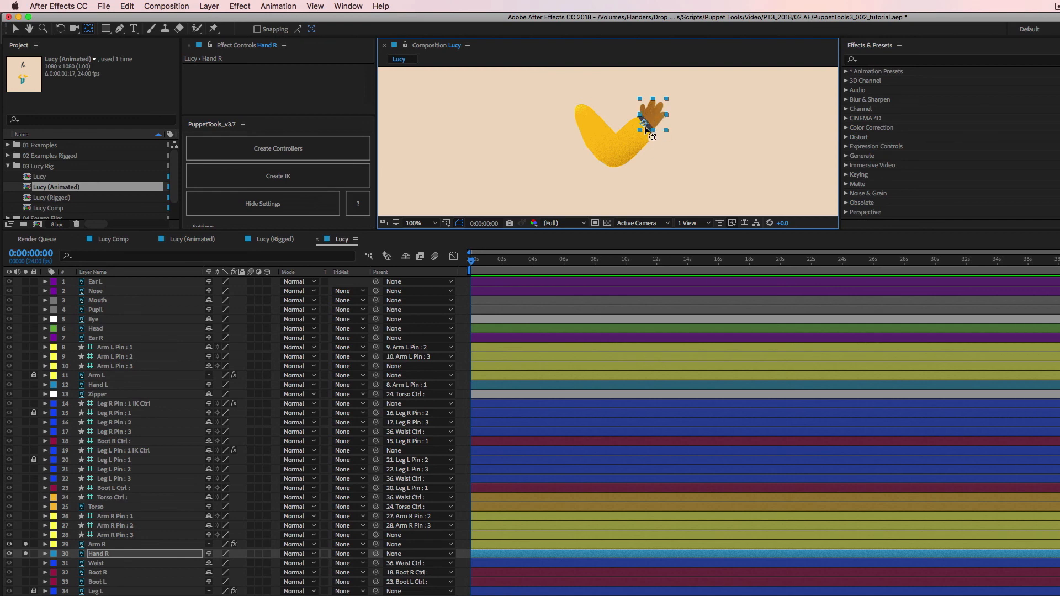
left_click(25, 554)
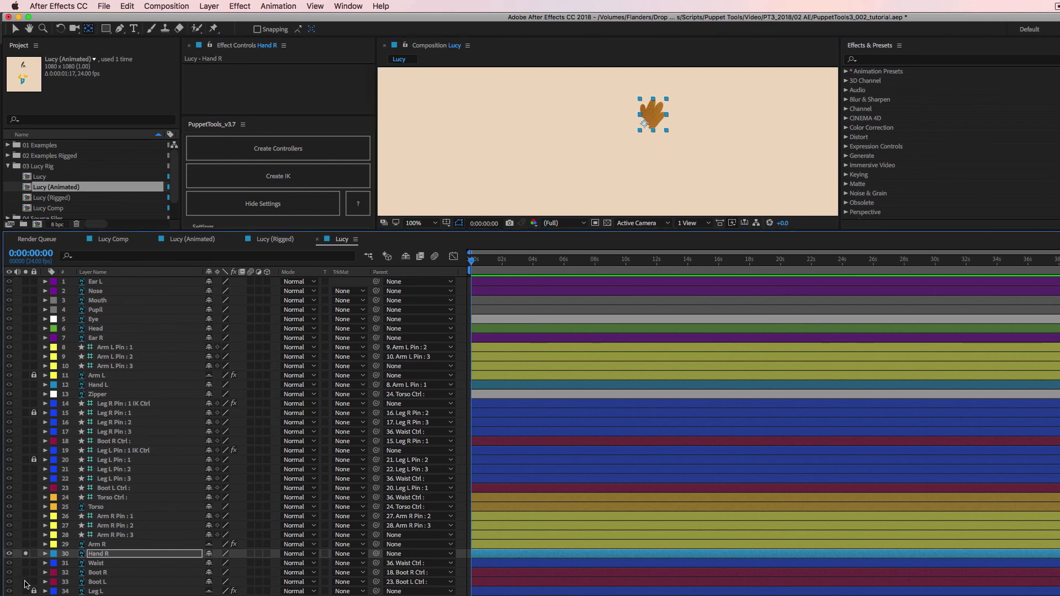
left_click(26, 544)
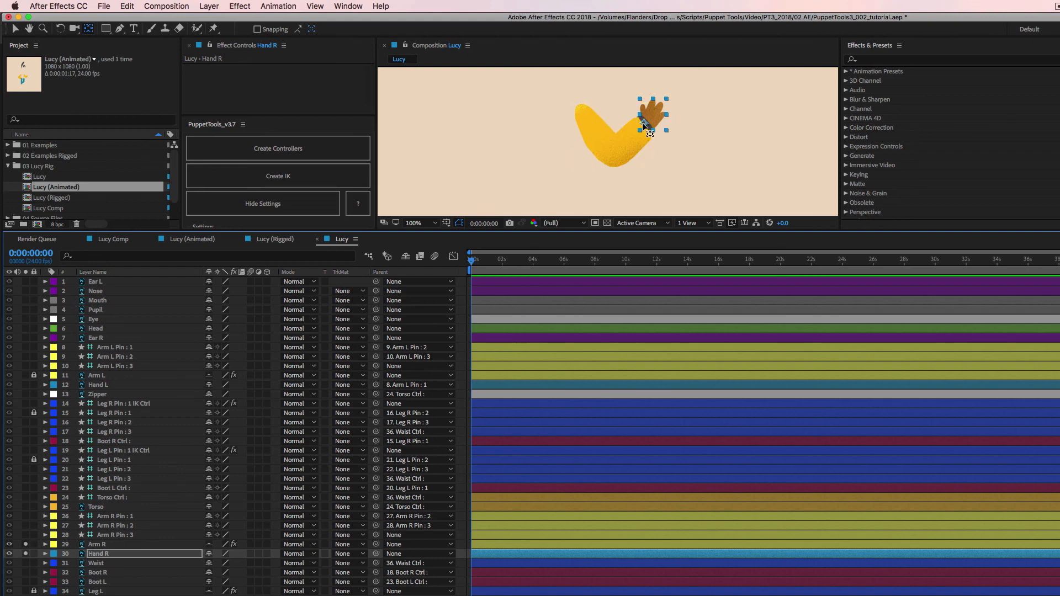
left_click_drag(644, 122, 644, 121)
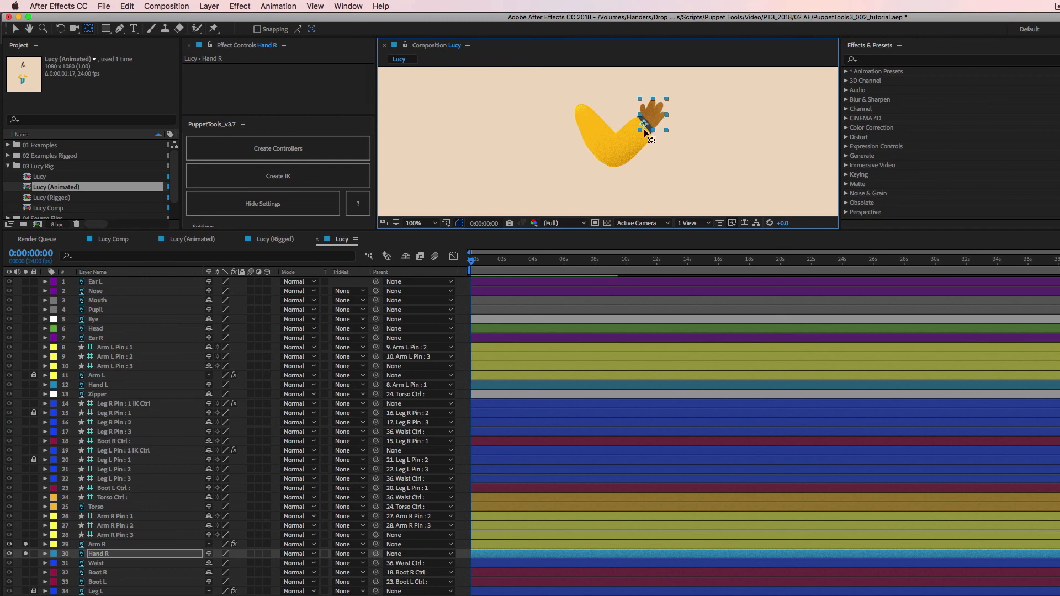
Solo the Arm R pin controllers with the hand, and parent Hand R to Arm R Pin : 1.
left_click(97, 545)
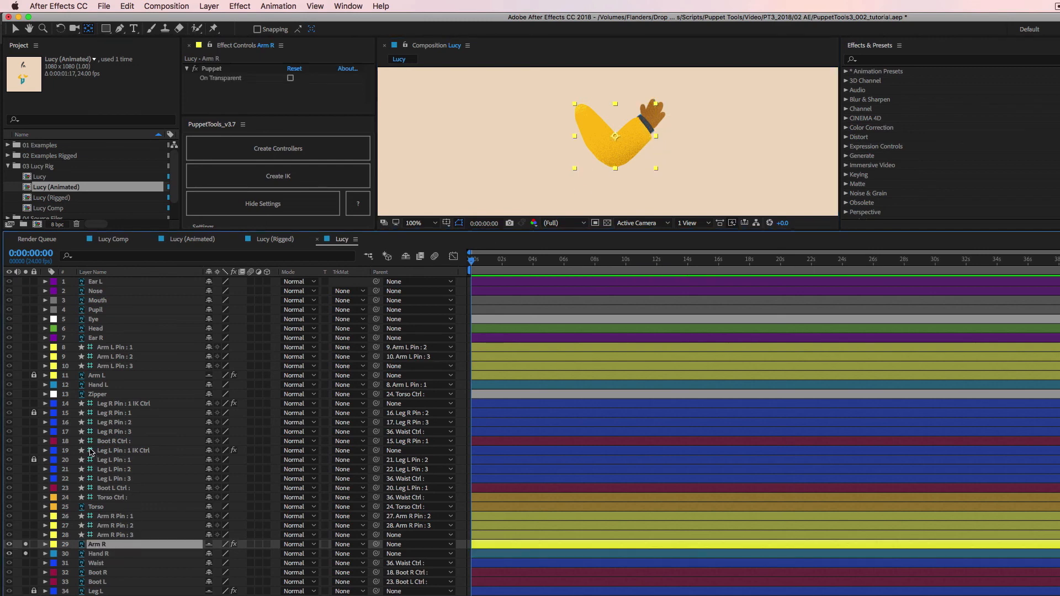
left_click(96, 554)
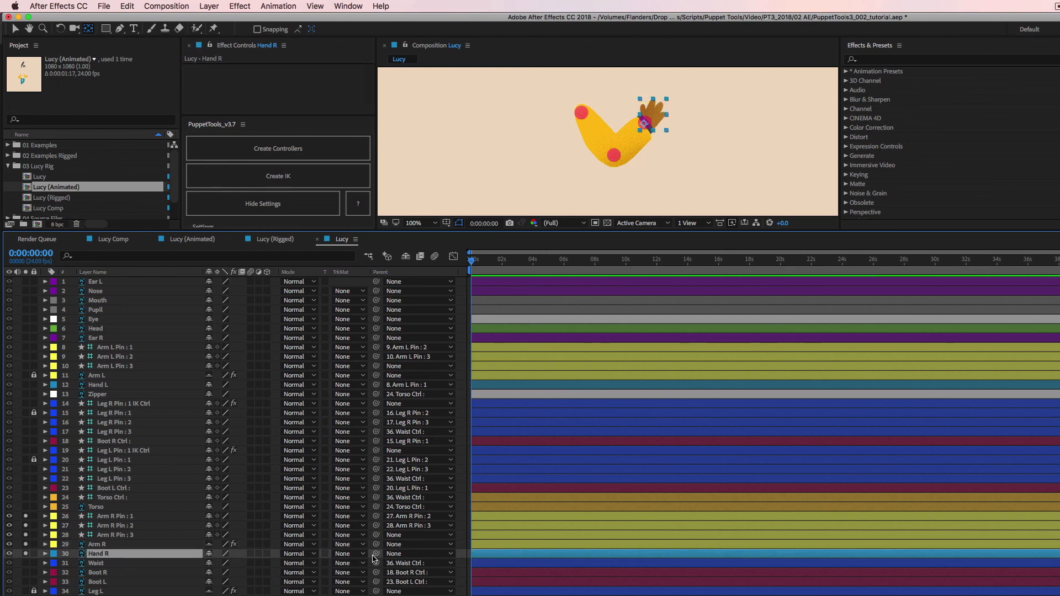
left_click(118, 518)
left_click(105, 554)
left_click_drag(376, 554, 121, 517)
Test the Arm R chain by rotating its three pin controllers together to 4°, hide their rotation, and unsolo the arm and hand layers.
left_click(126, 536, "shift")
key("r")
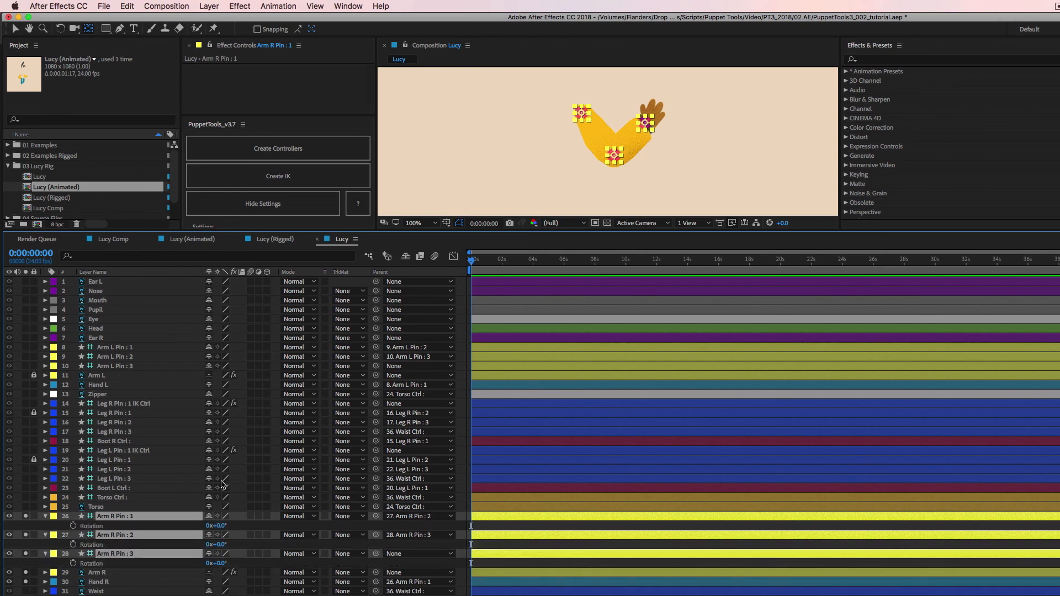
mouse_move(220, 529)
left_mouse_down()
mouse_move(243, 544)
mouse_move(210, 526)
left_mouse_up()
key("super+z")
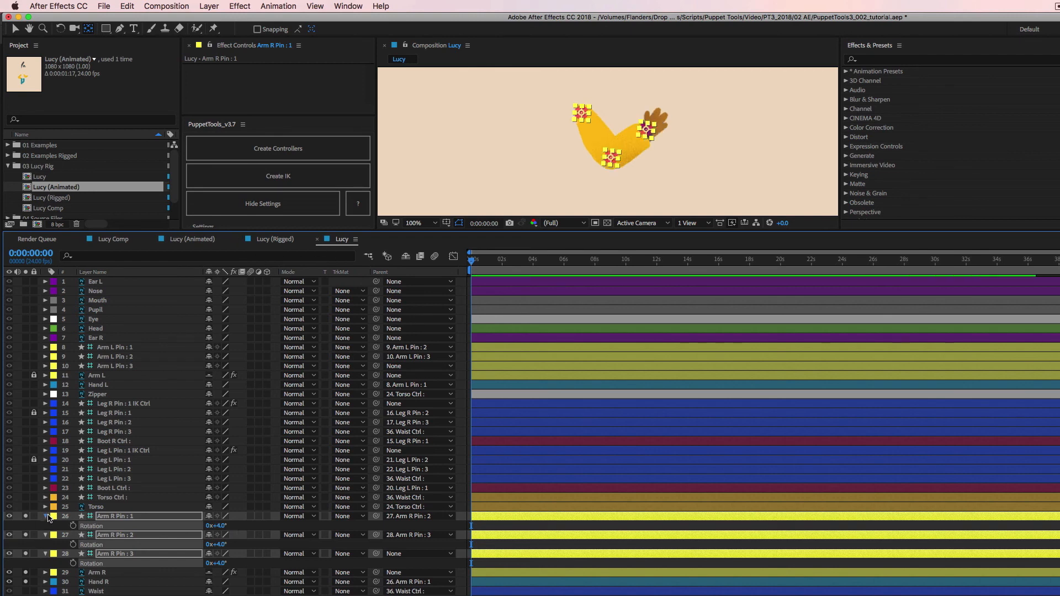
left_click(45, 517)
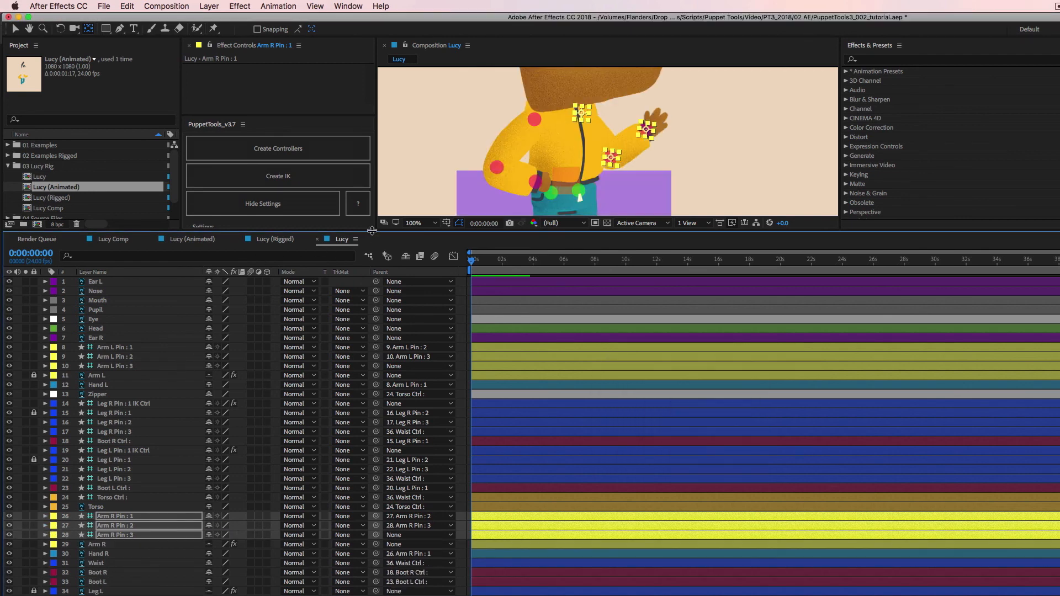
Try moving the Waist Ctrl controller to test whether the arms follow the body.
left_click_drag(369, 232, 368, 408)
key("v")
left_click(753, 234)
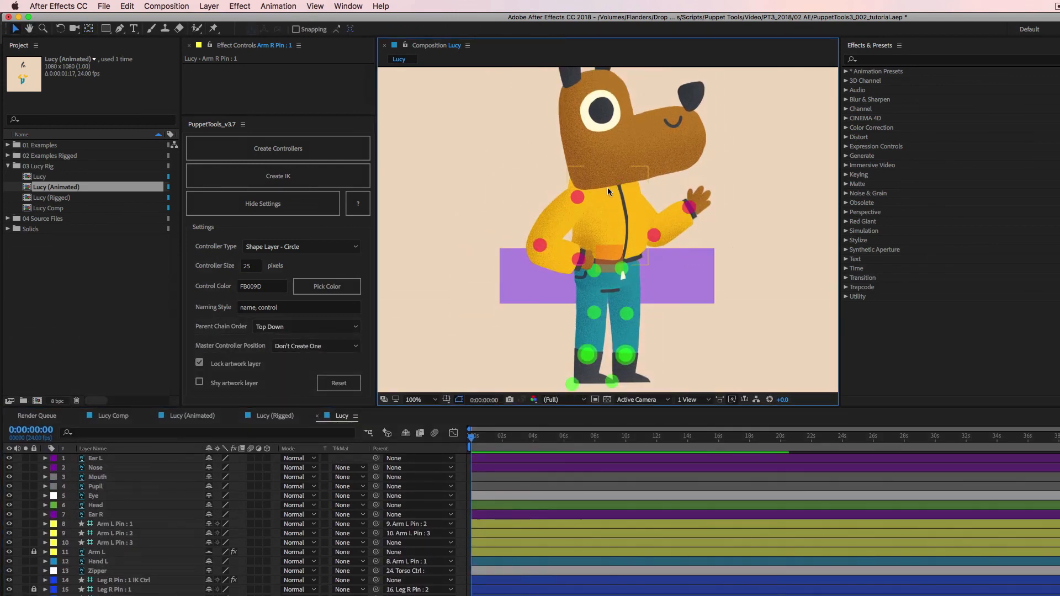
left_click(694, 287)
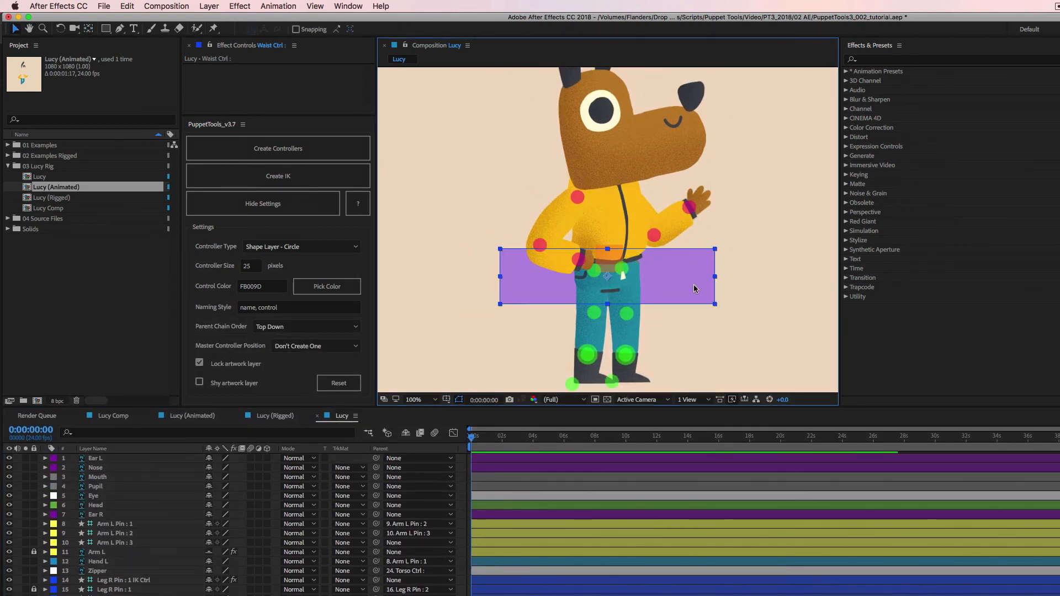
mouse_move(694, 287)
left_mouse_down()
mouse_move(710, 290)
mouse_move(657, 329)
mouse_move(683, 300)
left_mouse_up()
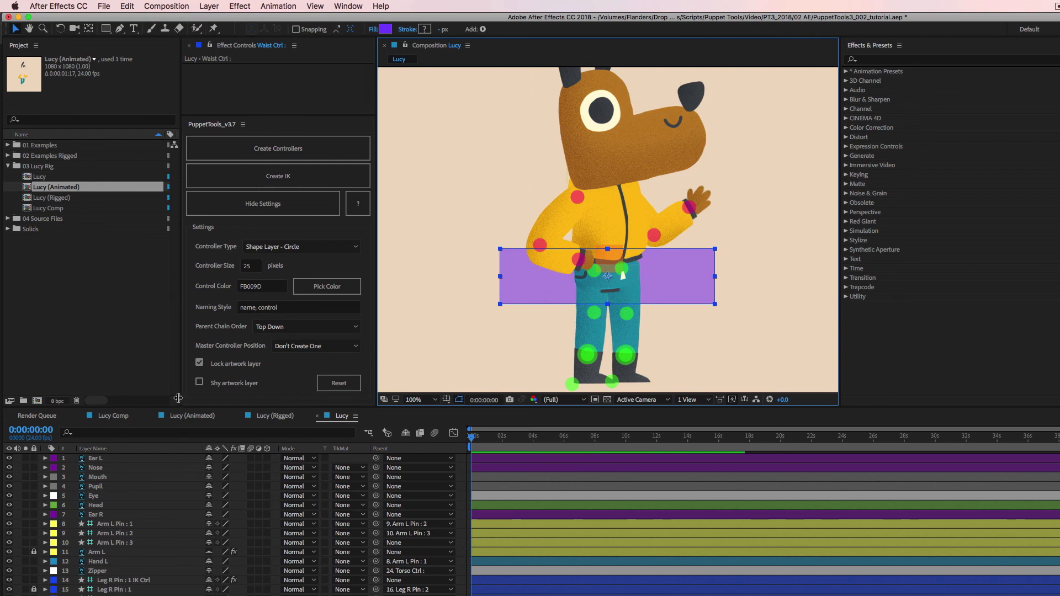
Move the three Arm R pin controllers above the Torso layer in the stacking order.
left_click_drag(163, 407, 181, 329)
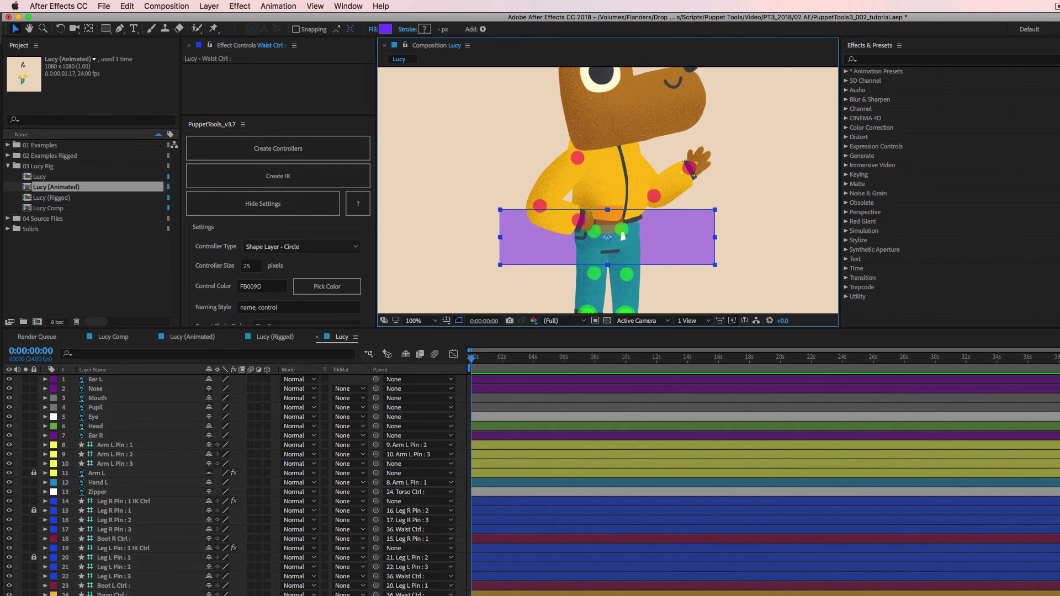
left_click(690, 167)
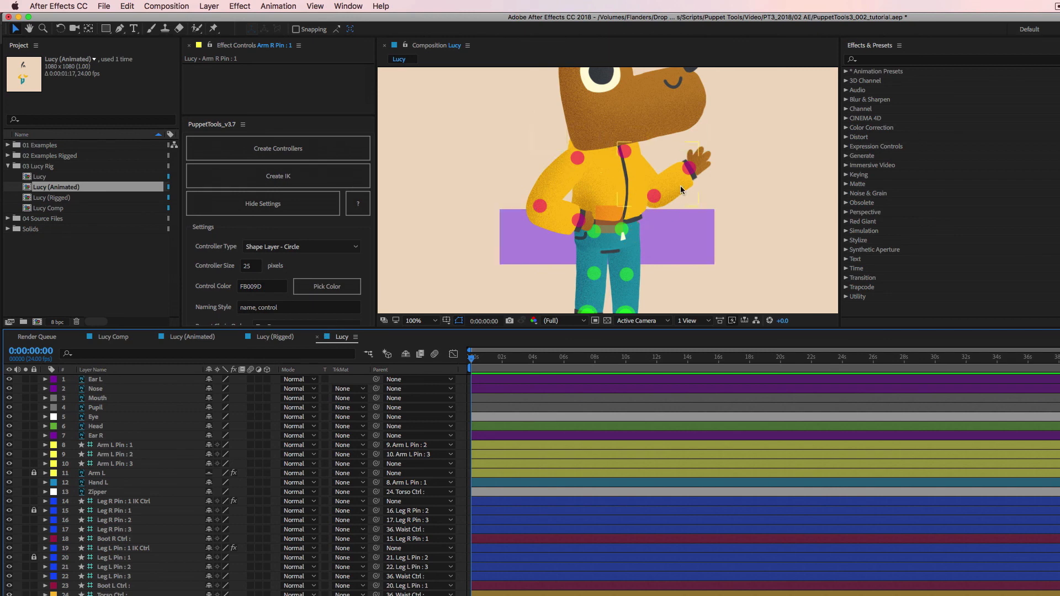
left_click(701, 231)
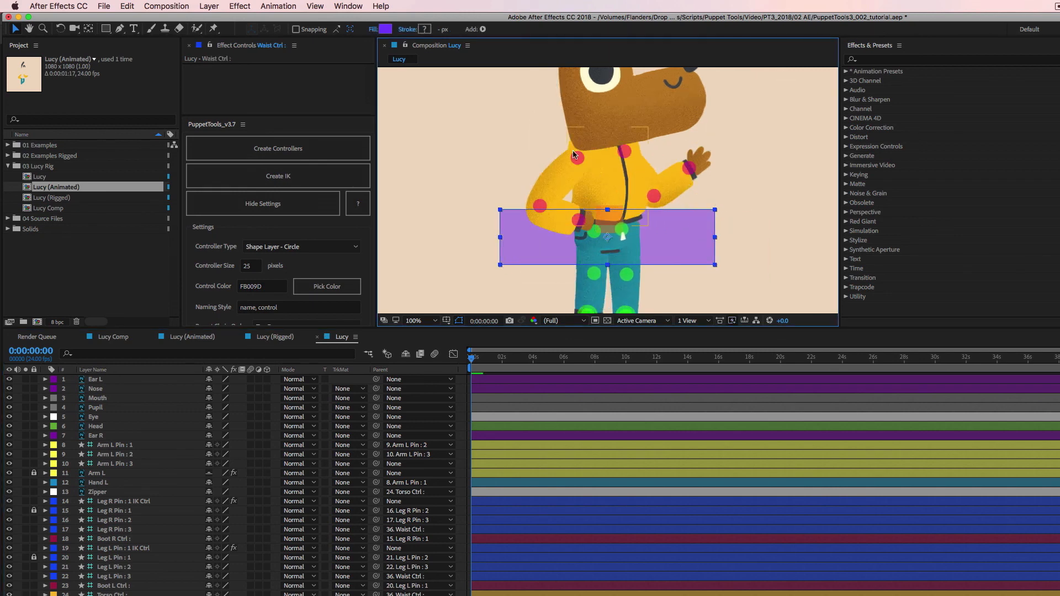
Try moving the Arm R Pin : 3 shoulder controller to test how the arm follows.
left_click(635, 141)
left_click_drag(647, 144, 650, 145)
key("super+z")
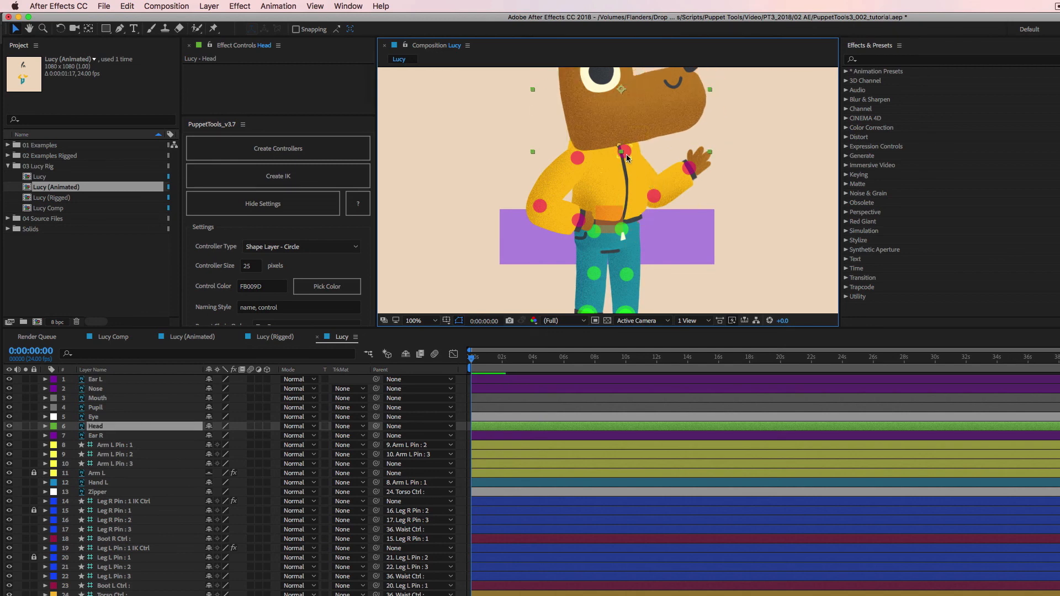
left_click(627, 154)
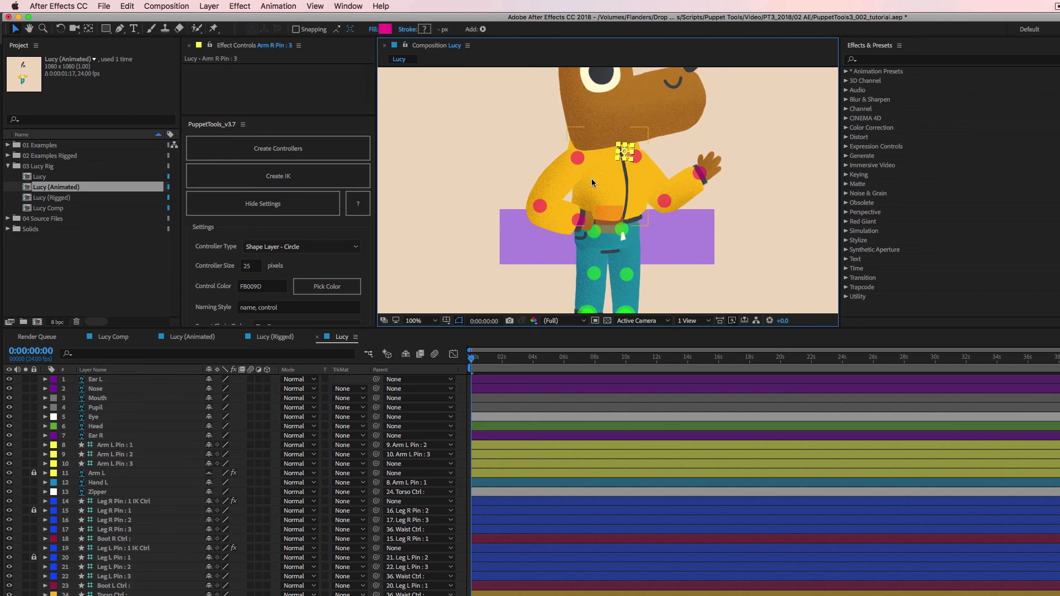
Parent both shoulder controllers, Arm L Pin : 3 and Arm R Pin : 3, to Torso Ctrl.
key("grave")
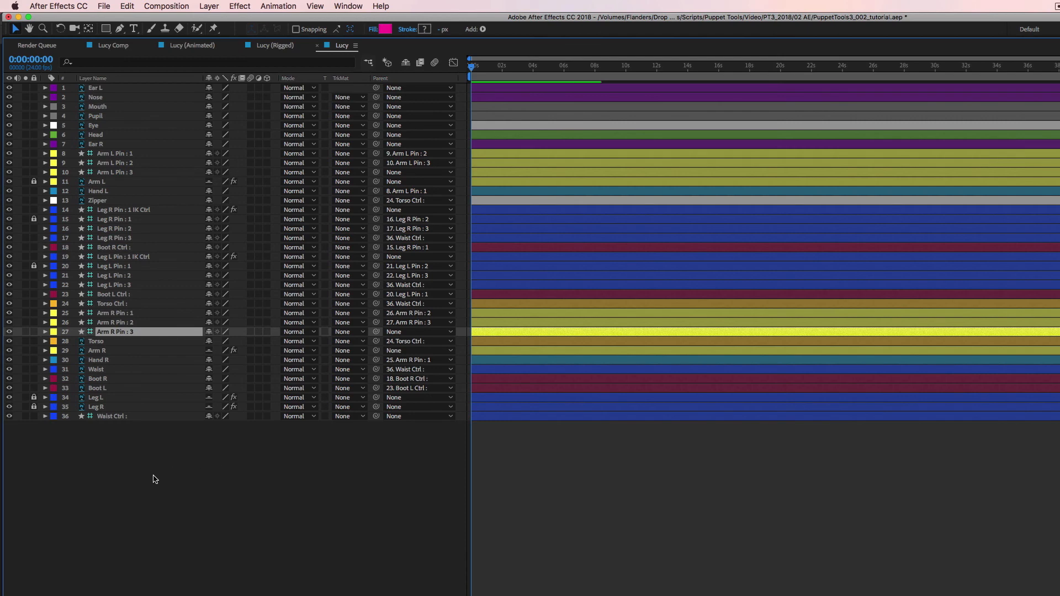
left_click(155, 480)
left_click(129, 312)
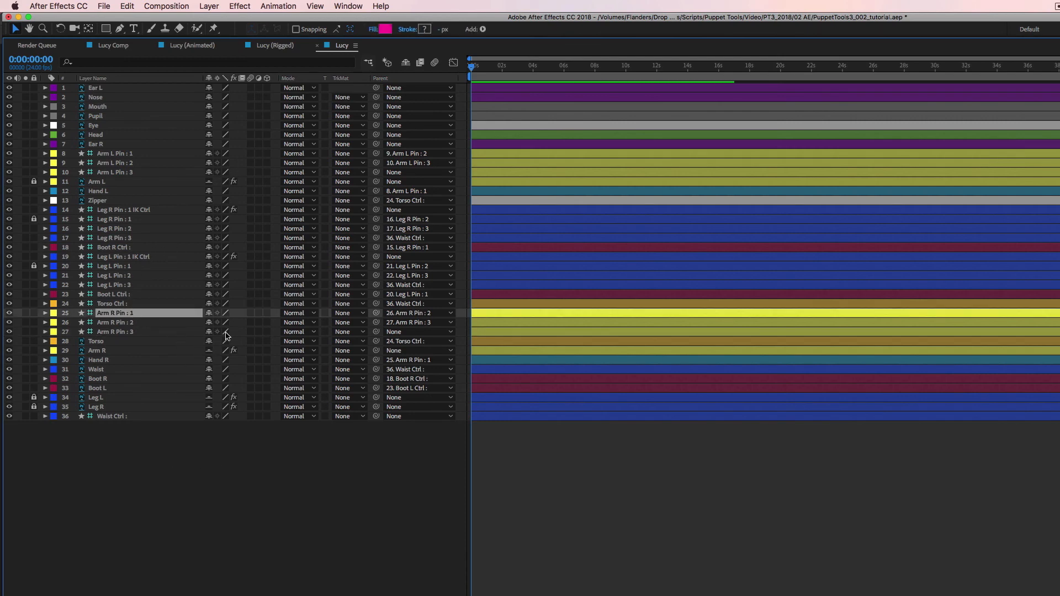
key("grave")
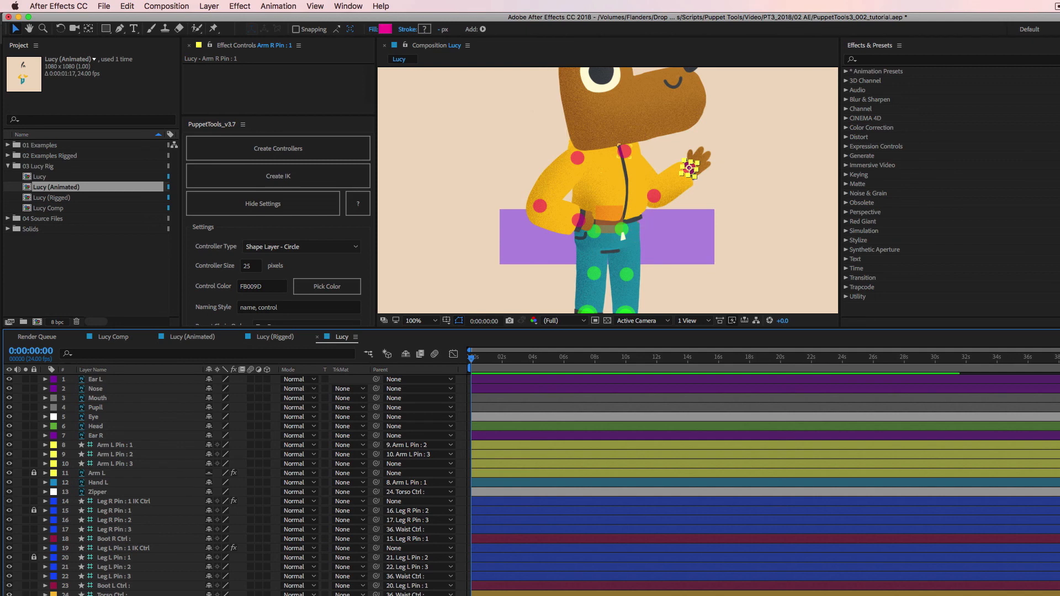
left_click(624, 152)
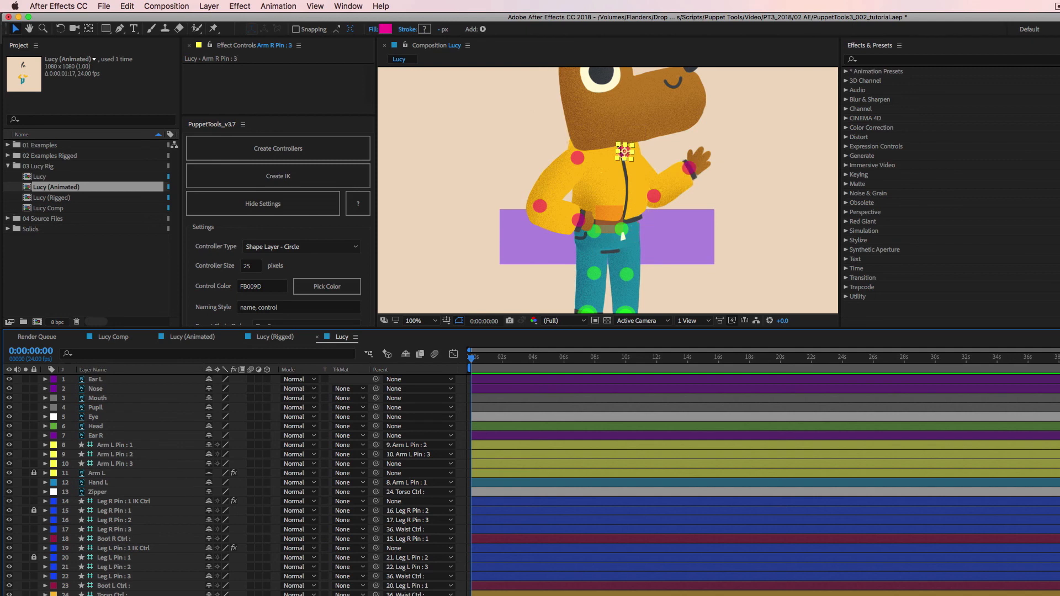
left_click(122, 463, "super")
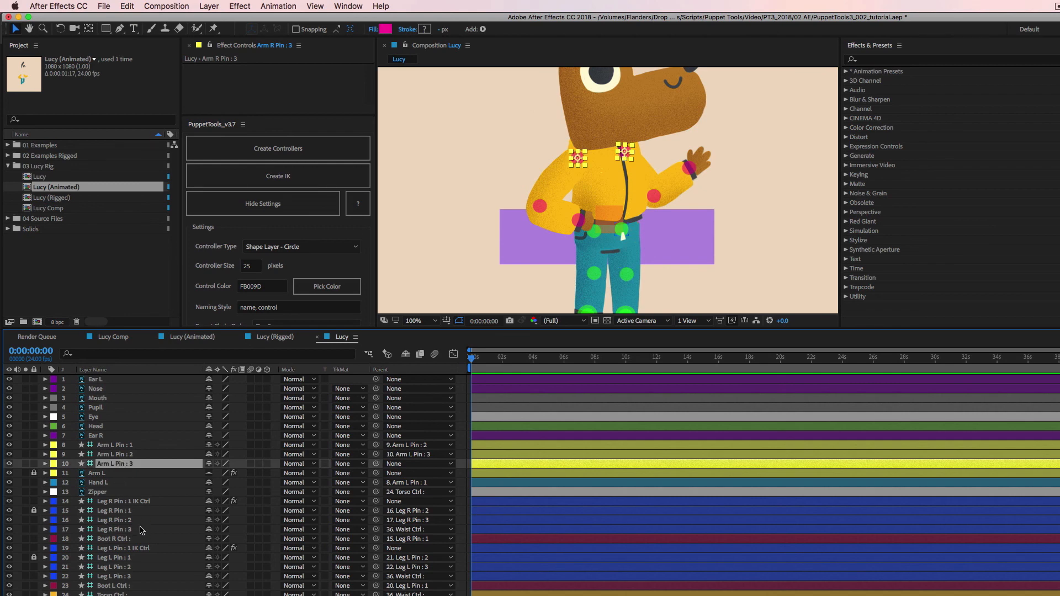
key("grave")
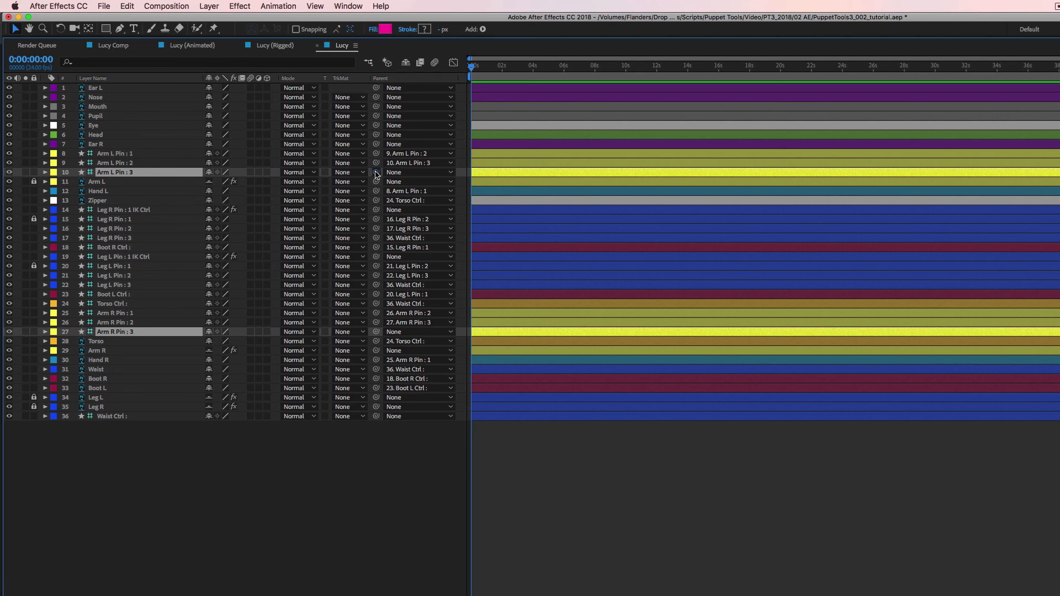
left_click_drag(303, 182, 121, 308)
key("grave")
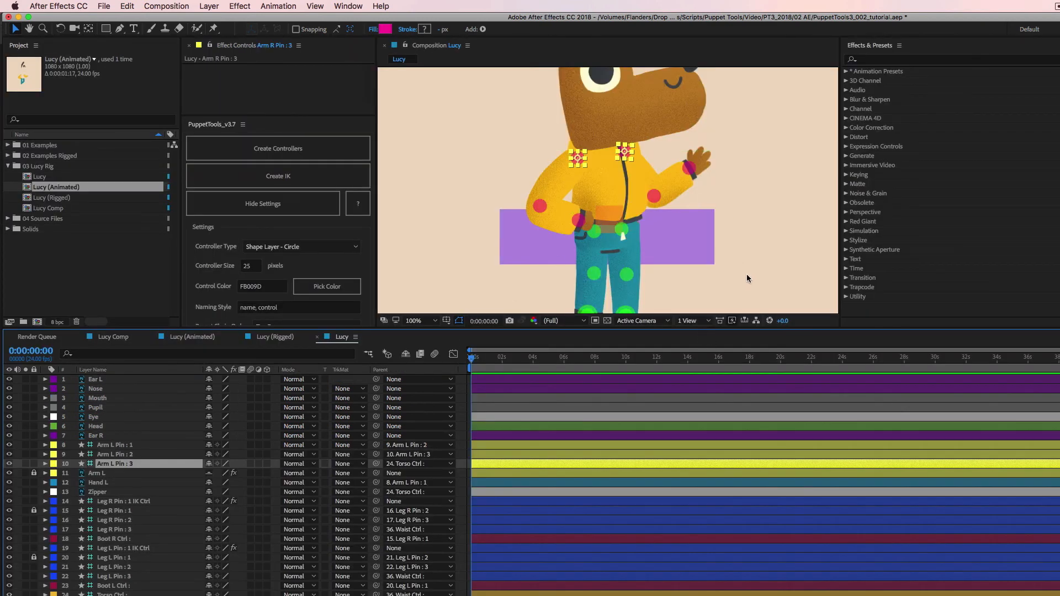
Try moving Waist Ctrl to test the parented arms, and review the finished Lucy (Rigged) and Lucy (Animated) comps.
key("comma")
mouse_move(635, 220)
left_mouse_down()
mouse_move(675, 255)
mouse_move(616, 247)
mouse_move(650, 247)
mouse_move(648, 237)
mouse_move(651, 262)
mouse_move(634, 230)
mouse_move(605, 243)
mouse_move(663, 238)
mouse_move(621, 237)
mouse_move(564, 271)
mouse_move(623, 244)
left_mouse_up()
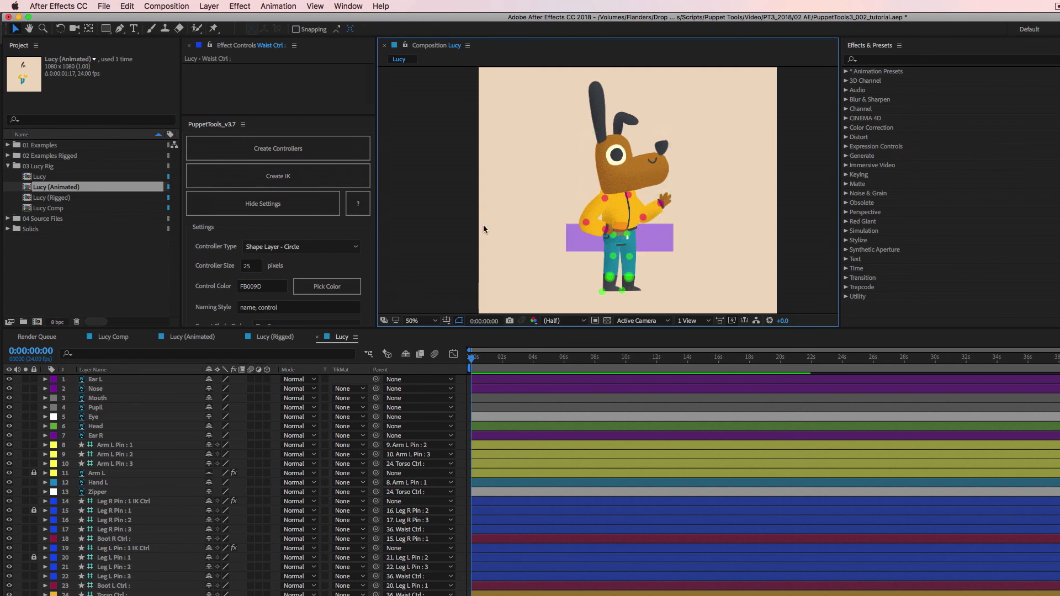
left_click(275, 337)
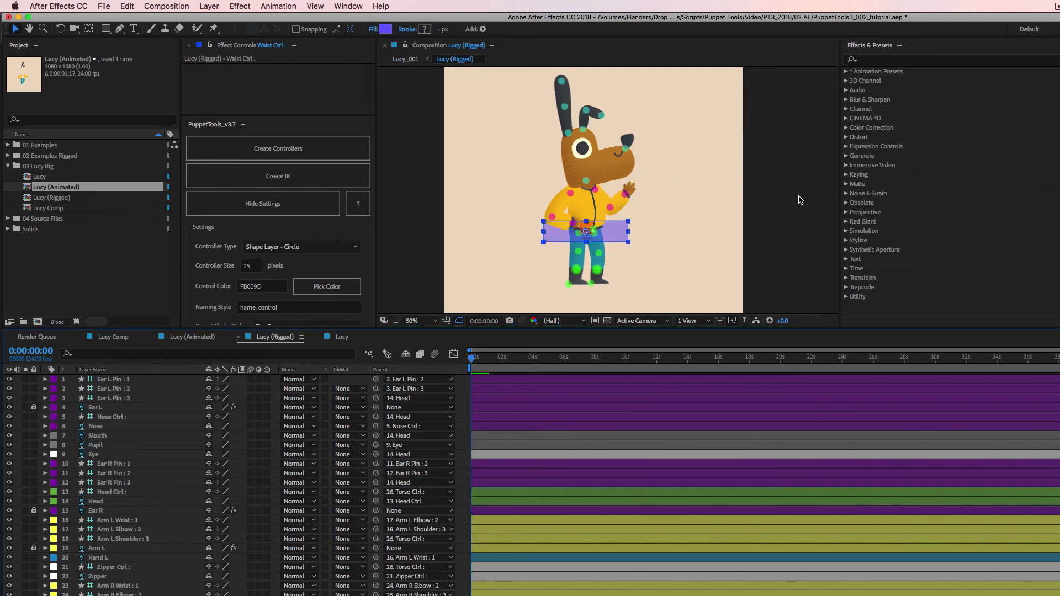
left_click(192, 337)
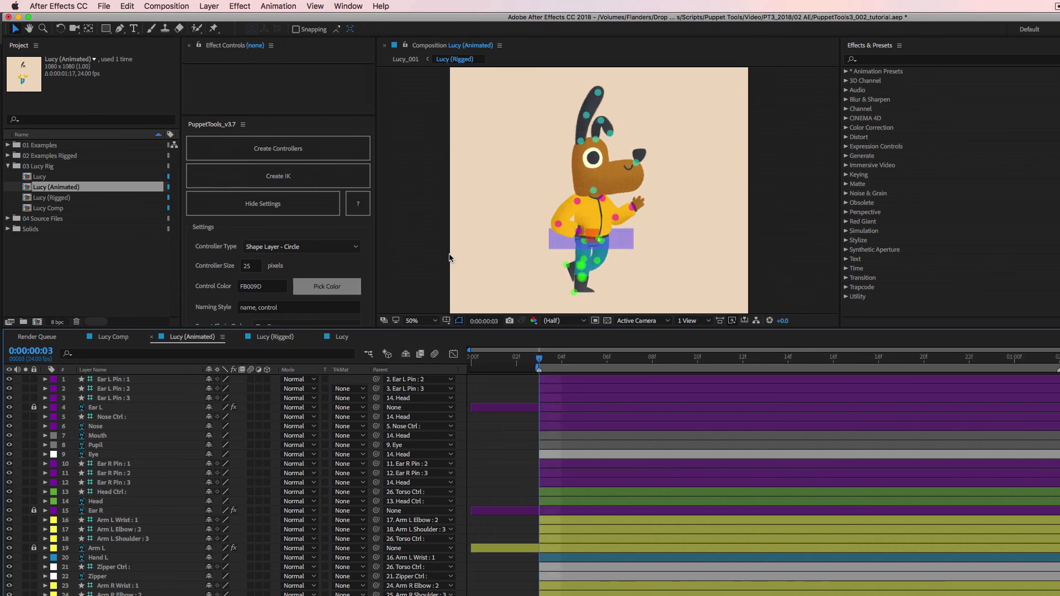
left_click(817, 193)
key("space")
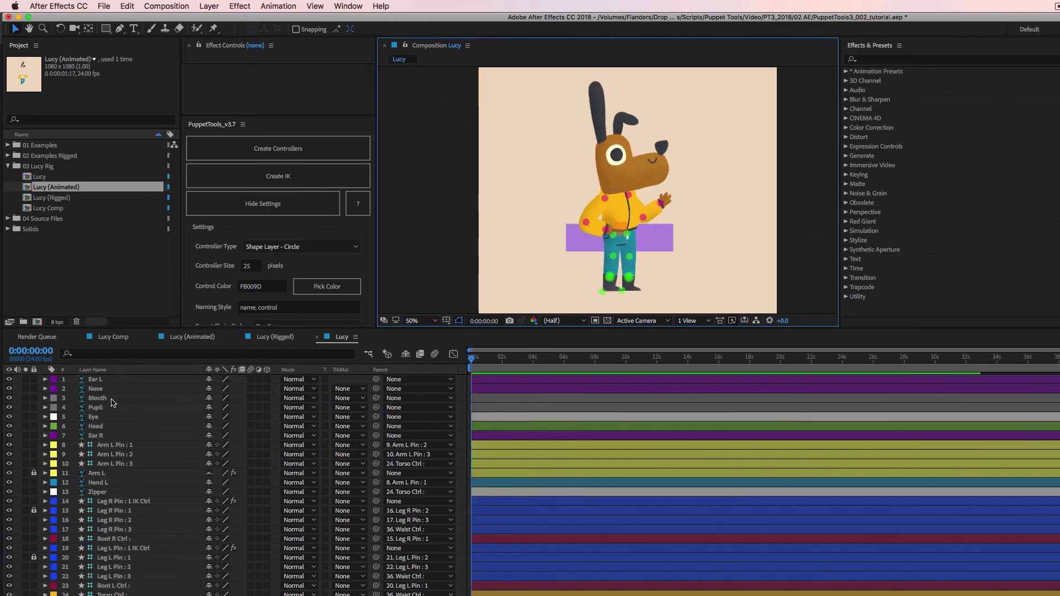
Move the Head layer's anchor point from its centre down to the neck, just below the chin.
left_click(99, 428)
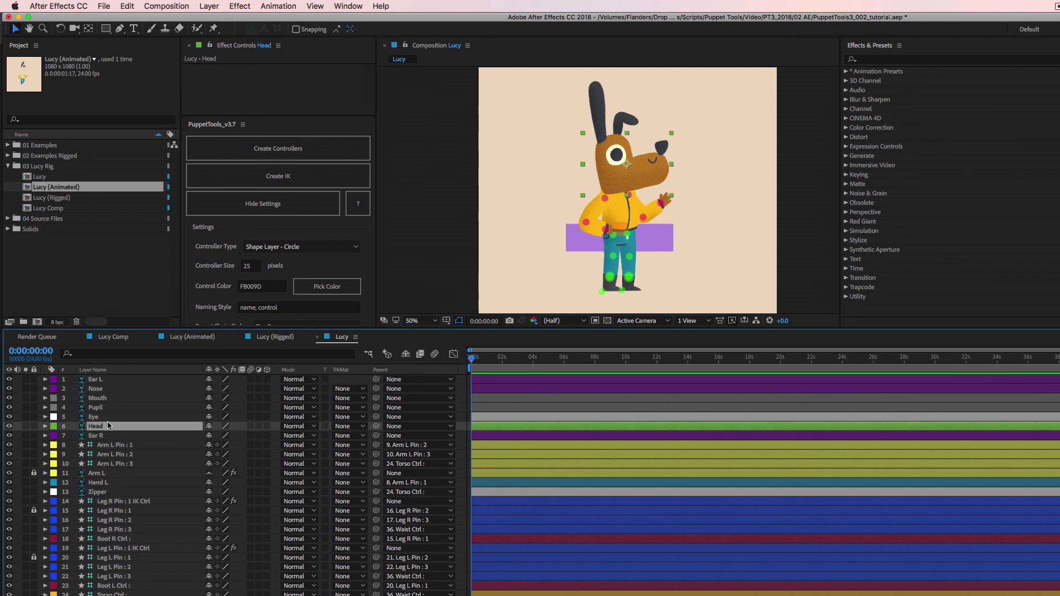
key("space")
left_click_drag(523, 196, 516, 195)
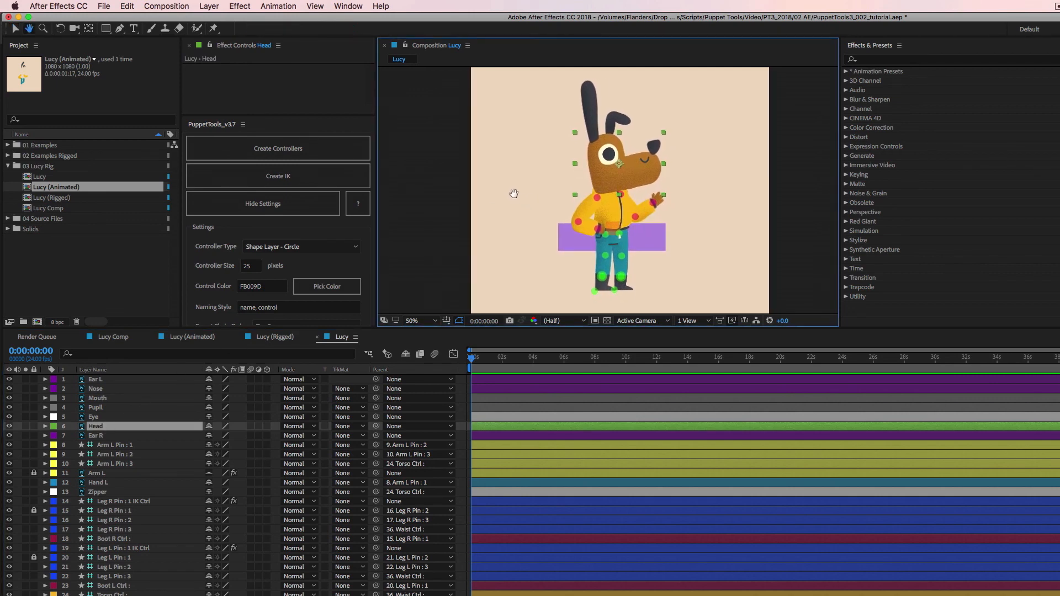
key("period")
key("space")
mouse_move(668, 172)
left_mouse_down()
mouse_move(665, 193)
mouse_move(665, 181)
left_mouse_up()
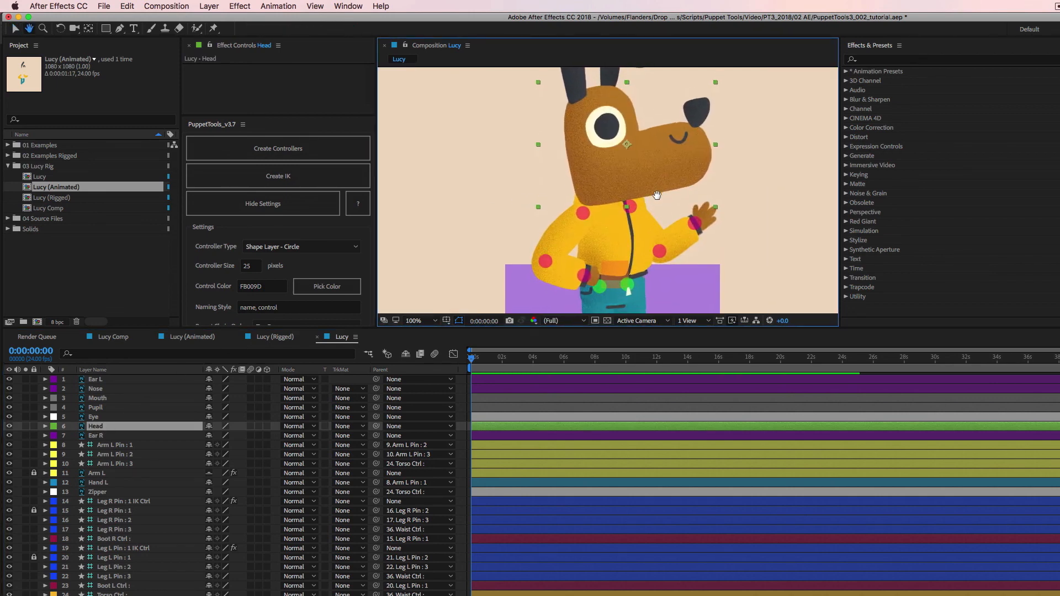
left_click(88, 29)
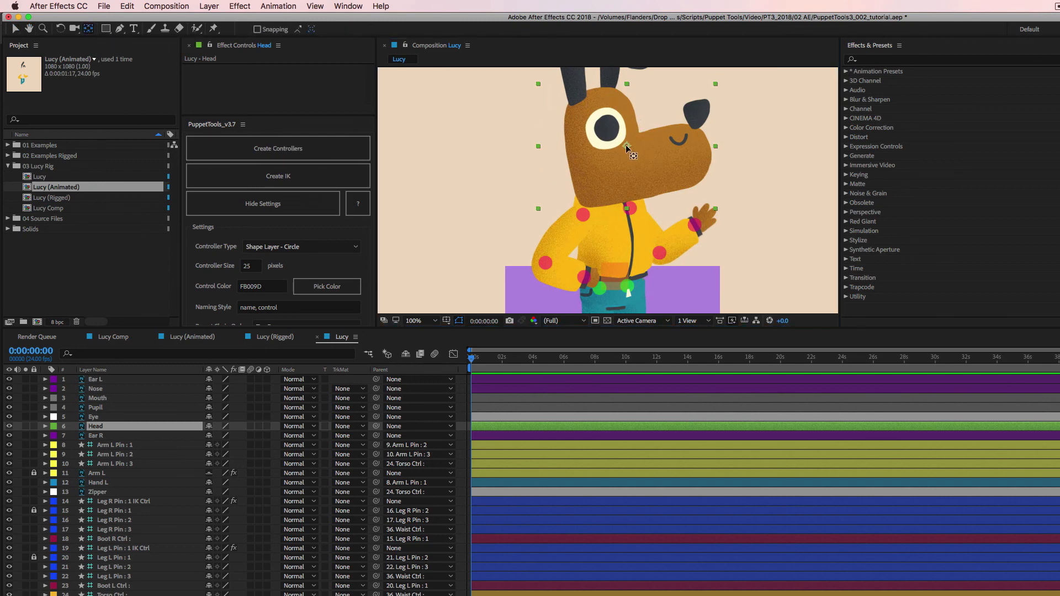
left_click_drag(627, 146, 610, 191)
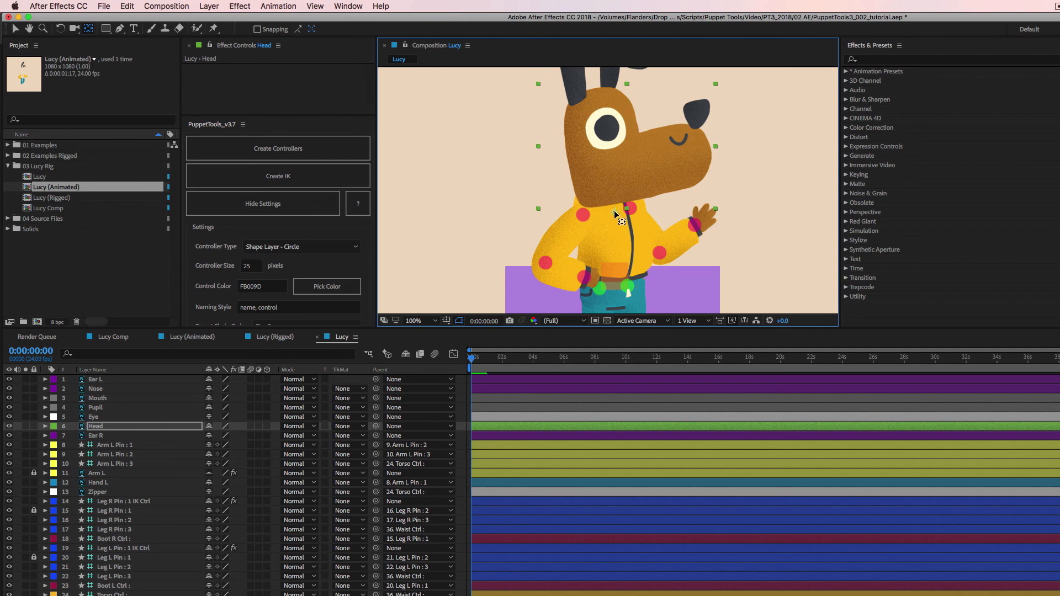
Test the neck pivot by rotating the Head layer, and undo the rotation.
key("r")
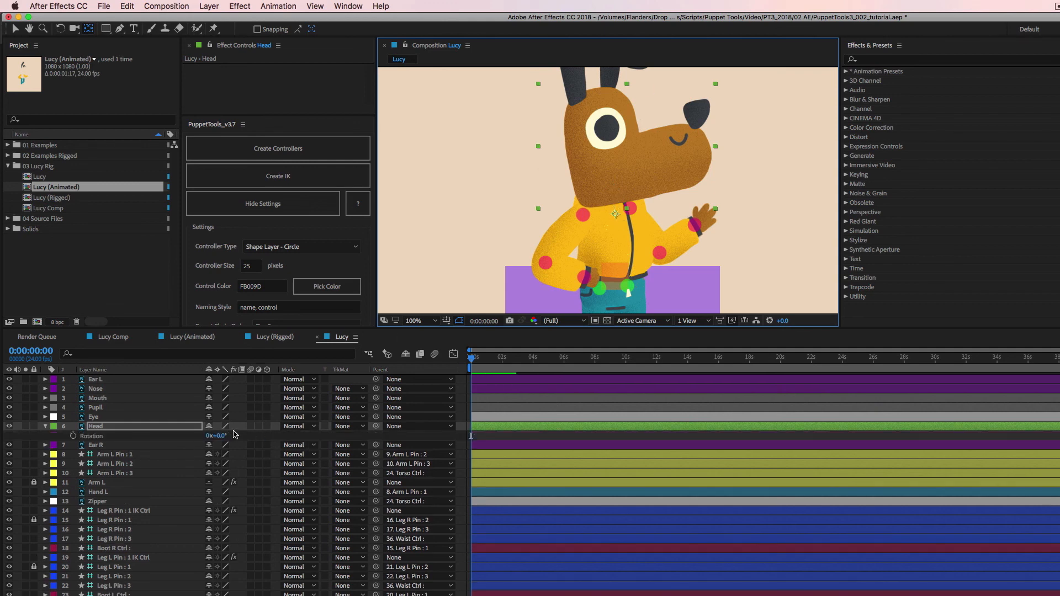
mouse_move(222, 438)
left_mouse_down()
mouse_move(203, 440)
mouse_move(237, 441)
left_mouse_up()
key("super+z")
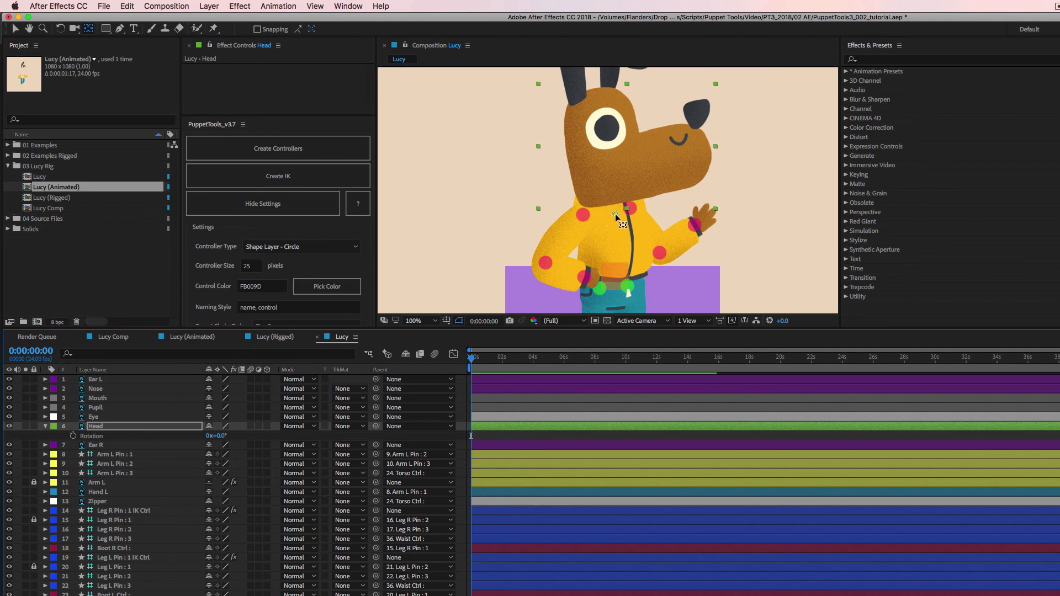
Move the Head layer's anchor point up inside the base of the head, testing it with a -1° rotation that is undone.
left_click_drag(615, 216, 608, 191)
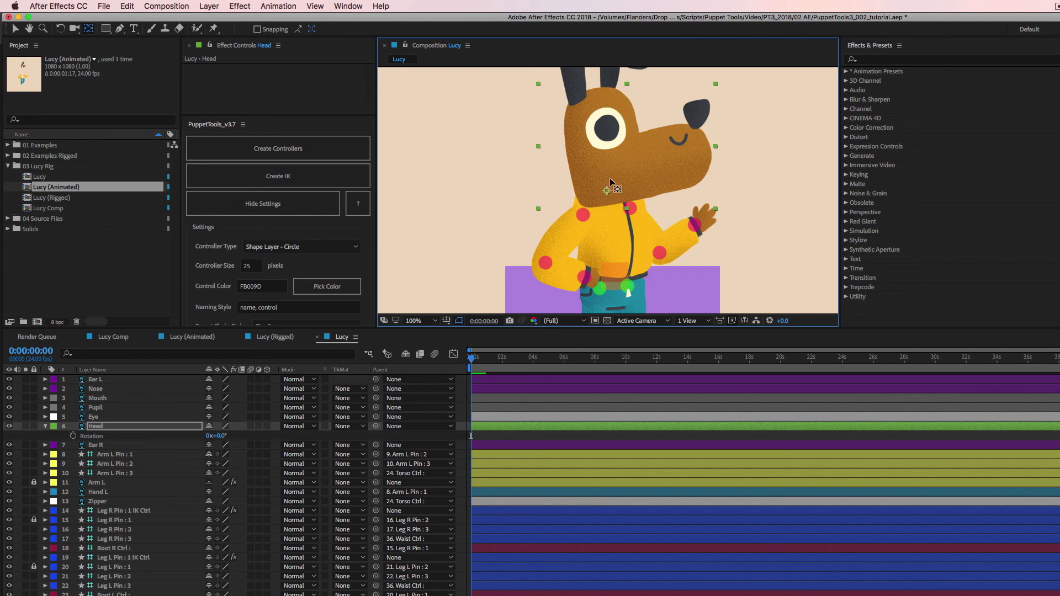
left_click_drag(219, 437, 216, 436)
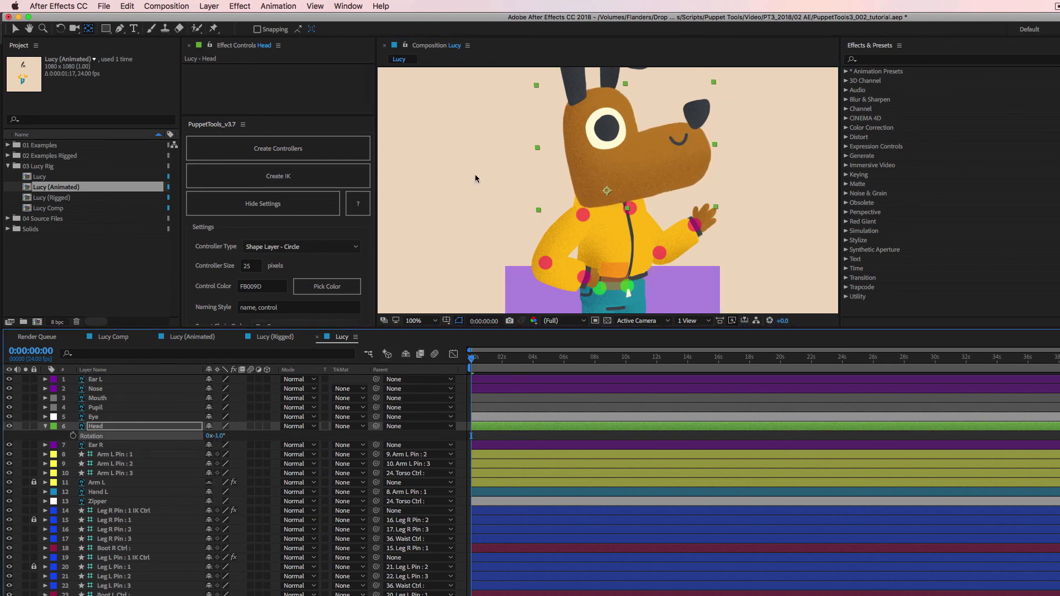
key("super+z")
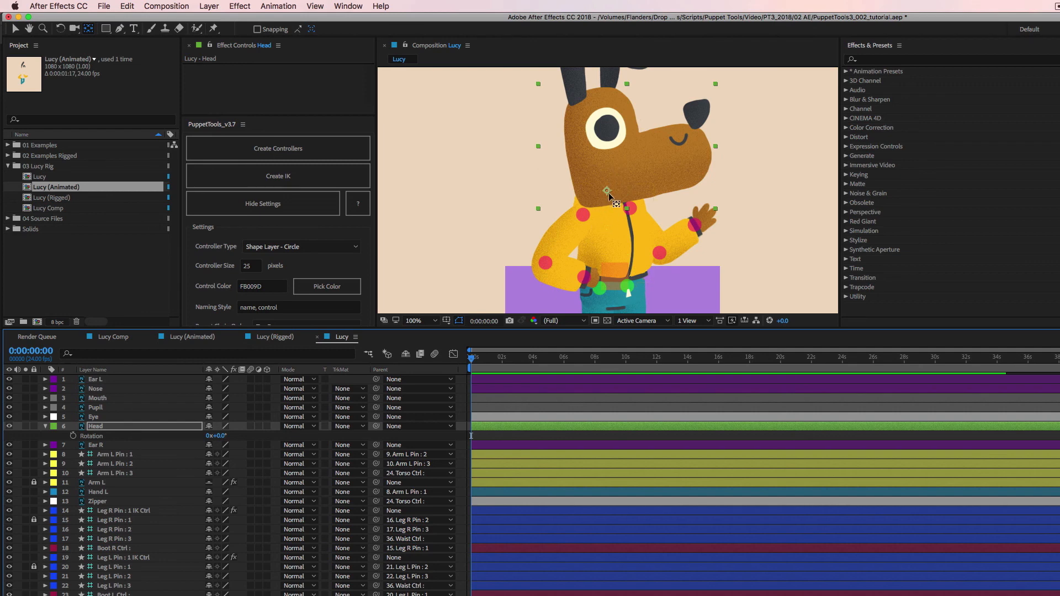
Set the PuppetTools control color to cyan 20FEFE and create a controller for the Head layer.
left_click(275, 337)
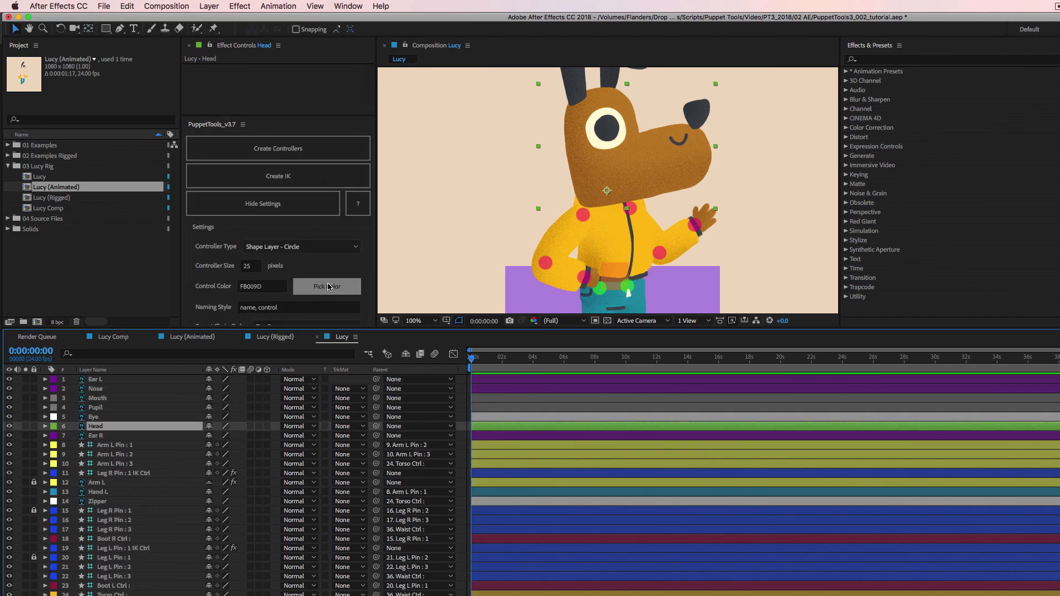
left_click(329, 286)
left_click(467, 276)
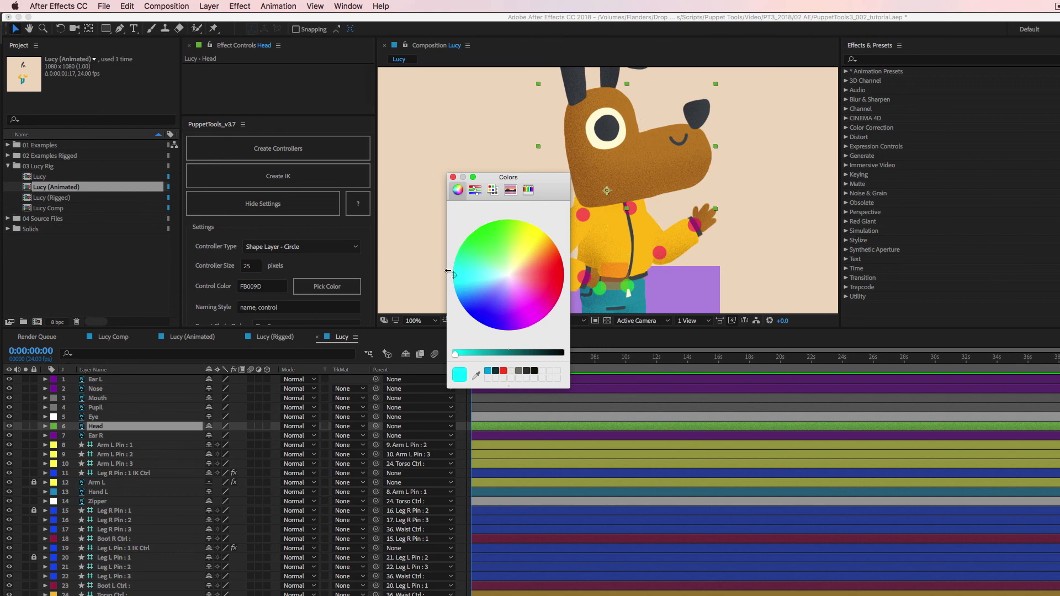
left_click(453, 178)
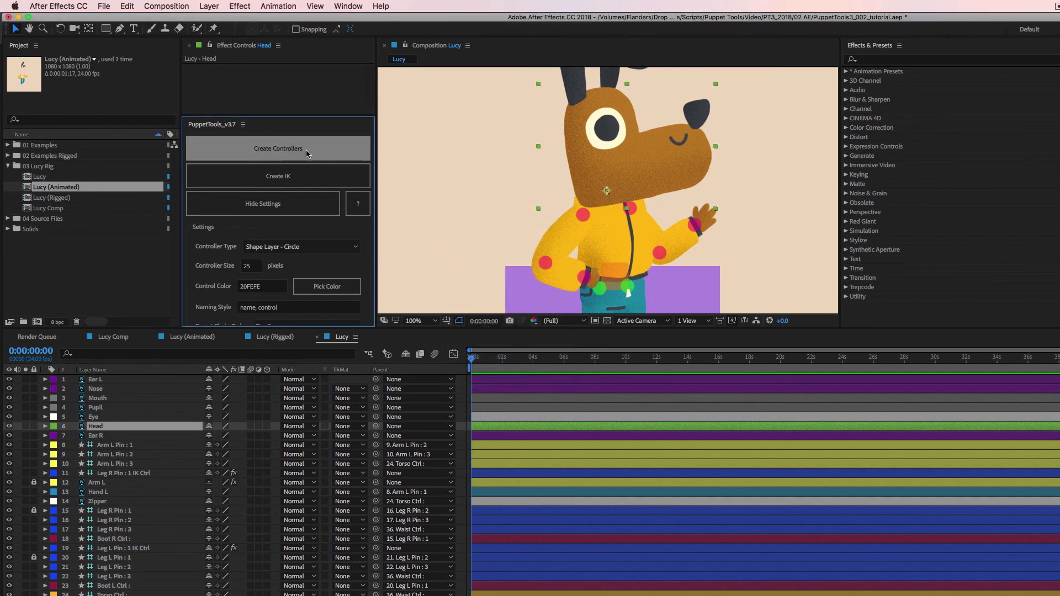
left_click(278, 148)
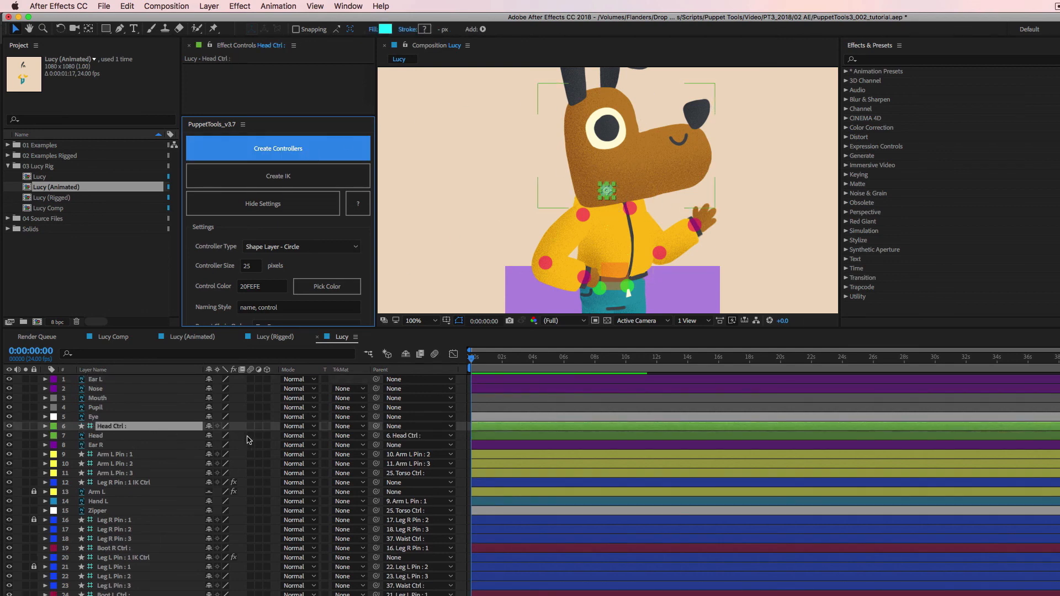
Test the Head Ctrl controller by rotating it, undo the rotation, and hide its rotation property.
key("r")
mouse_move(220, 436)
left_mouse_down()
mouse_move(235, 436)
mouse_move(223, 437)
left_mouse_up()
key("super+z")
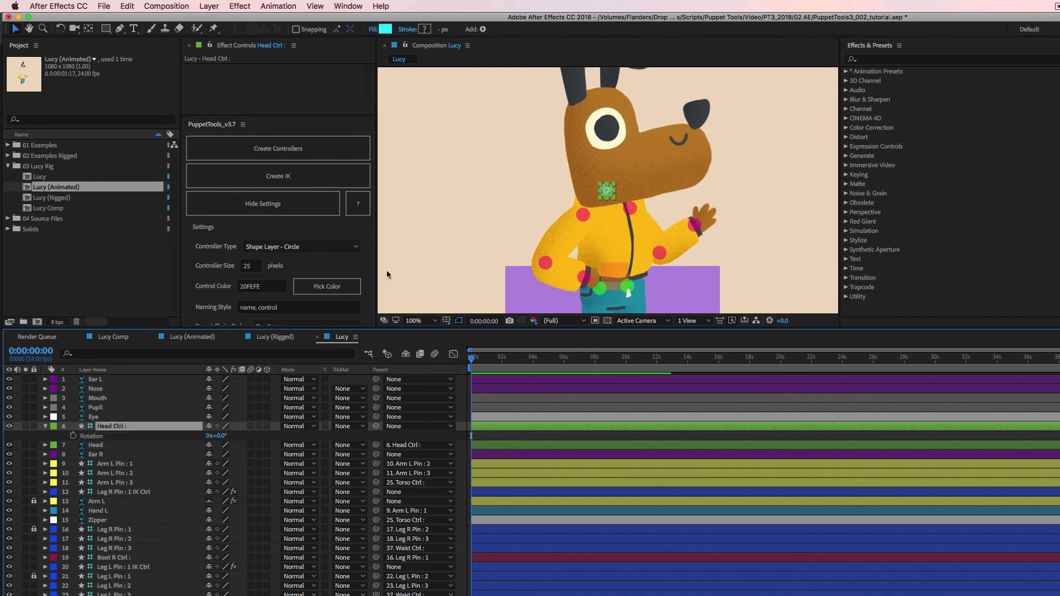
left_click(46, 427)
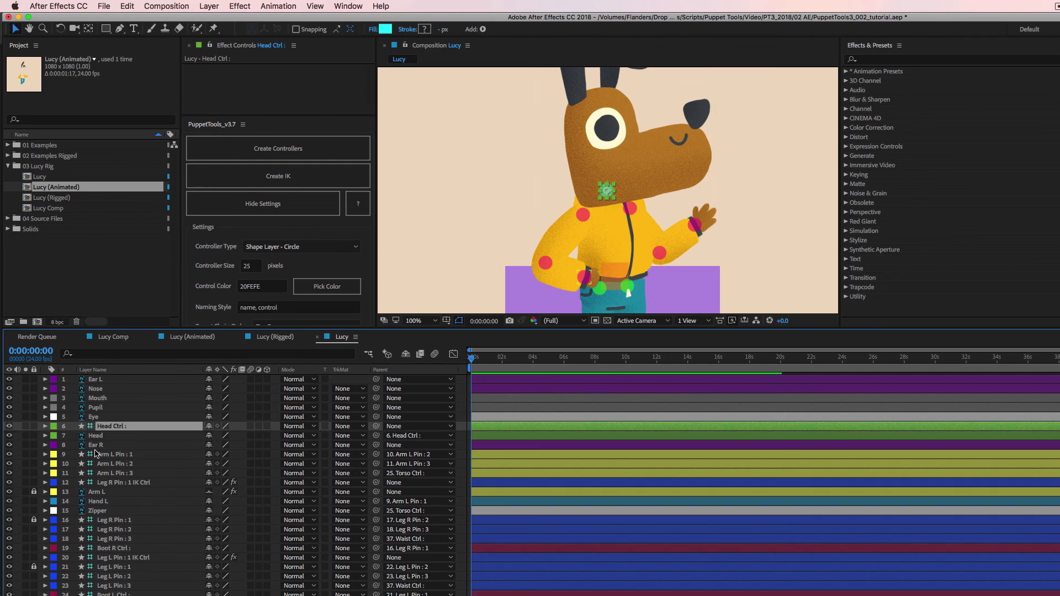
Parent the Mouth, Pupil and Eye layers to Head Ctrl.
left_click(99, 398)
left_click(100, 409, "shift")
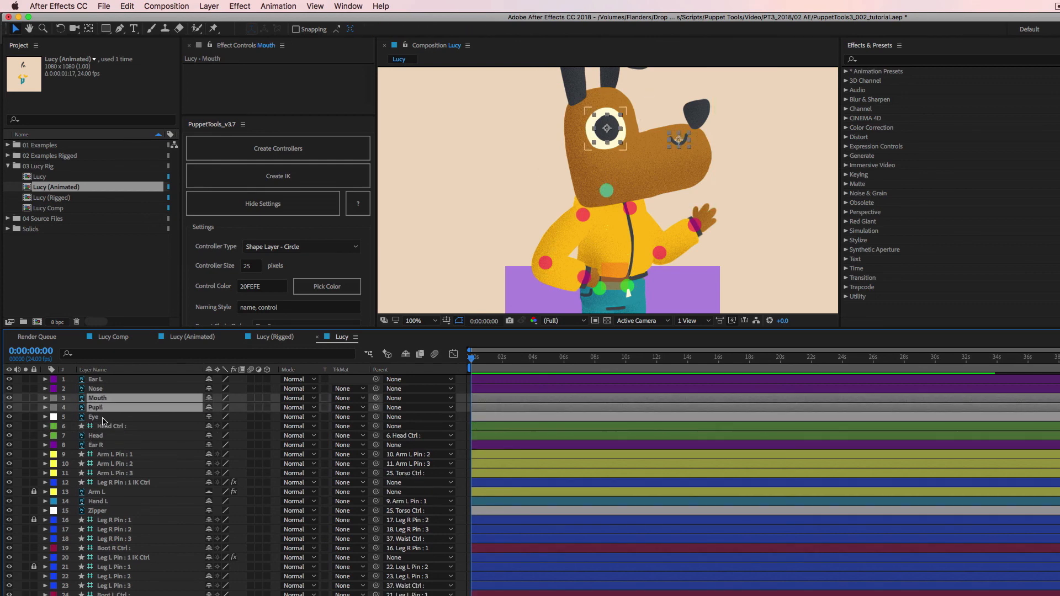
left_click(102, 418, "shift")
left_click_drag(376, 417, 118, 431)
Try moving the Head Ctrl controller to test whether the eye, pupil and mouth follow the head.
left_click(118, 428)
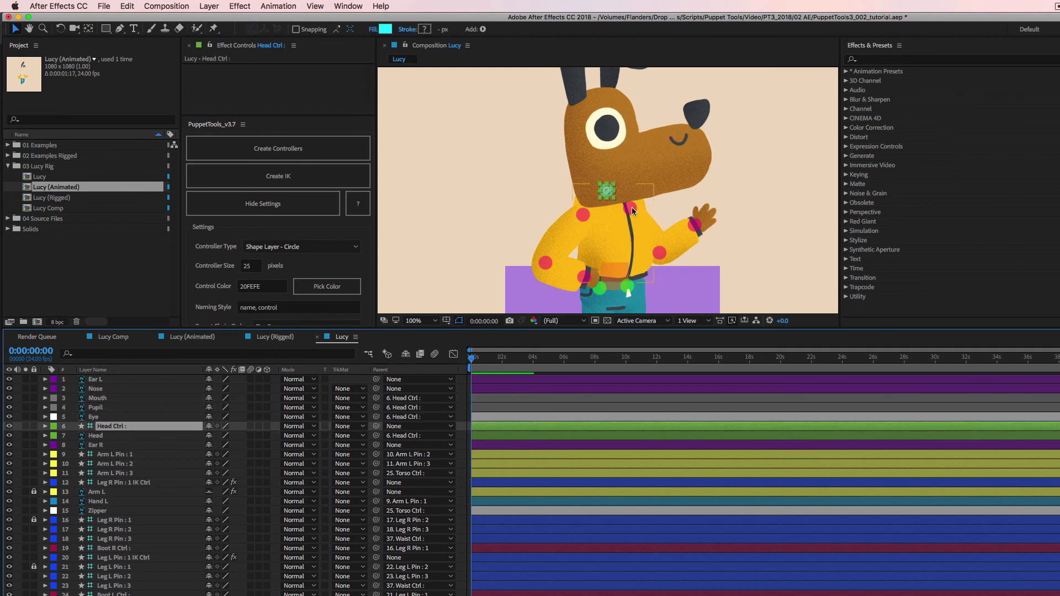
left_click(805, 192)
mouse_move(607, 191)
left_mouse_down()
mouse_move(654, 204)
mouse_move(600, 221)
mouse_move(585, 185)
mouse_move(622, 177)
mouse_move(636, 177)
mouse_move(579, 183)
mouse_move(571, 205)
left_mouse_up()
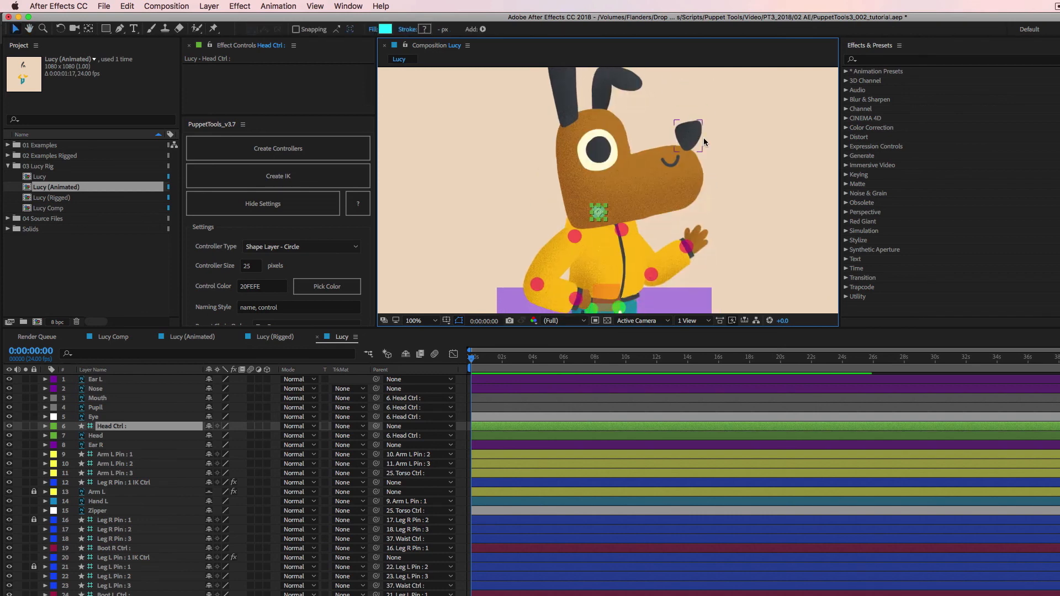
Move the Nose layer's anchor point to its base where it meets the snout, and create a controller for the layer.
left_click(100, 389)
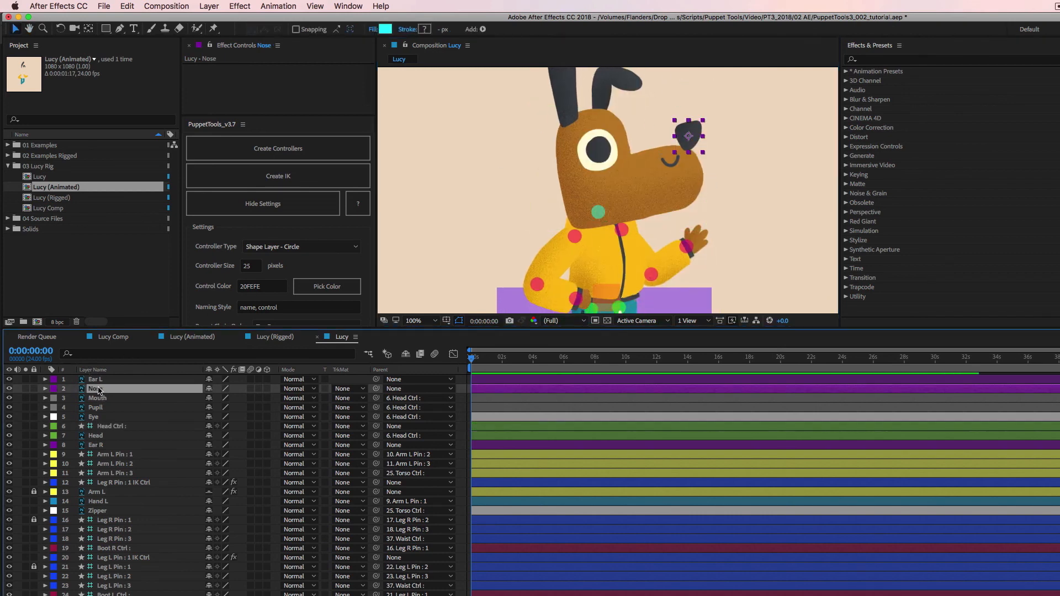
left_click(89, 29)
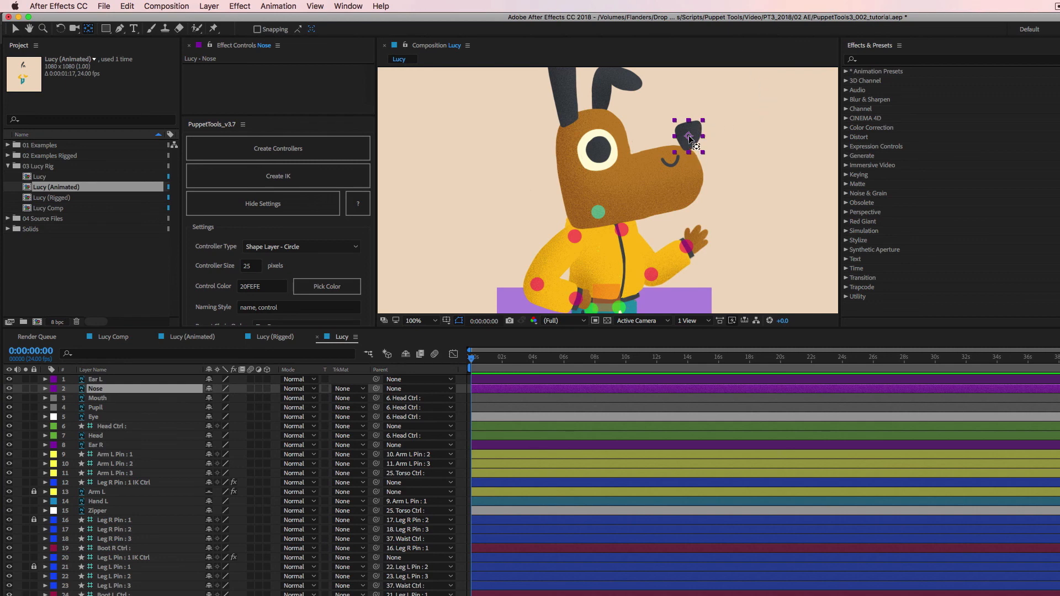
left_click_drag(689, 136, 688, 148)
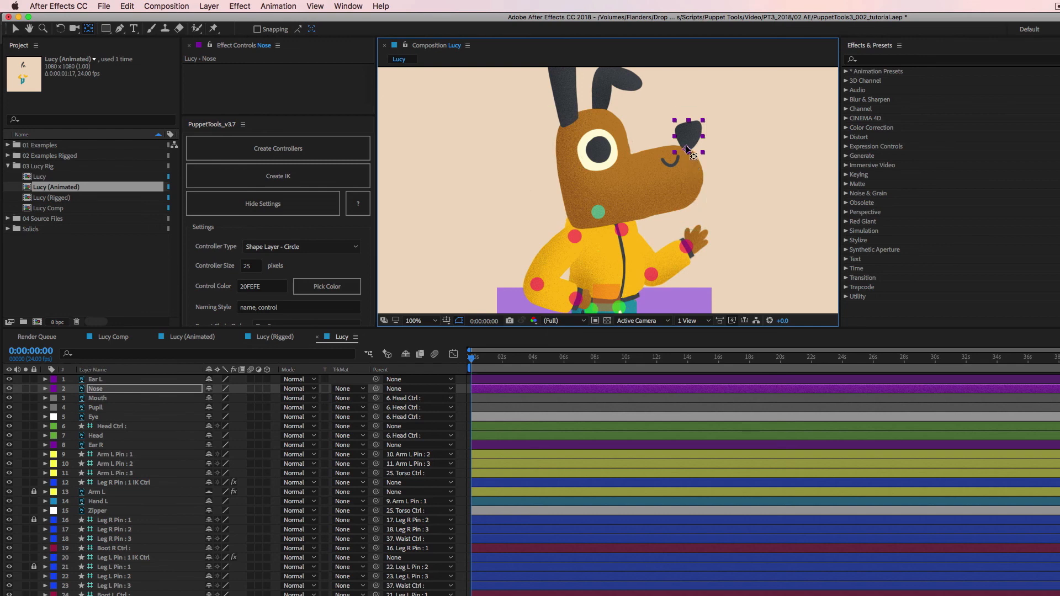
left_click_drag(685, 157, 688, 142)
left_click_drag(690, 150, 688, 151)
left_click(105, 391)
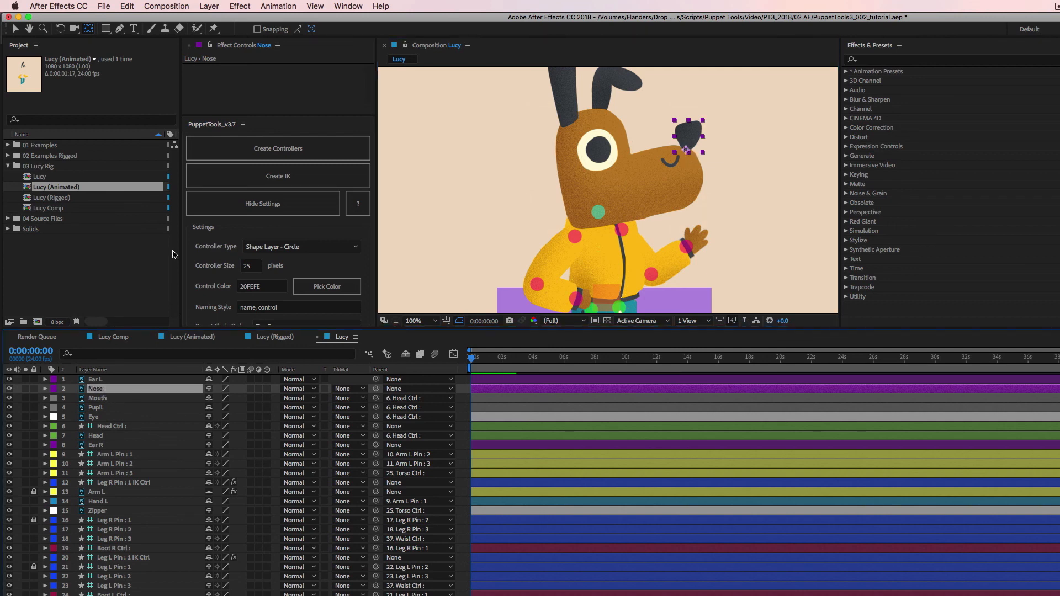
left_click(279, 149)
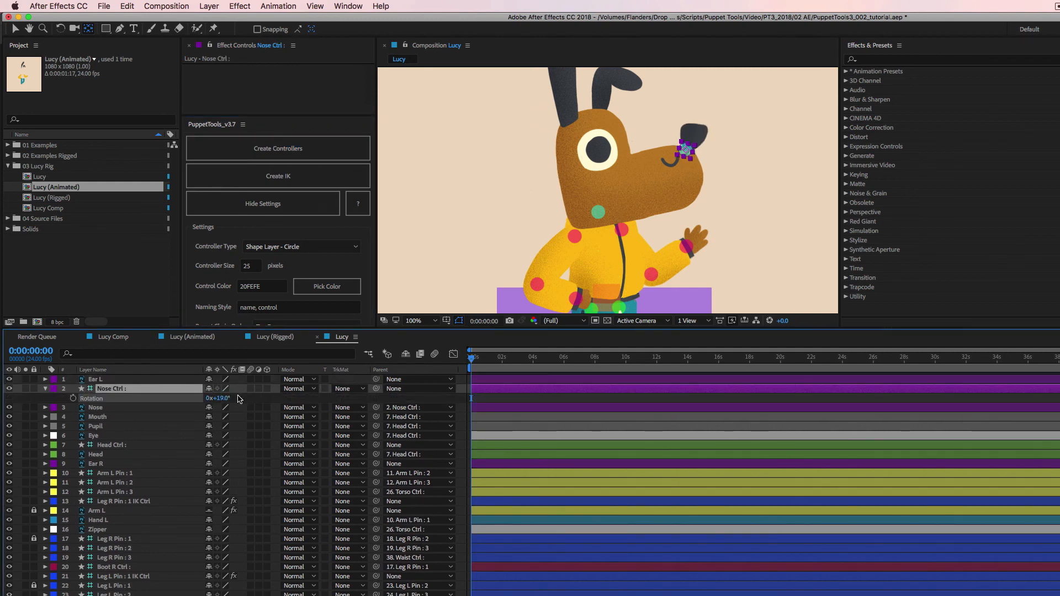
Undo the test rotation of Nose Ctrl and parent the Nose Ctrl layer to Head Ctrl.
key("r")
left_click(45, 389)
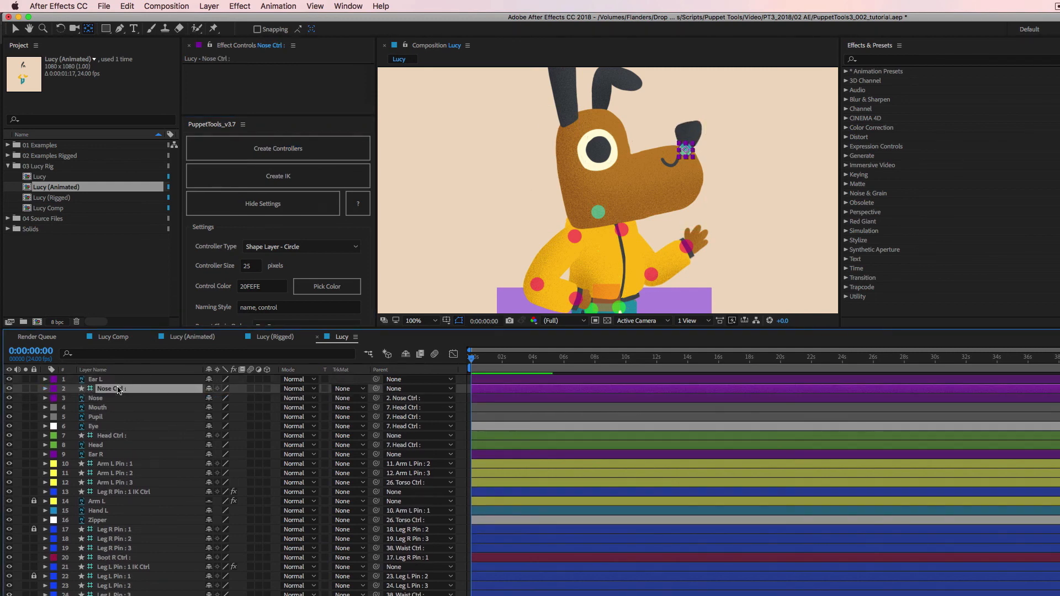
left_click_drag(376, 389, 119, 437)
Try moving the Head Ctrl controller sideways to test whether the nose follows the head, and undo the move.
left_click(119, 436)
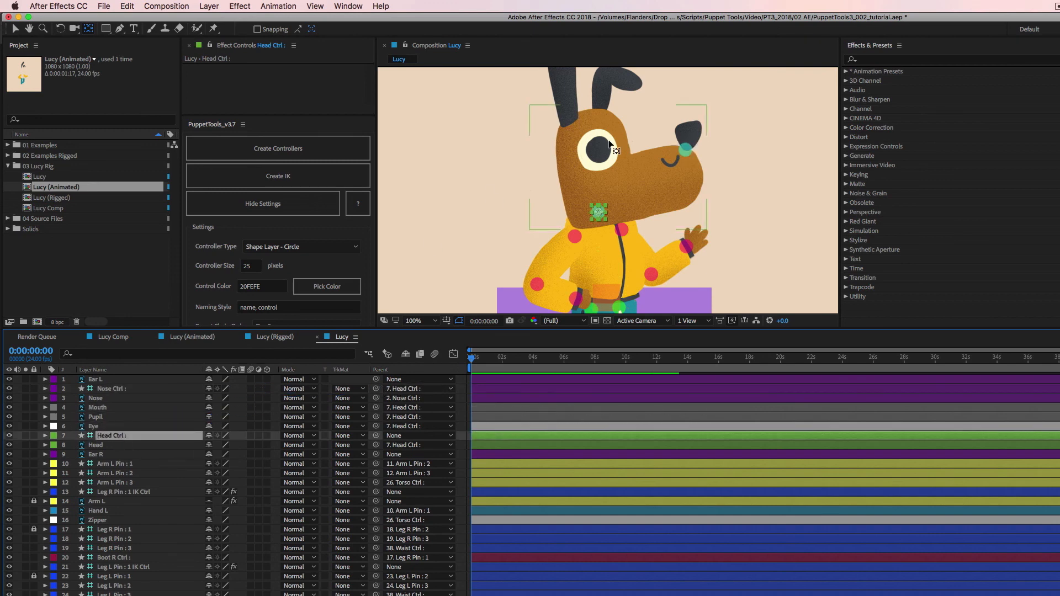
left_click(783, 200)
key("v")
mouse_move(598, 214)
left_mouse_down()
mouse_move(572, 214)
mouse_move(655, 213)
mouse_move(625, 214)
left_mouse_up()
key("super+z")
key("super+z")
key("super+z")
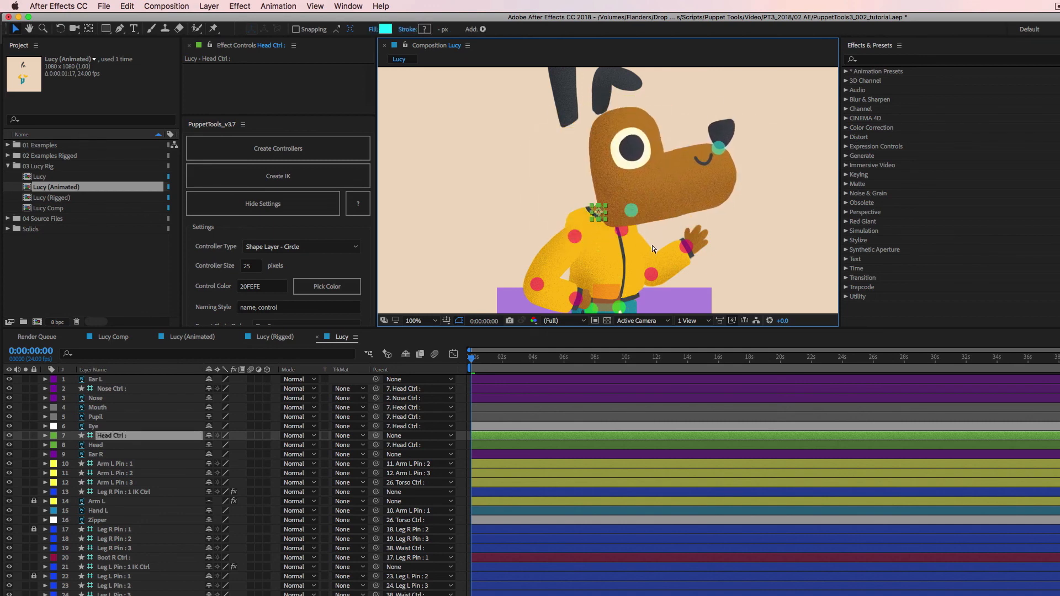
Select the Ear L layer and play back the Lucy (Animated) composition to examine how the ears move with their controllers.
key("h")
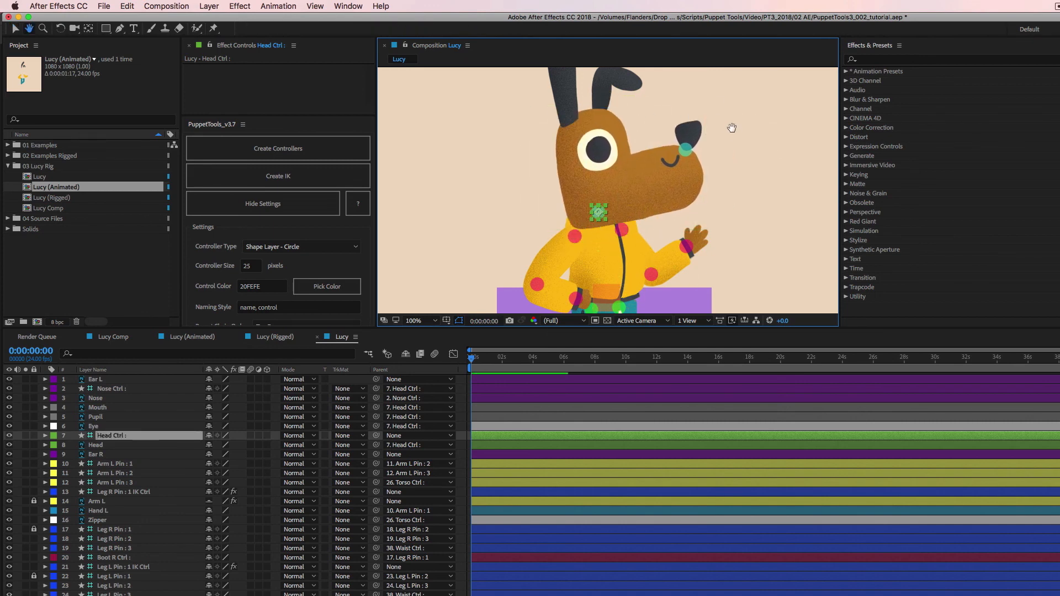
left_click_drag(733, 130, 749, 206)
key("v")
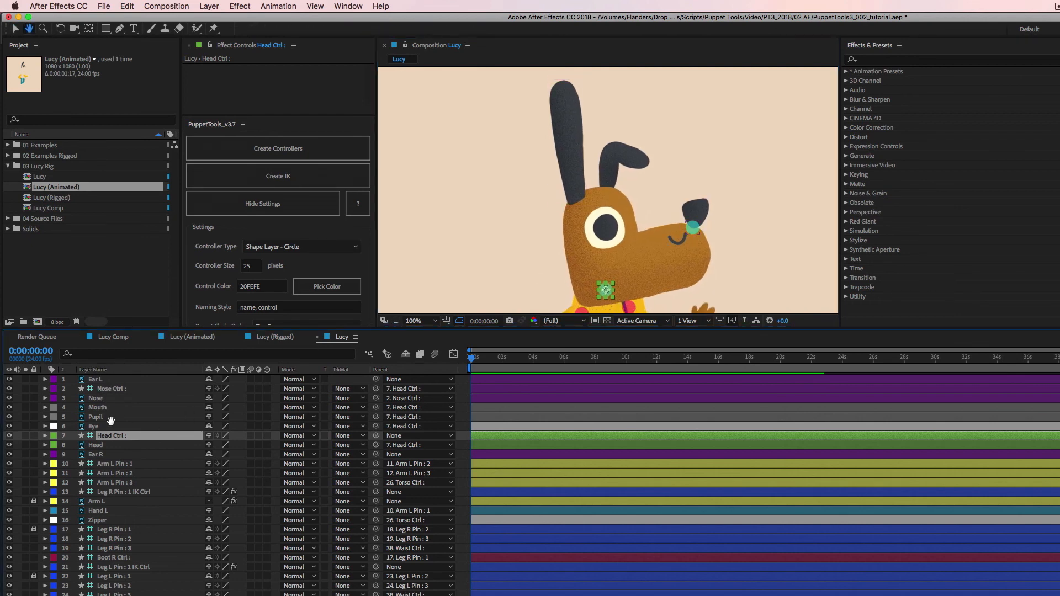
left_click(103, 381)
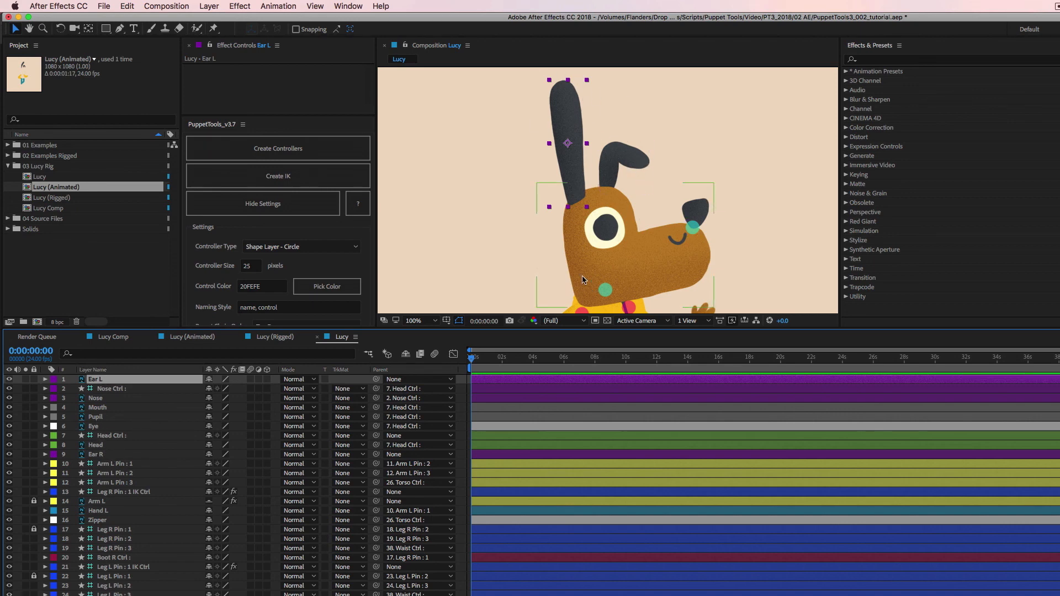
key("space")
left_click_drag(755, 196, 737, 211)
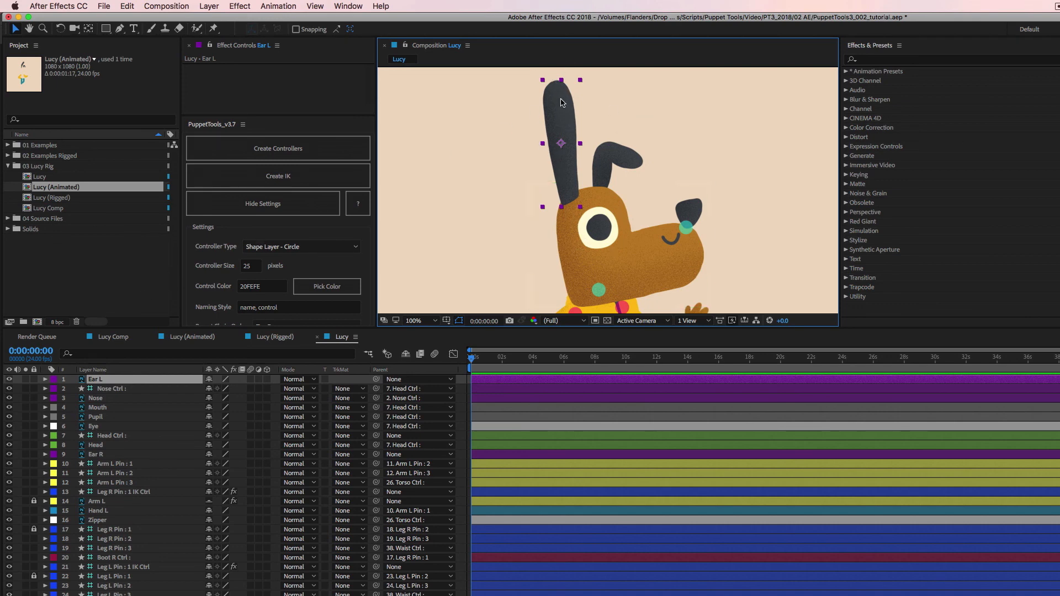
left_click(193, 337)
left_click(775, 186)
key("space")
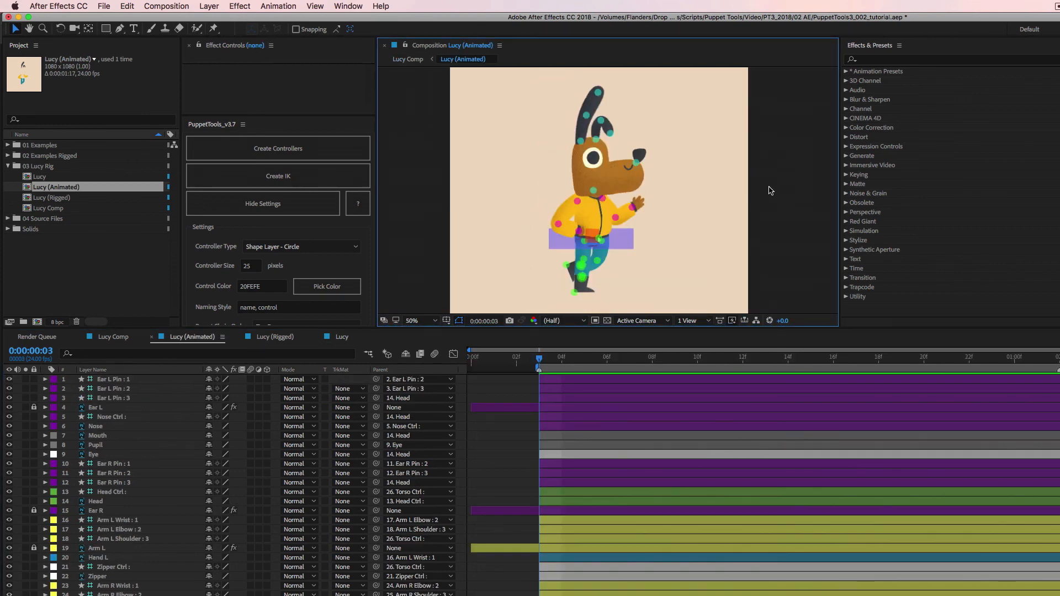
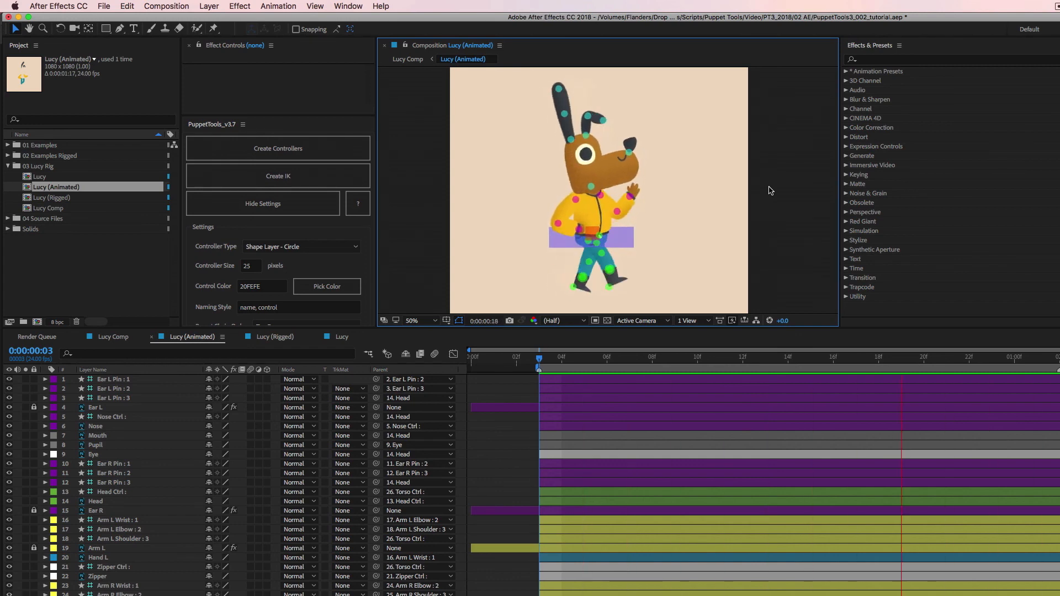
key("space")
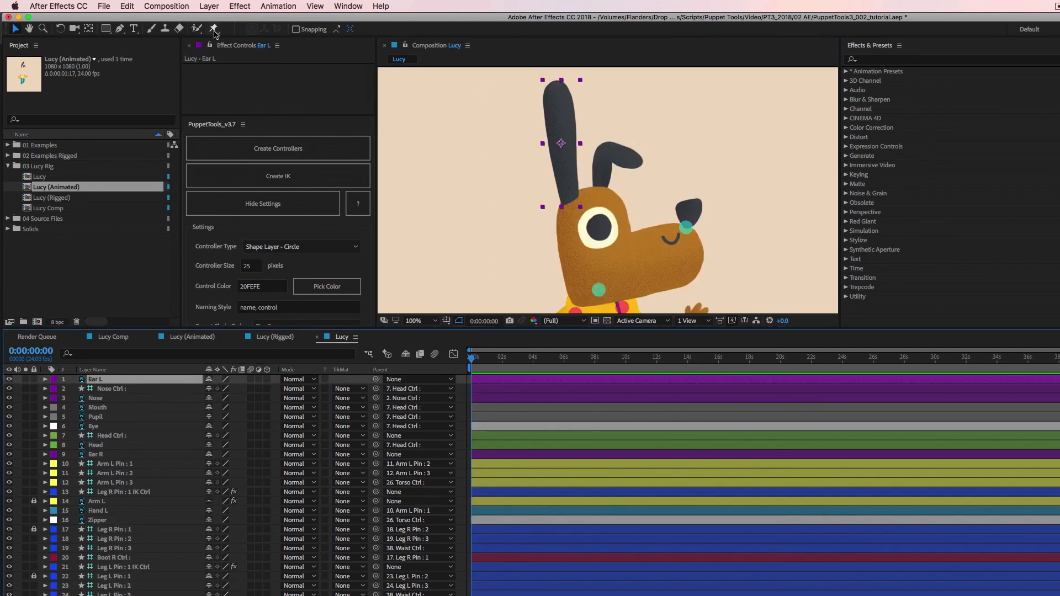
Place three Puppet pins on the Ear L layer in the Lucy composition, at the ear's base, middle and tip.
left_click(214, 29)
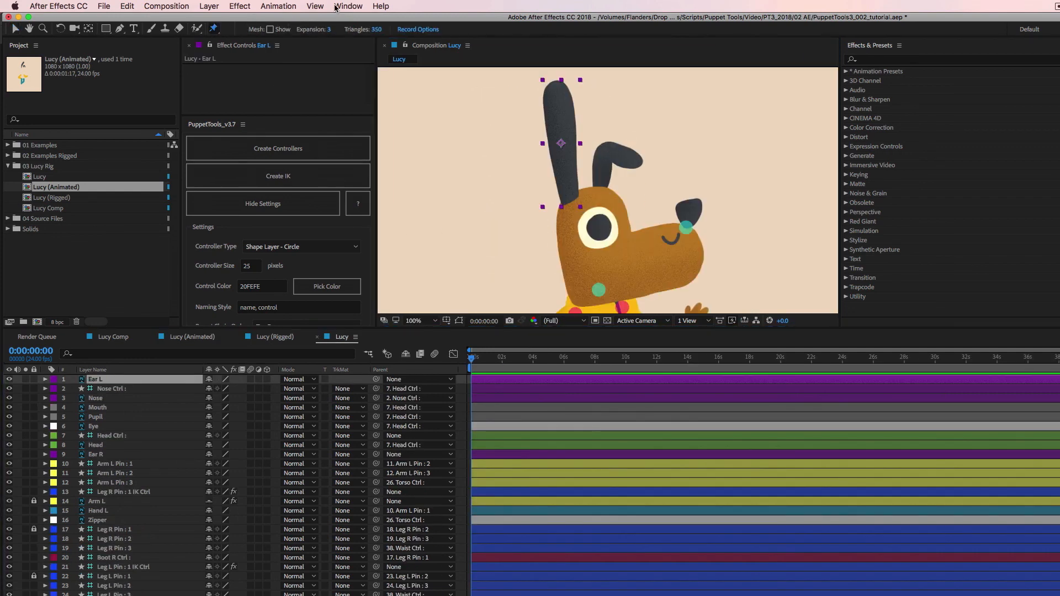
left_click(571, 199)
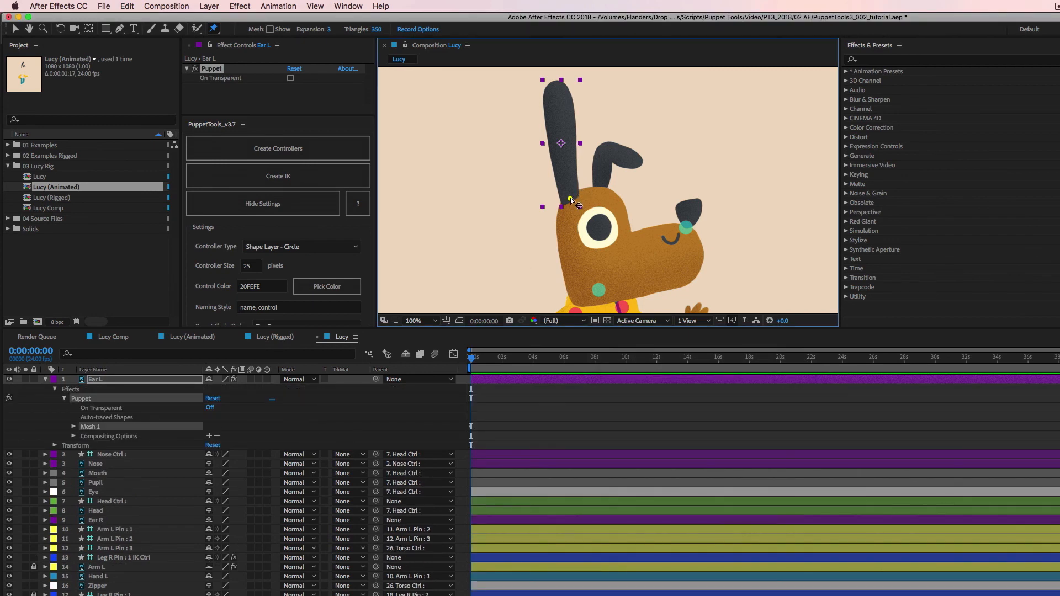
left_click(564, 147)
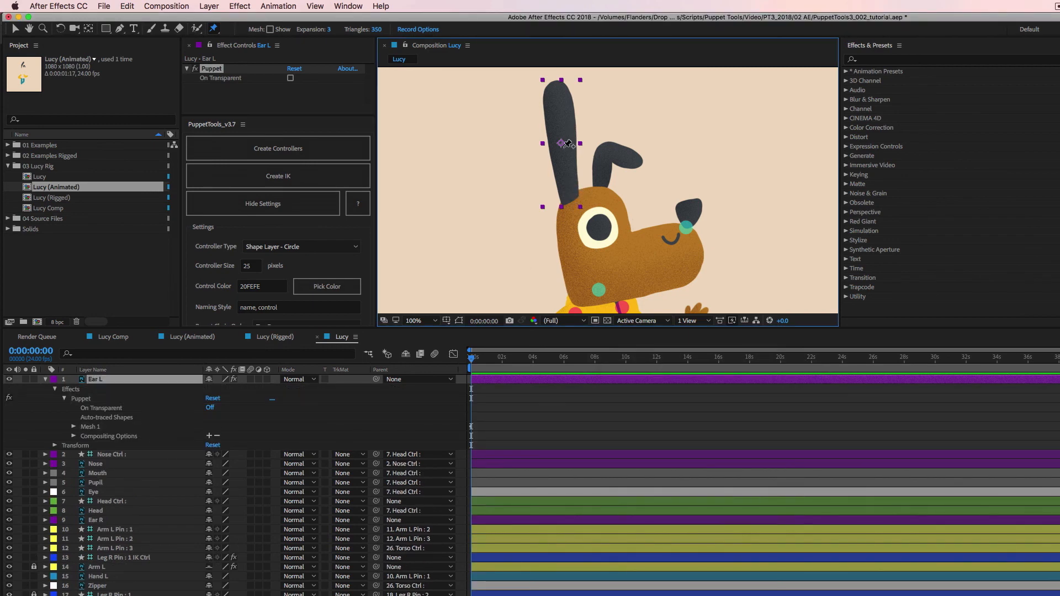
left_click(558, 90)
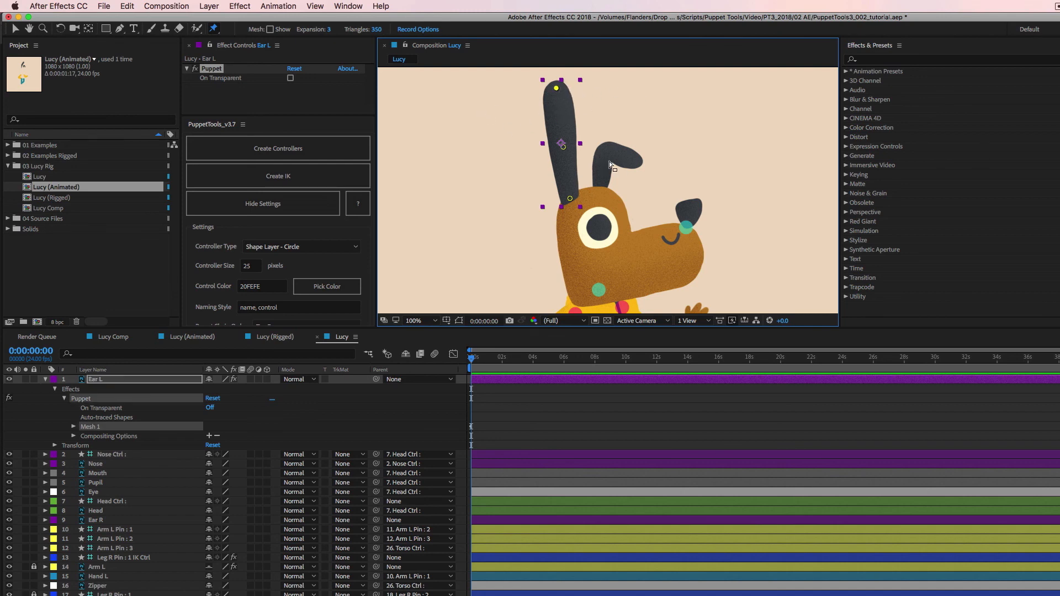
Collapse the Ear L layer's properties and create PuppetTools controllers for its three pins with the Top Down parent chain order.
left_click(94, 380)
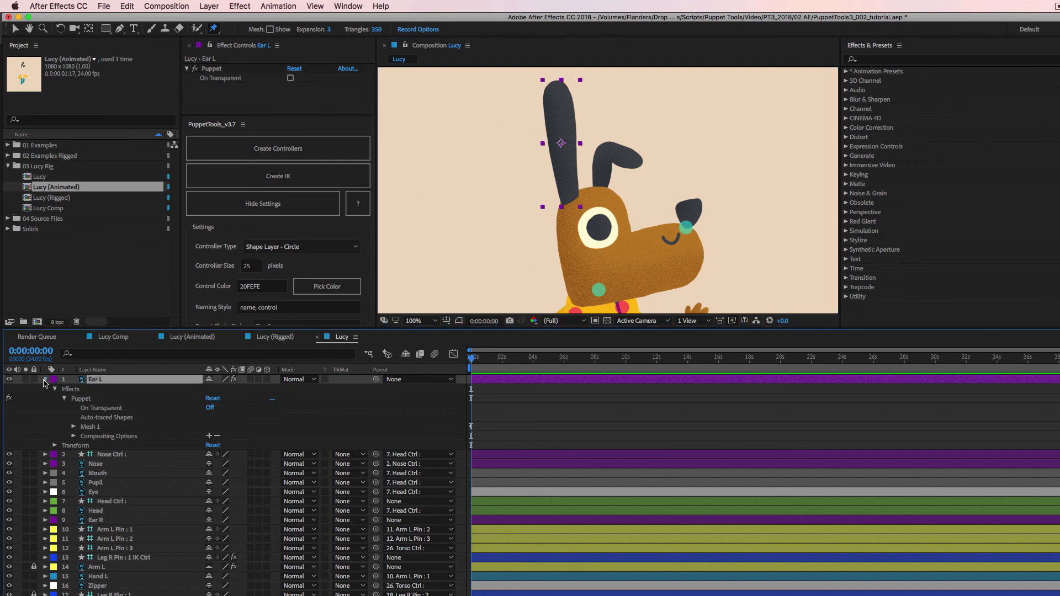
left_click(45, 380)
key("v")
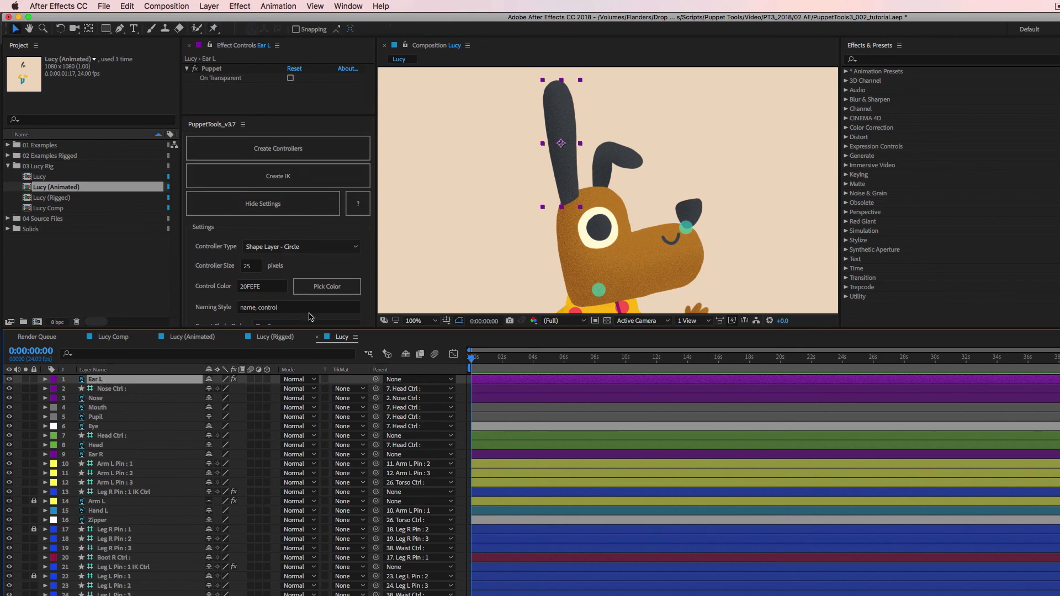
left_click_drag(302, 333, 293, 366)
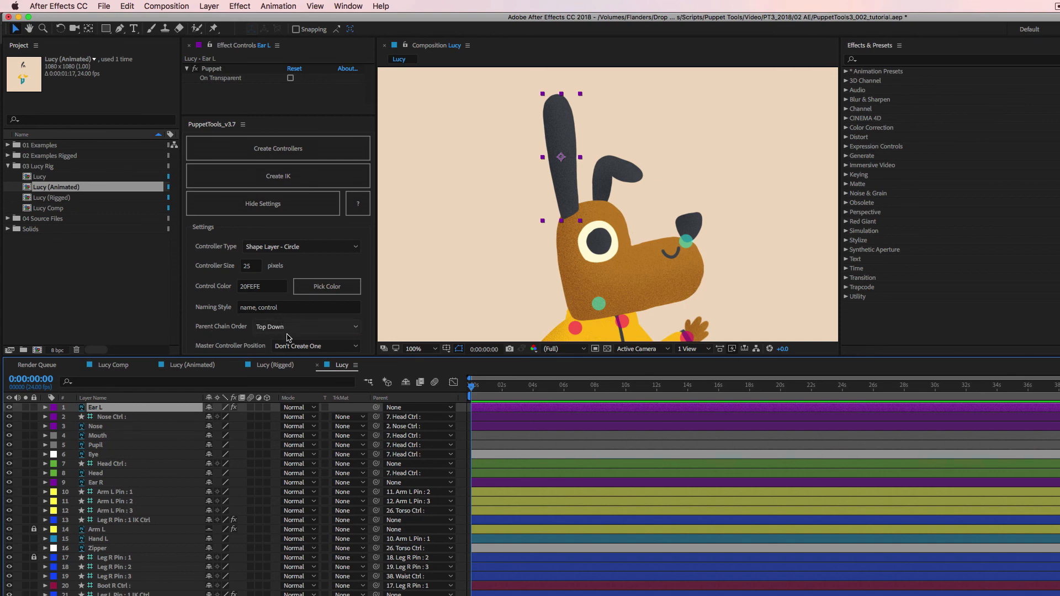
left_click(282, 147)
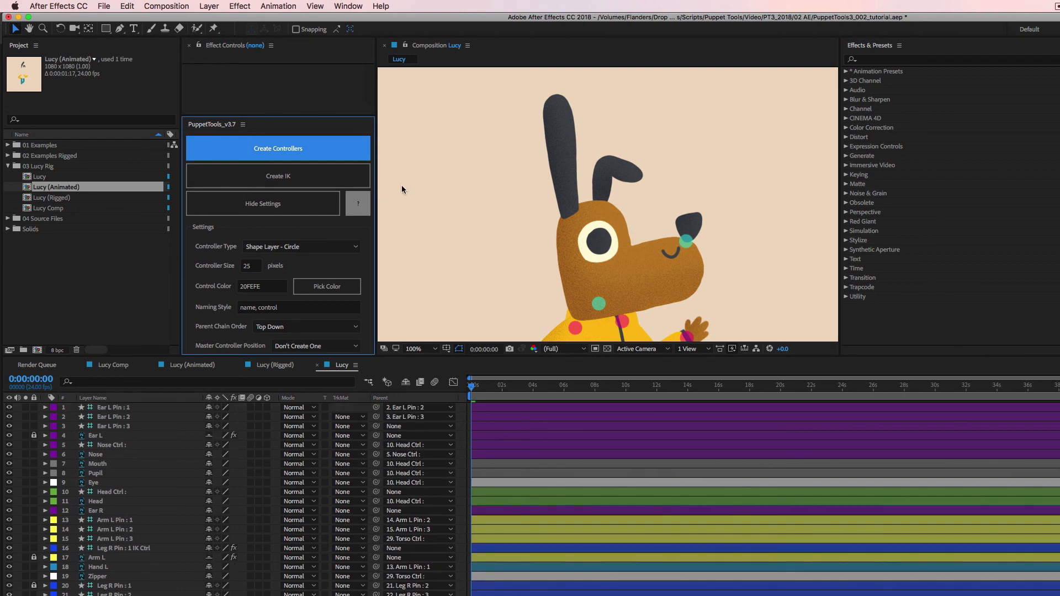
Test the bend of the left ear by rotating all three Ear L Pin controllers together, undo it and hide their rotation.
left_click(121, 409)
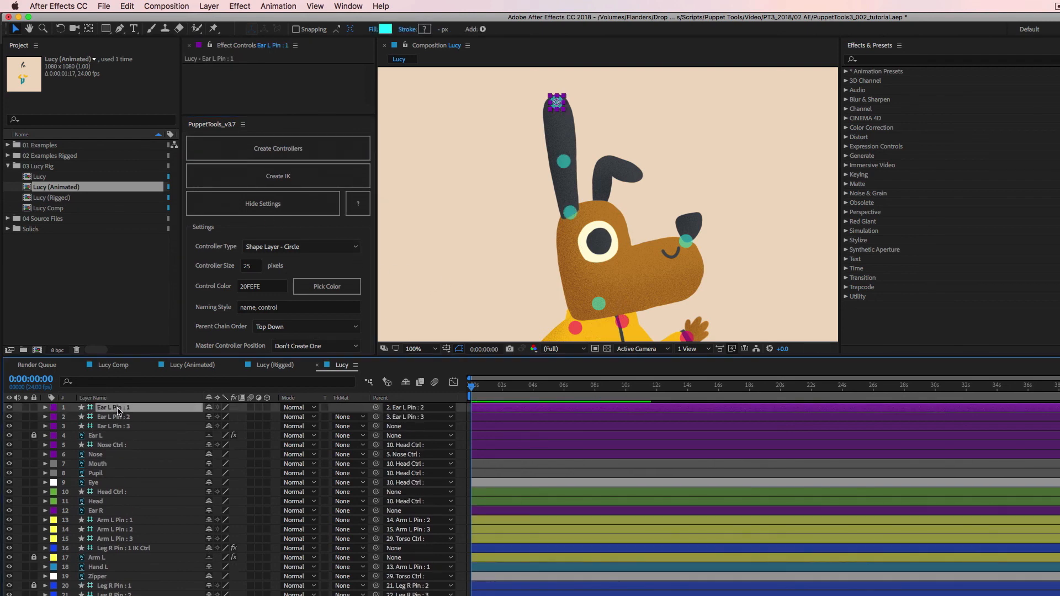
left_click(122, 417)
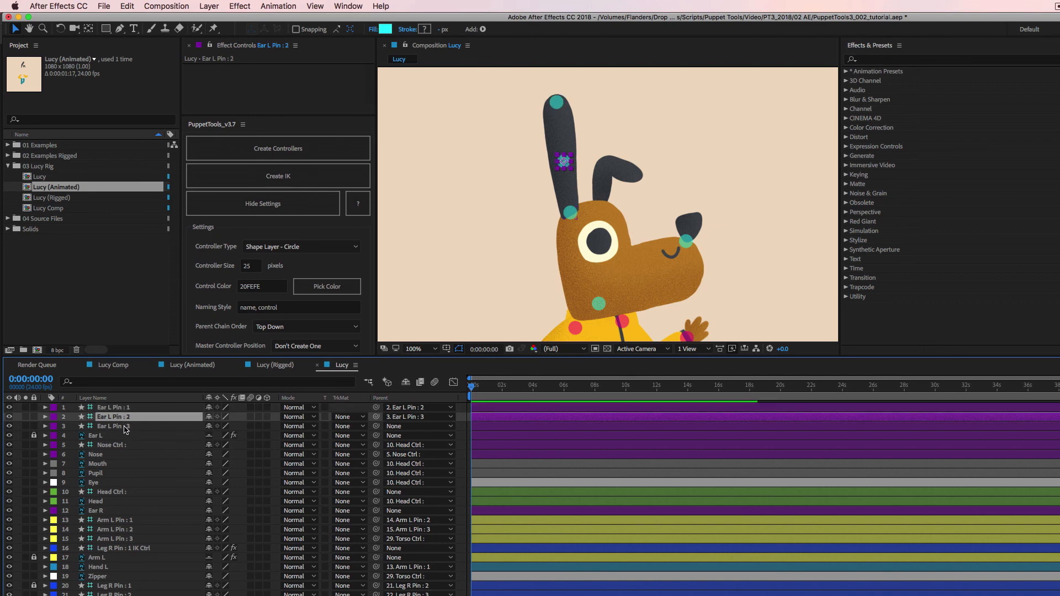
left_click(125, 426)
left_click(121, 408, "shift")
key("r")
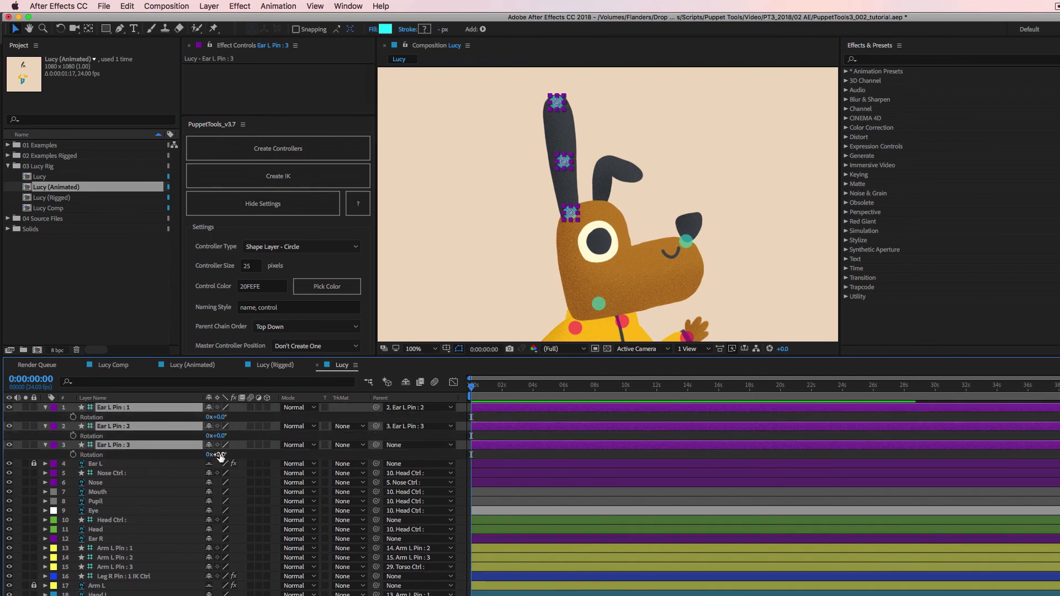
left_click_drag(220, 454, 251, 488)
key("super+z")
key("r")
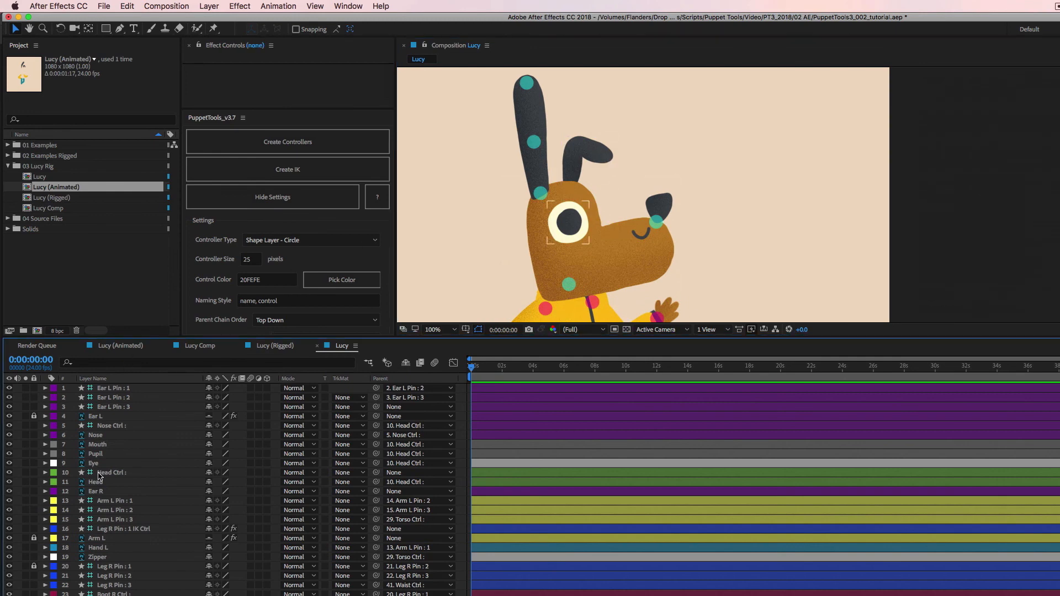
Solo the Ear R layer and place three Puppet pins on it, at the ear's base, bend and tip.
left_click(98, 492)
key("super+p")
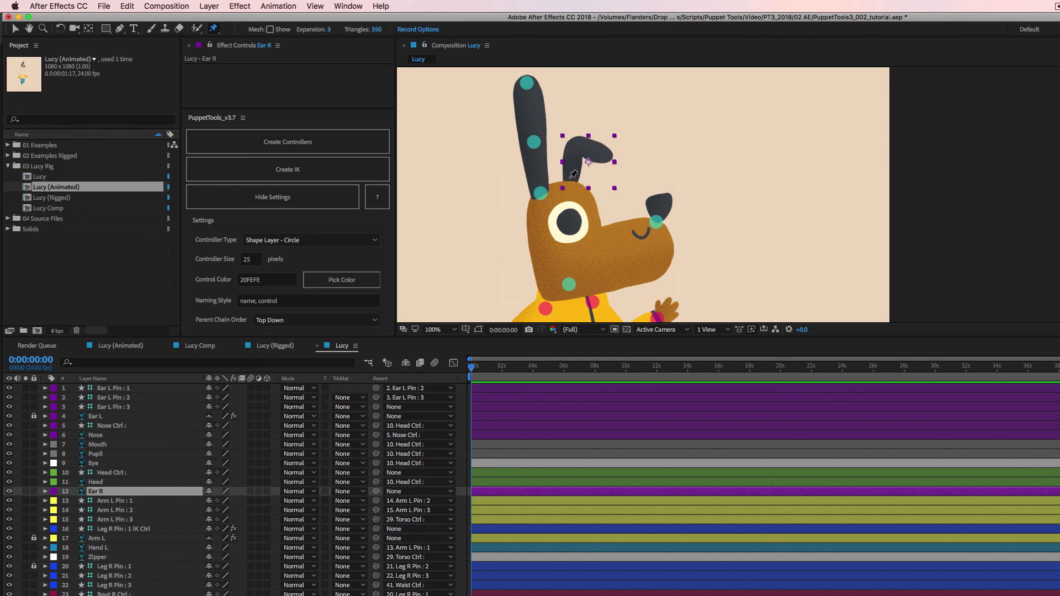
left_click(26, 492)
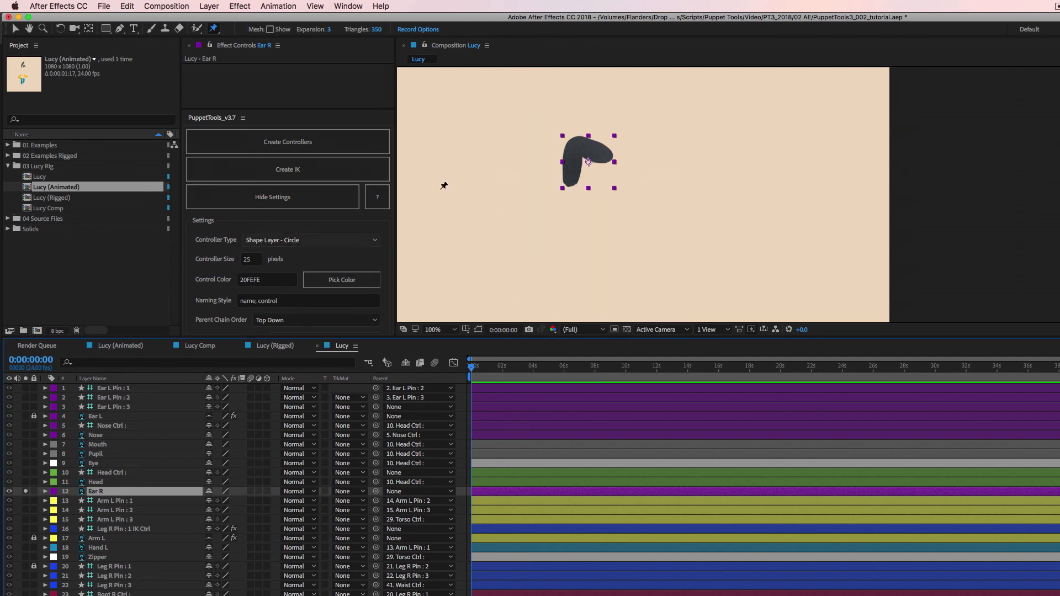
left_click(570, 183)
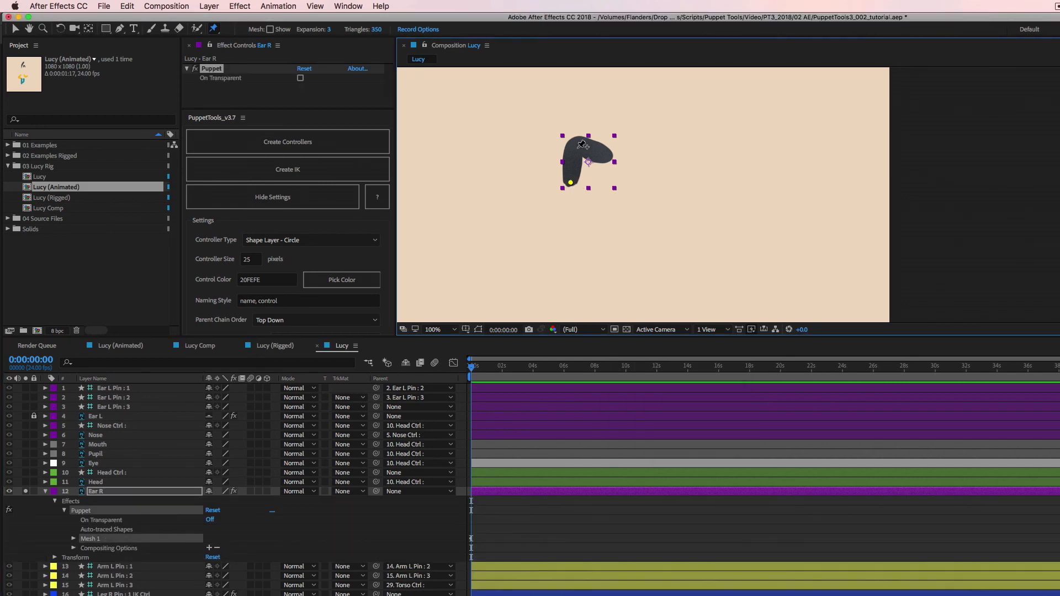
left_click(578, 144)
left_click(611, 157)
Collapse and unsolo the Ear R layer, and create PuppetTools controllers for its pins.
left_click(89, 492)
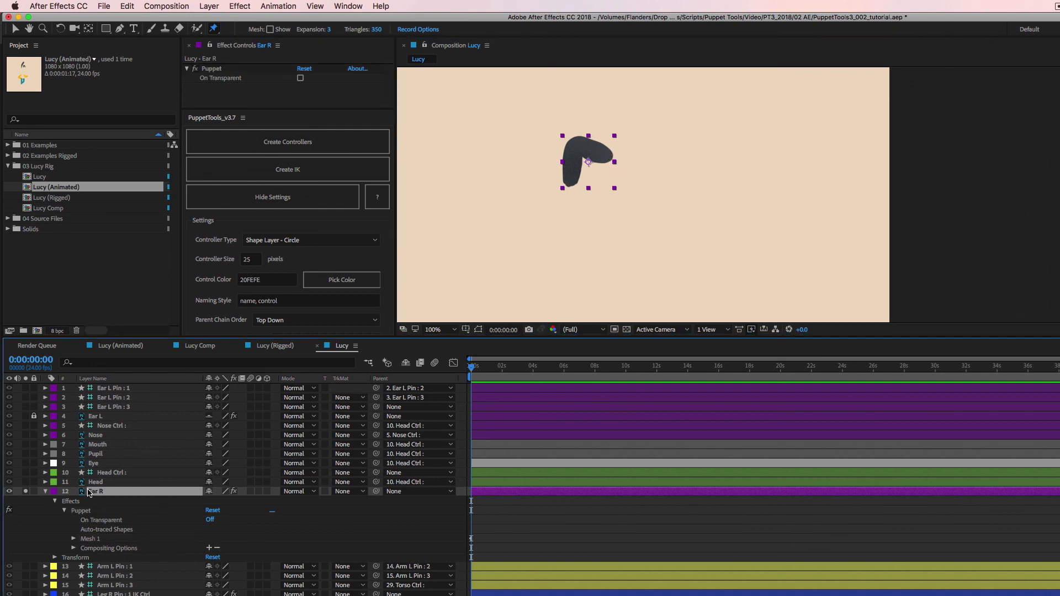
left_click(46, 492)
left_click(25, 491)
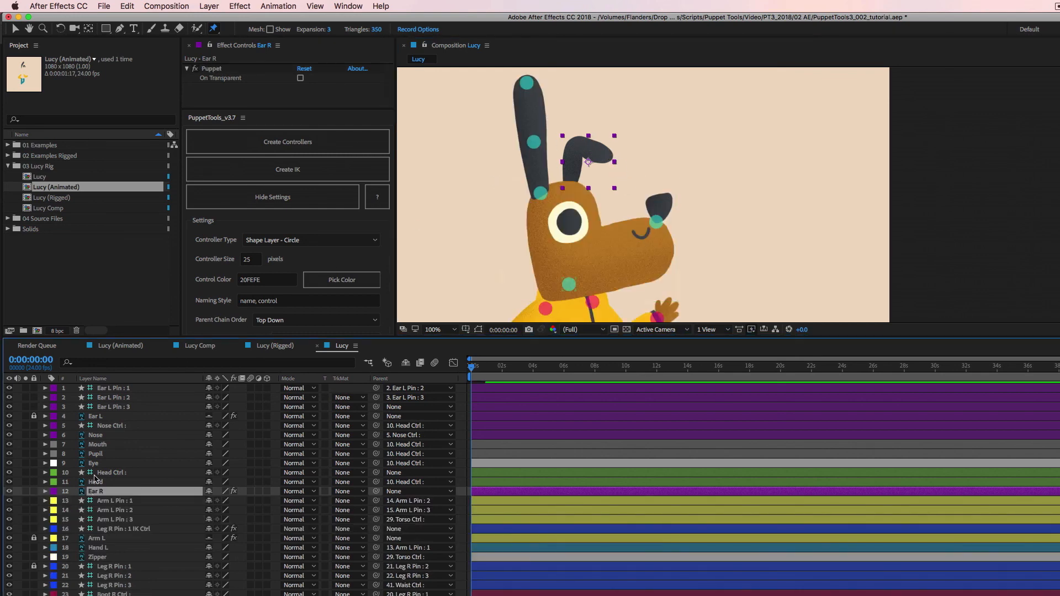
key("v")
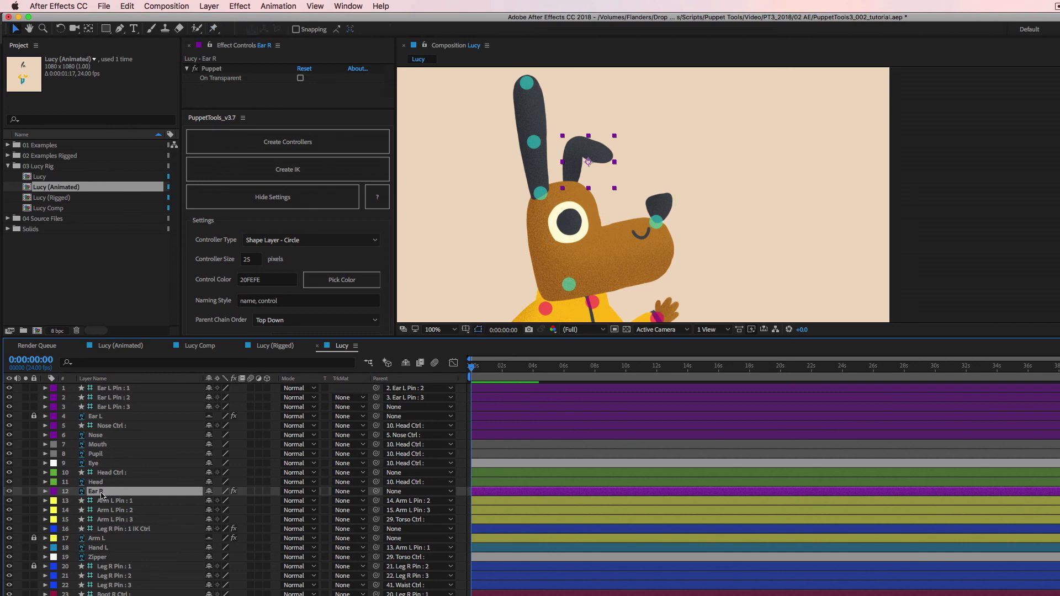
left_click(303, 143)
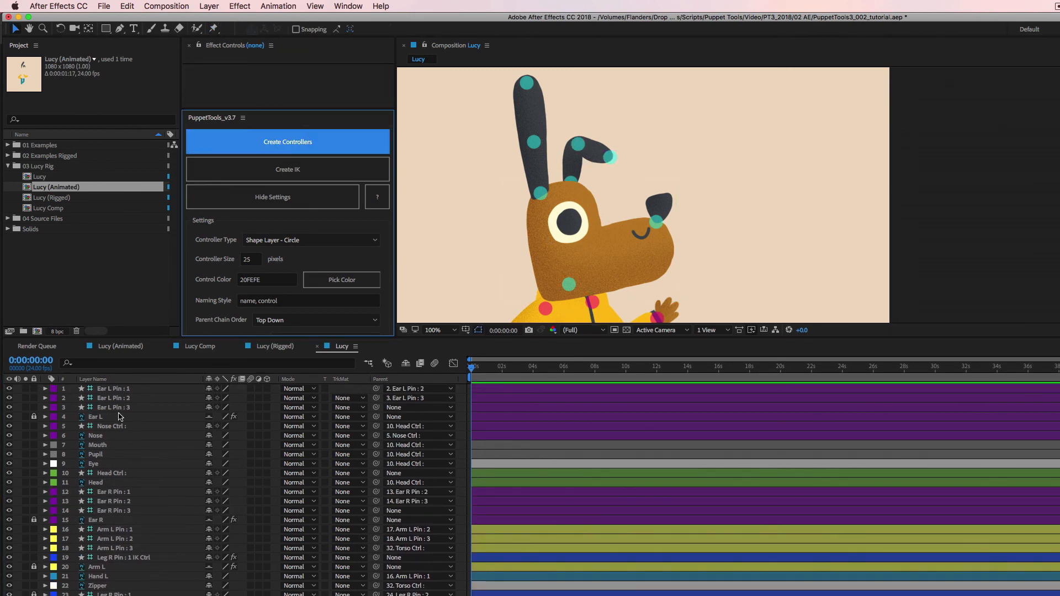
Move the three Ear R Pin controller layers up the layer stack to sit directly below Ear L Pin : 3.
left_click(115, 492)
left_click(119, 511, "shift")
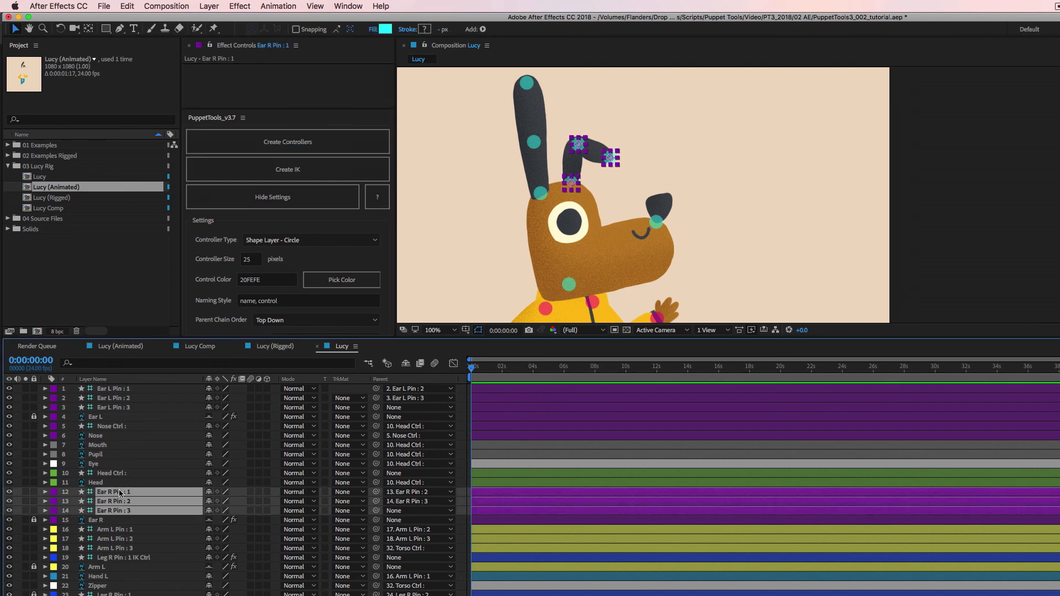
left_click_drag(118, 489, 131, 427)
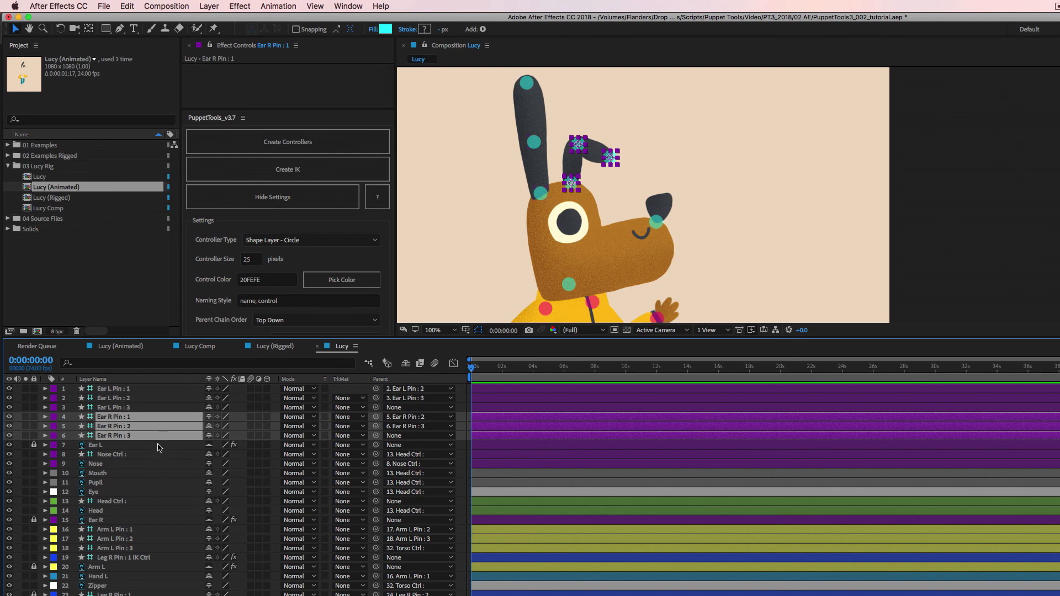
Test the right ear by rotating all three Ear R Pin controllers together by 3°, and undo the rotation.
key("r")
left_click_drag(220, 464, 228, 464)
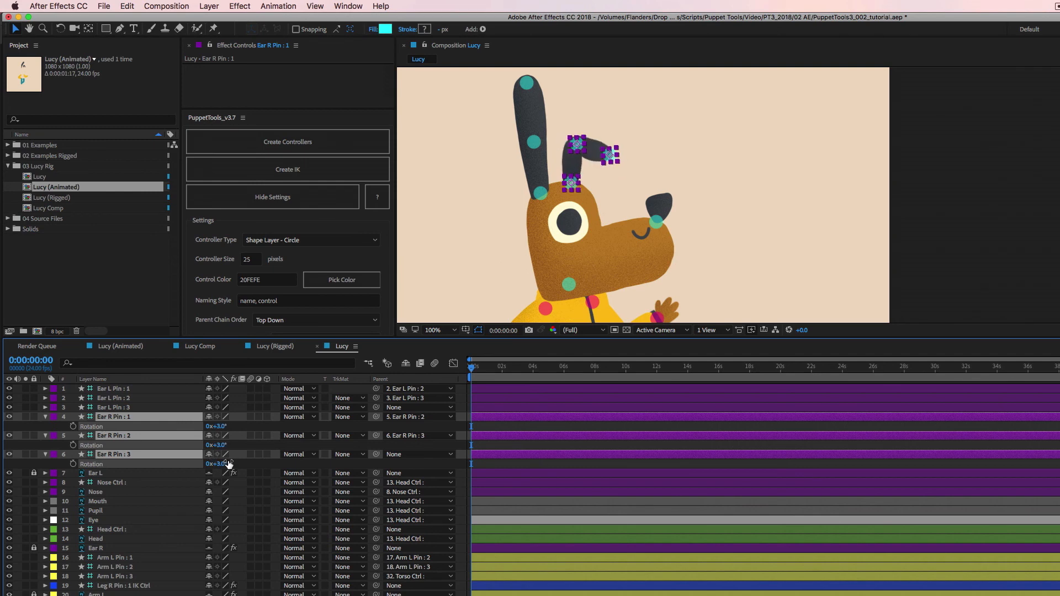
key("super+z")
Rotate only Ear R Pin : 1 and Ear R Pin : 2 together to 5° to test the bend of the ear's upper part.
left_click(118, 408)
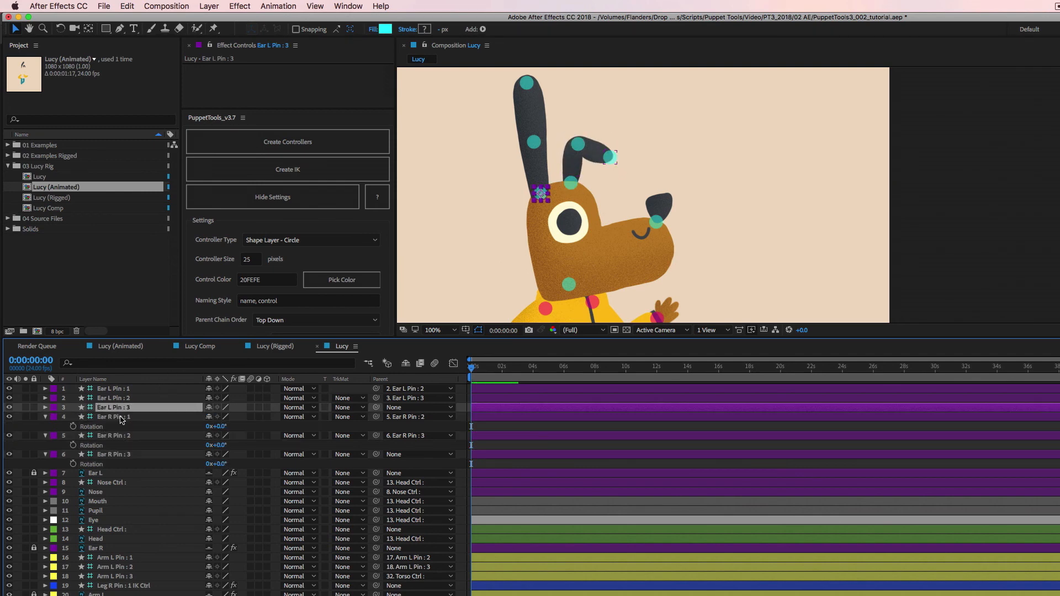
left_click(122, 419)
left_click(123, 438, "shift")
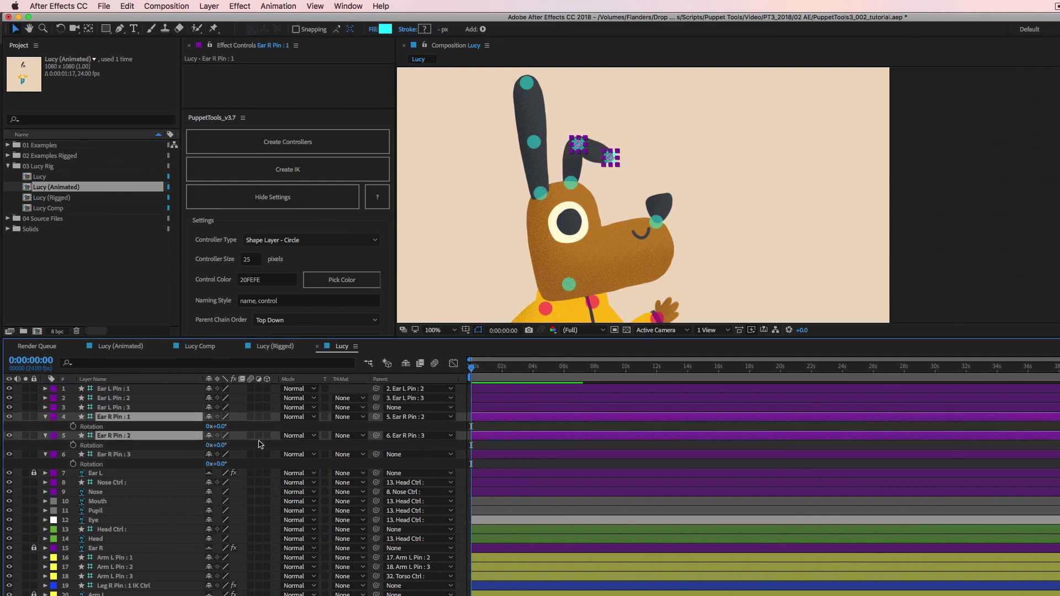
left_click_drag(217, 445, 232, 447)
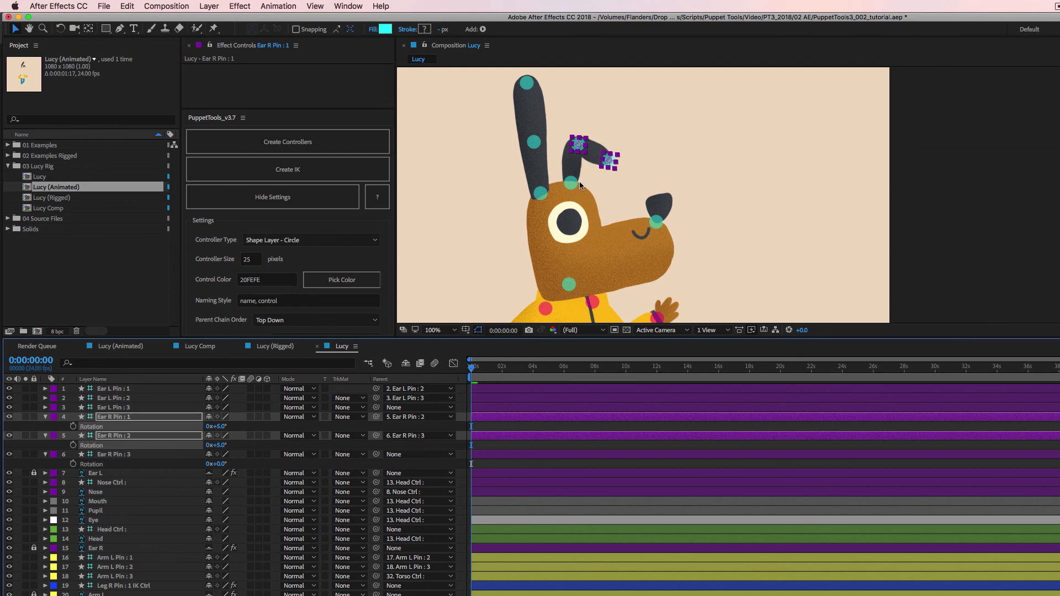
Undo the last rotation of Ear R Pin : 1 and Ear R Pin : 2 and clear the selection.
key("super+z")
left_click(1013, 167)
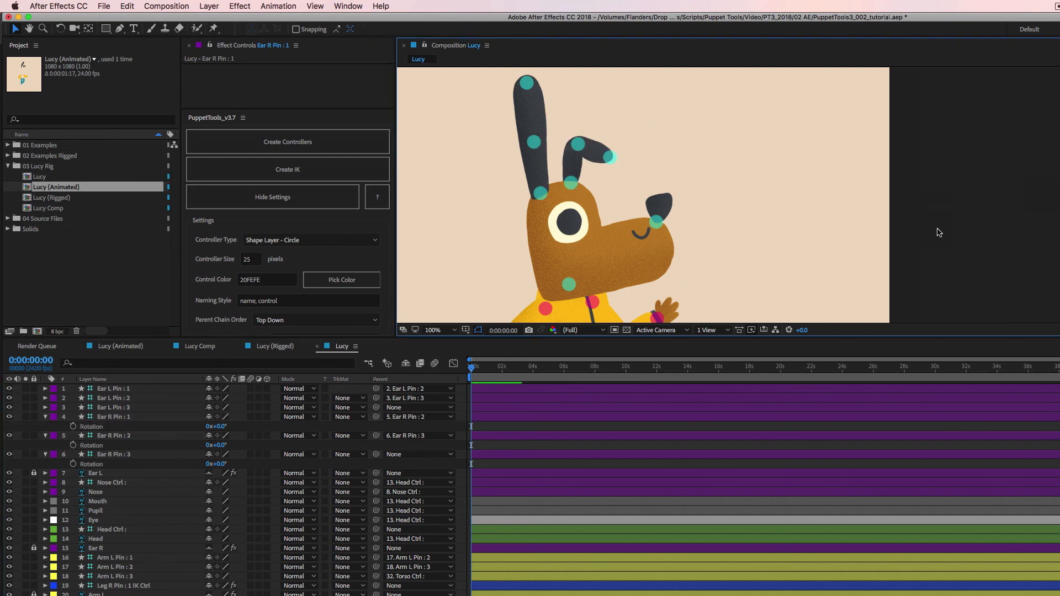
Test the rig by moving the purple Waist Ctrl controller freehand, and undo the move.
key("comma")
left_click_drag(882, 253, 843, 196)
left_click(675, 228)
mouse_move(678, 237)
left_mouse_down()
mouse_move(650, 255)
mouse_move(622, 216)
mouse_move(591, 240)
mouse_move(620, 211)
mouse_move(604, 214)
mouse_move(696, 241)
mouse_move(661, 248)
left_mouse_up()
key("super+z")
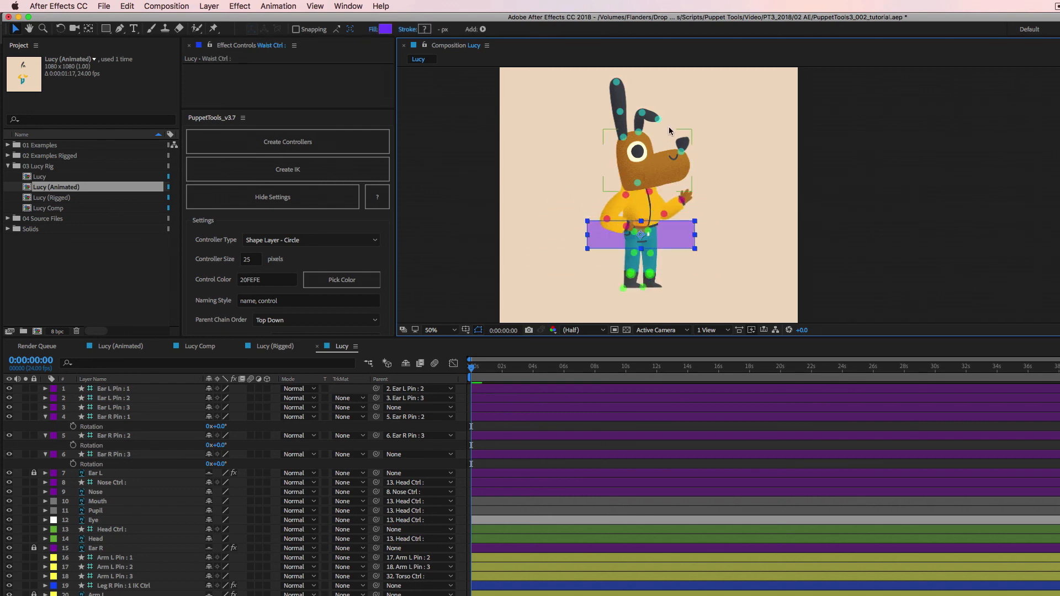
Test the head by moving Head Ctrl slightly, and undo the move.
left_click(104, 539)
left_click(113, 529)
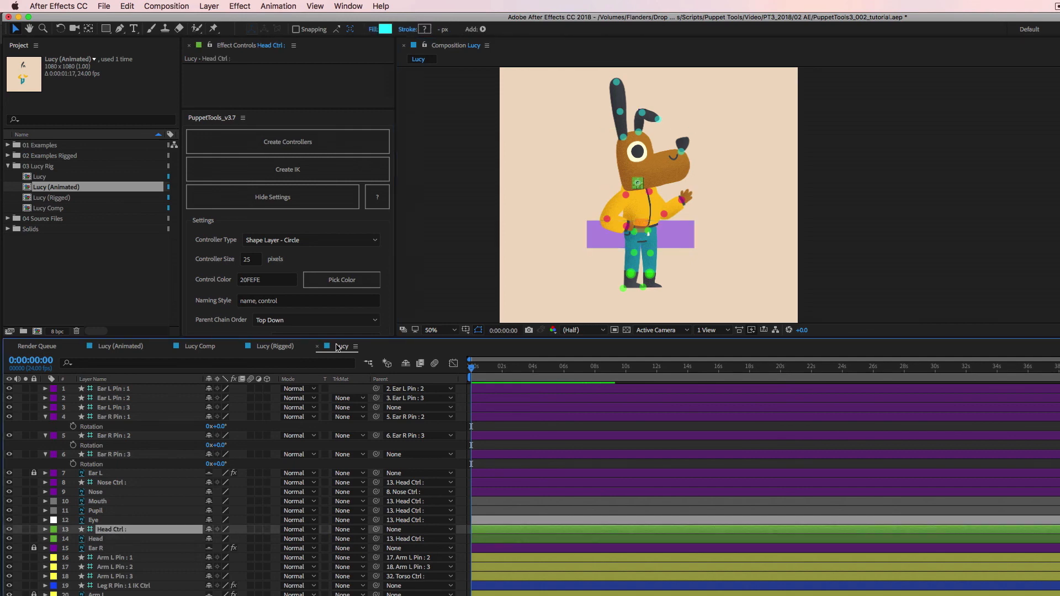
left_click_drag(638, 183, 643, 185)
key("super+z")
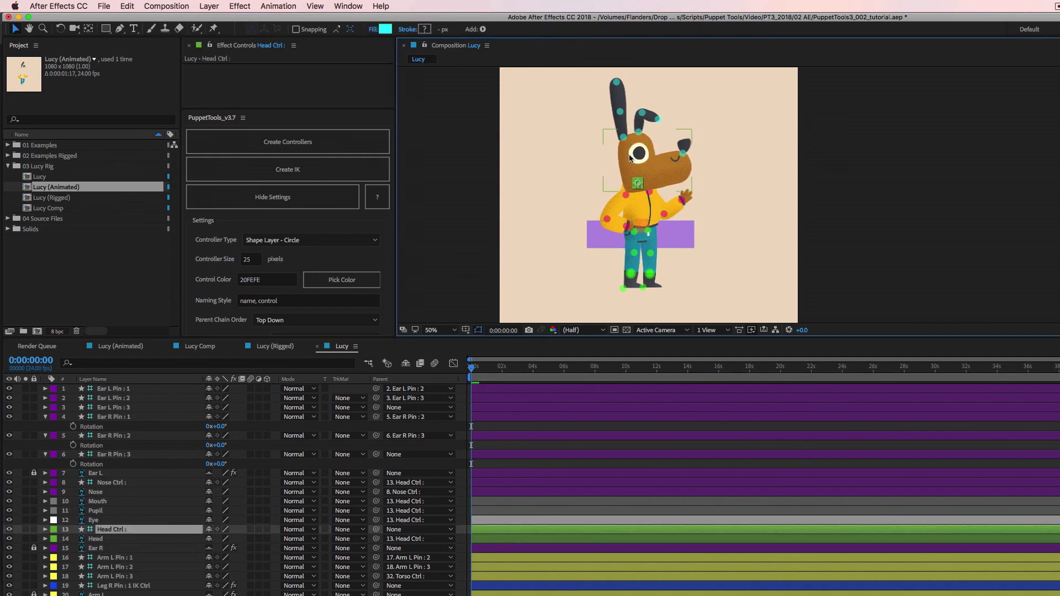
Collapse the Ear R Pin : 1 layer, and parent Ear L Pin : 3 and Ear R Pin : 3 together to Head Ctrl.
left_click(45, 417)
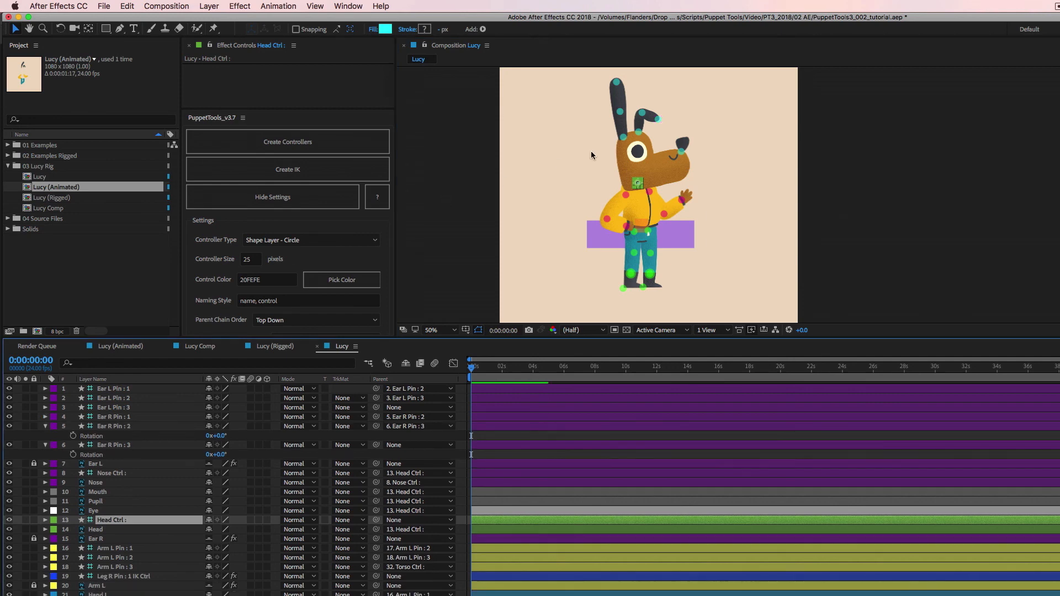
left_click(117, 427)
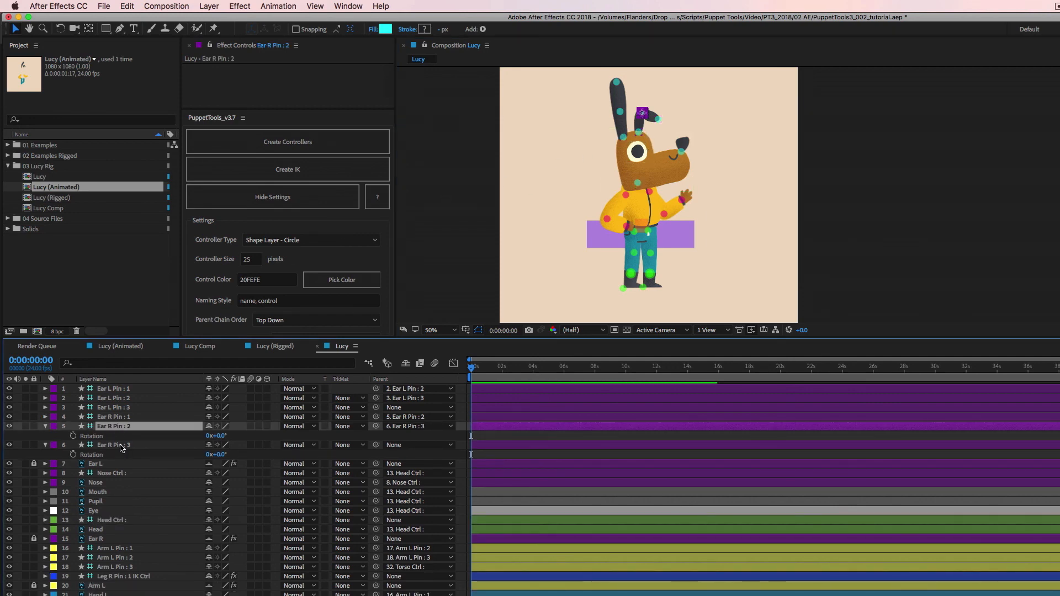
left_click(122, 446)
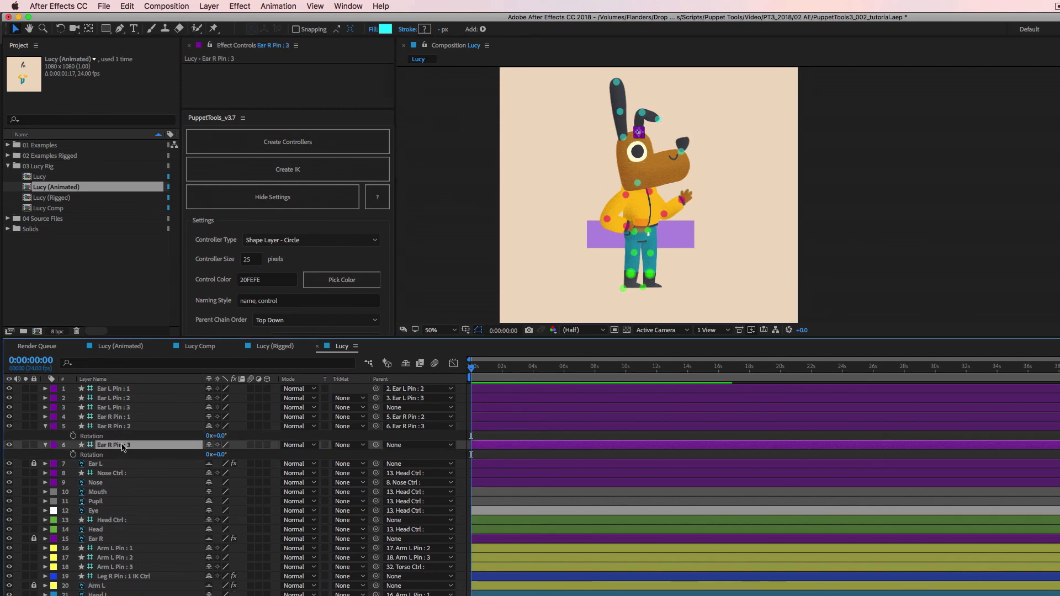
left_click(126, 408)
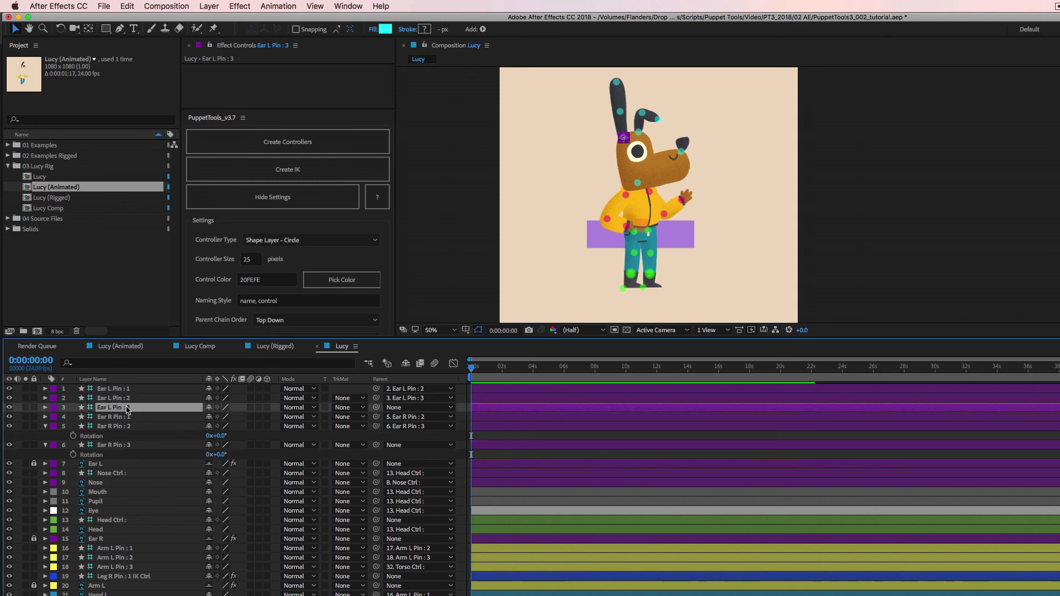
left_click(127, 445, "super")
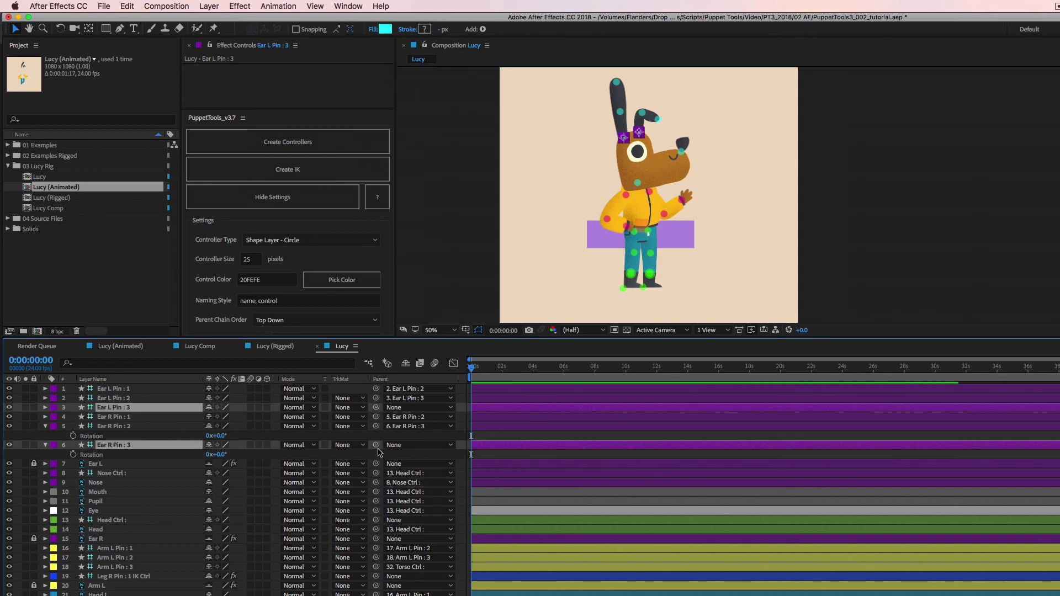
left_click_drag(376, 446, 123, 521)
Test the ears' new parenting by moving Head Ctrl sideways, and undo the move.
left_click(878, 177)
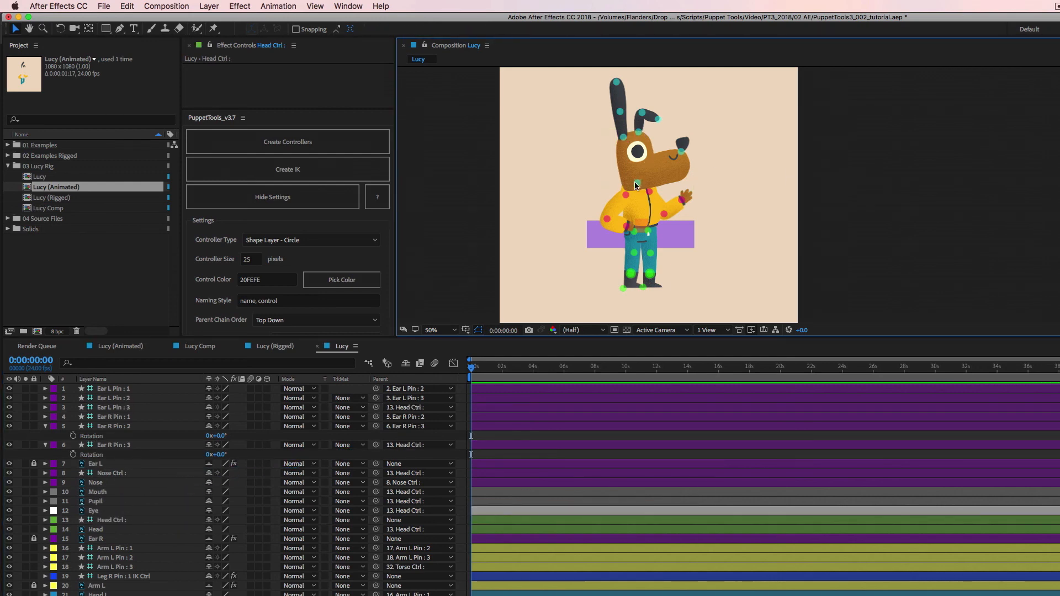
left_click_drag(638, 183, 663, 181)
key("super+z")
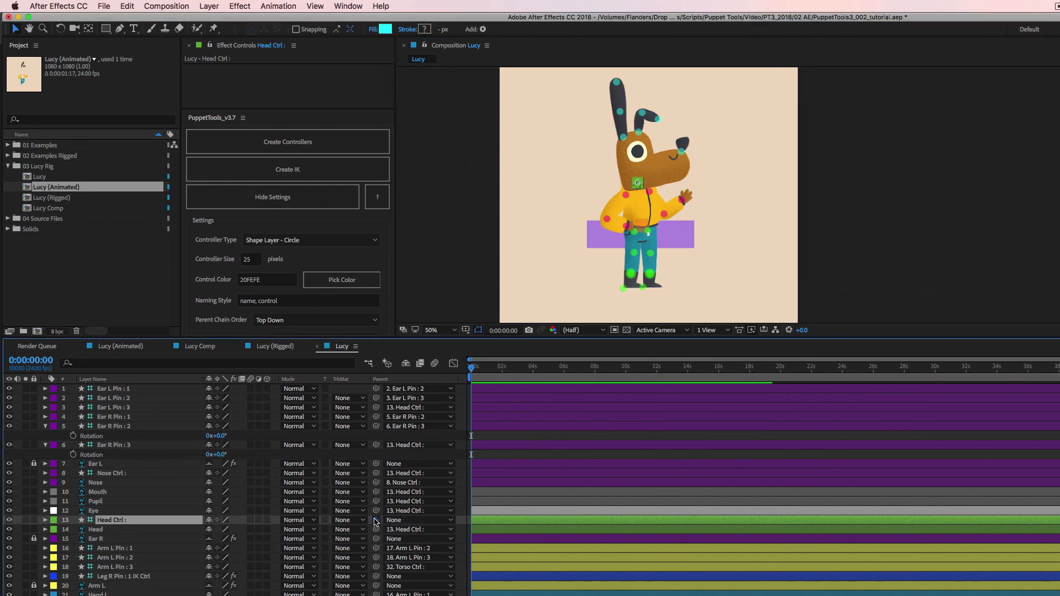
Parent Head Ctrl to Torso Ctrl, and test the full chain by moving the waist controller.
left_click_drag(376, 521, 267, 595)
left_click(644, 226)
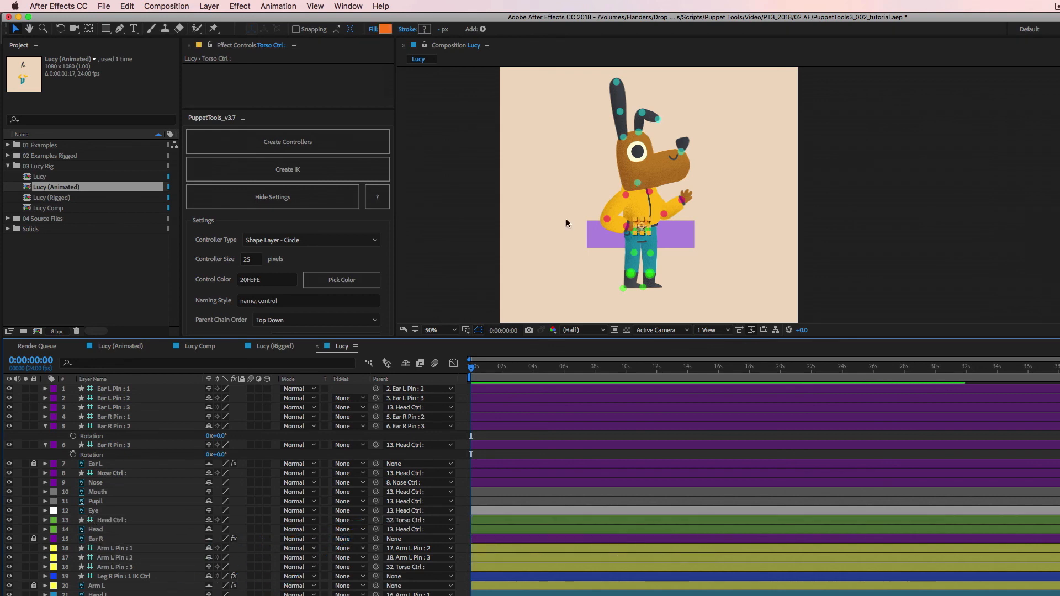
mouse_move(676, 231)
left_mouse_down()
mouse_move(713, 238)
mouse_move(674, 226)
mouse_move(601, 269)
mouse_move(685, 216)
mouse_move(713, 238)
mouse_move(692, 224)
mouse_move(667, 233)
mouse_move(673, 248)
mouse_move(668, 224)
left_mouse_up()
left_click(638, 186)
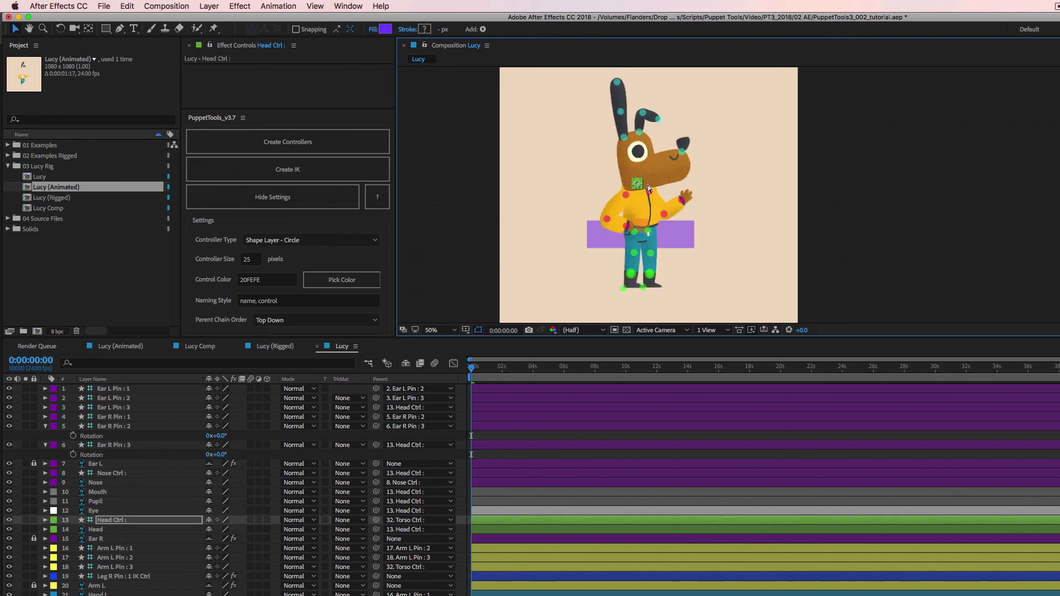
left_click(896, 192)
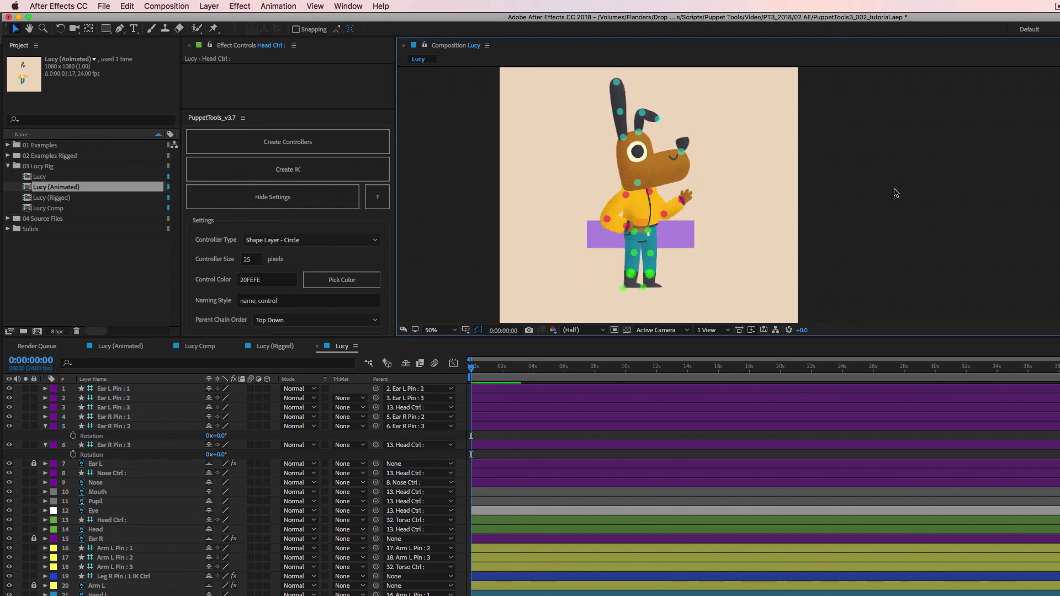
Make the composition viewer taller and show the whole Lucy character in it at 50% zoom.
key("period")
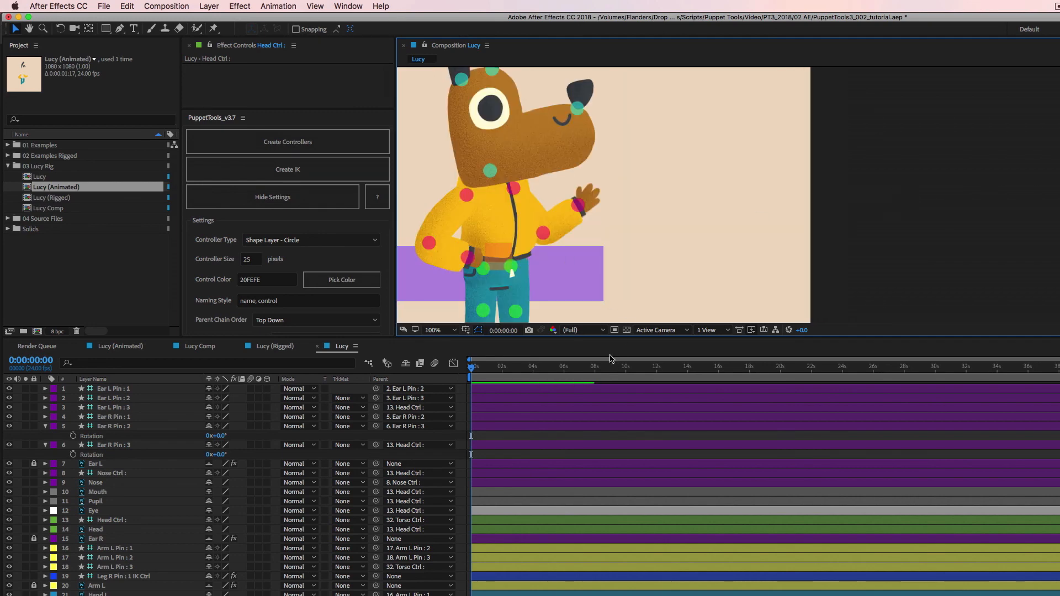
left_click_drag(602, 337, 604, 420)
left_click_drag(611, 263, 726, 263)
key("comma")
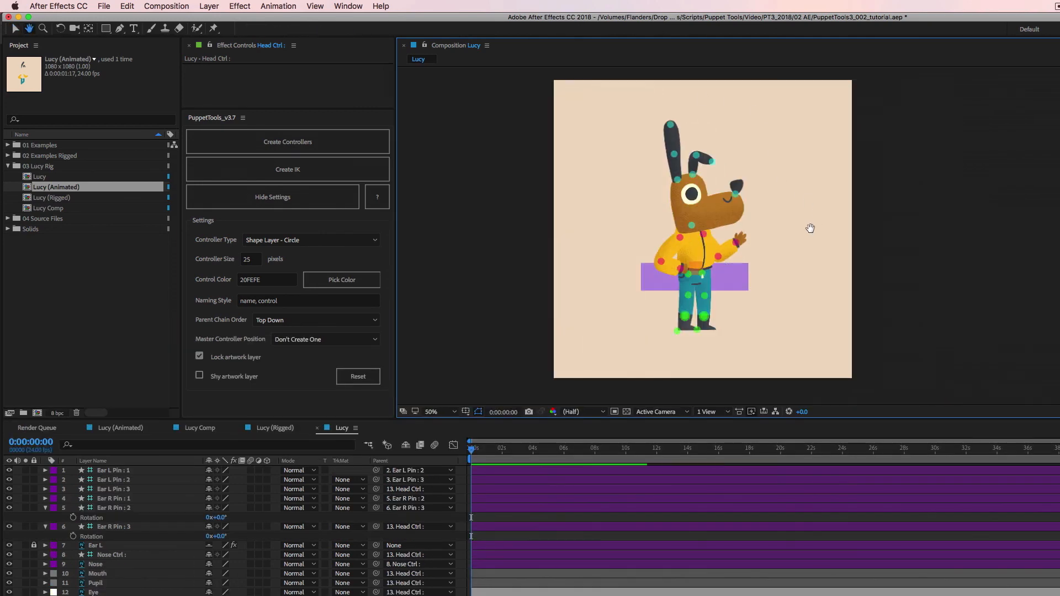
left_click_drag(811, 230, 734, 254)
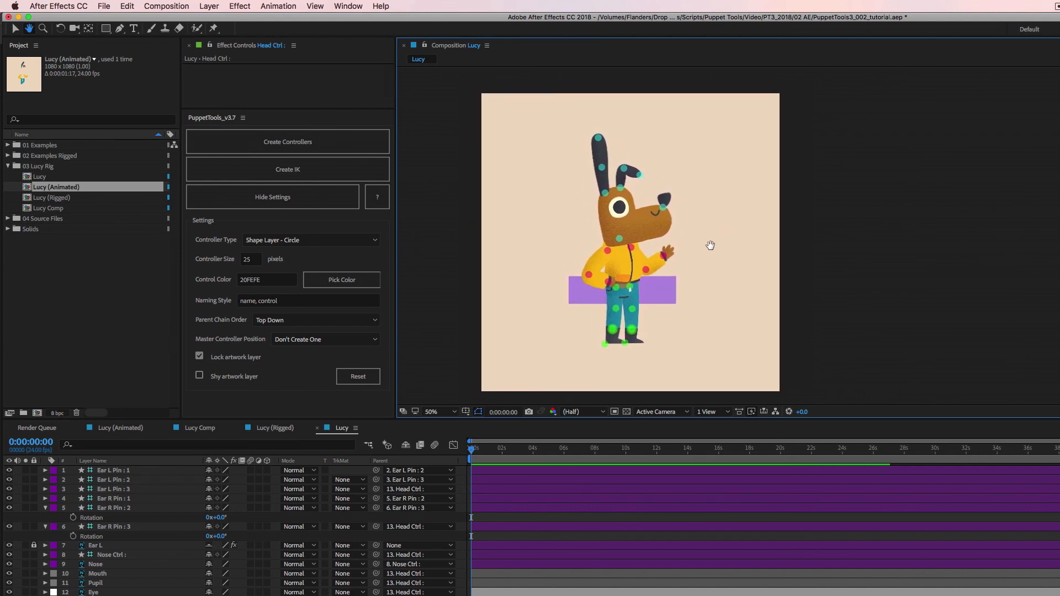
key("v")
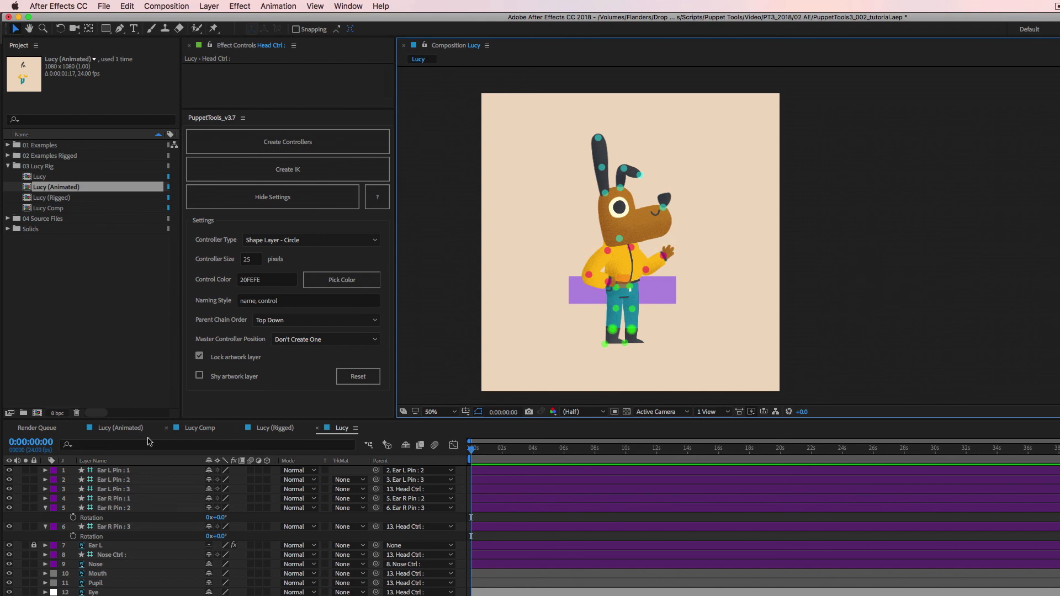
Open the Lucy (Animated) composition and play its animation.
left_click(134, 428)
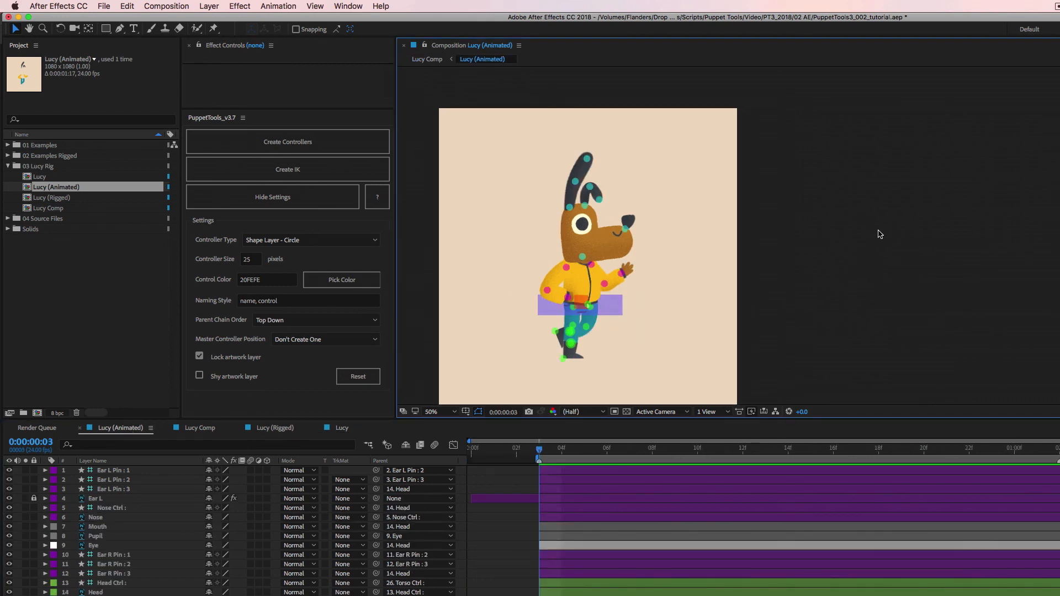
key("space")
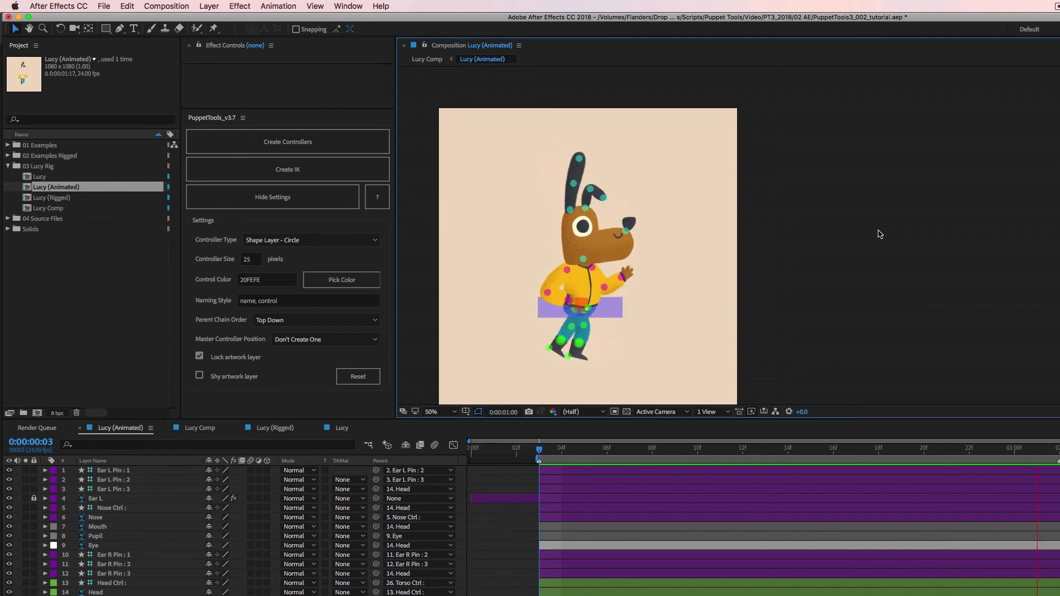